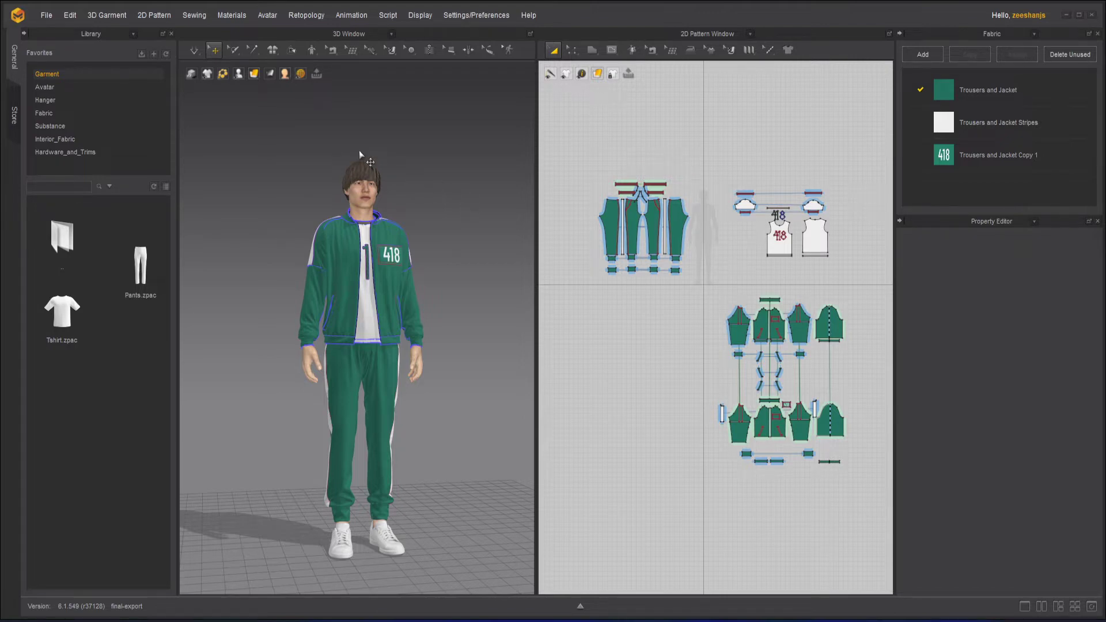
Step: Select the current avatar and hide it, leaving only the tracksuit visible
{"action": "scroll", "coordinate": [368, 130], "scroll_direction": "up", "scroll_amount": 5}
{"action": "middle_click_drag", "start_coordinate": [466, 180], "coordinate": [442, 240]}
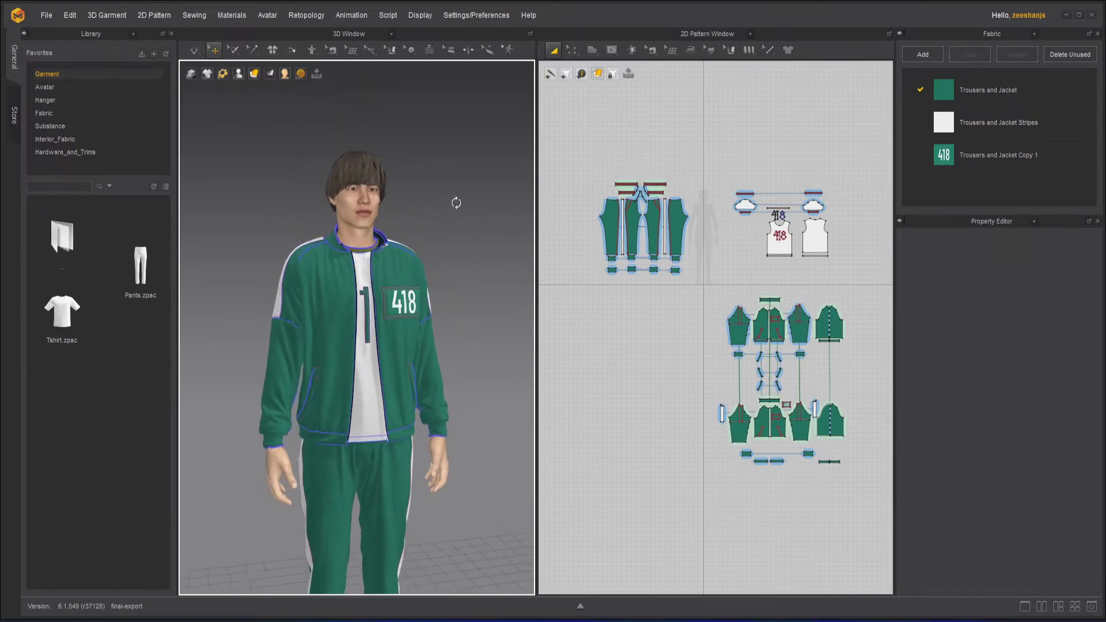
{"action": "scroll", "coordinate": [414, 193], "scroll_direction": "up", "scroll_amount": 2}
{"action": "scroll", "coordinate": [444, 199], "scroll_direction": "down", "scroll_amount": 2}
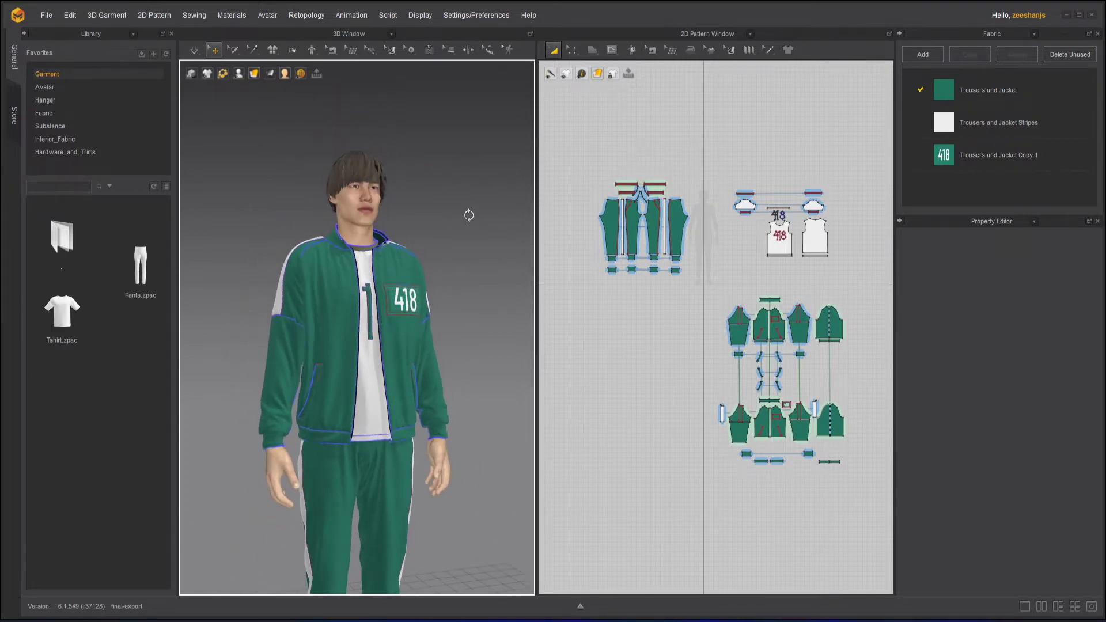
{"action": "right_click_drag", "start_coordinate": [470, 215], "coordinate": [422, 247]}
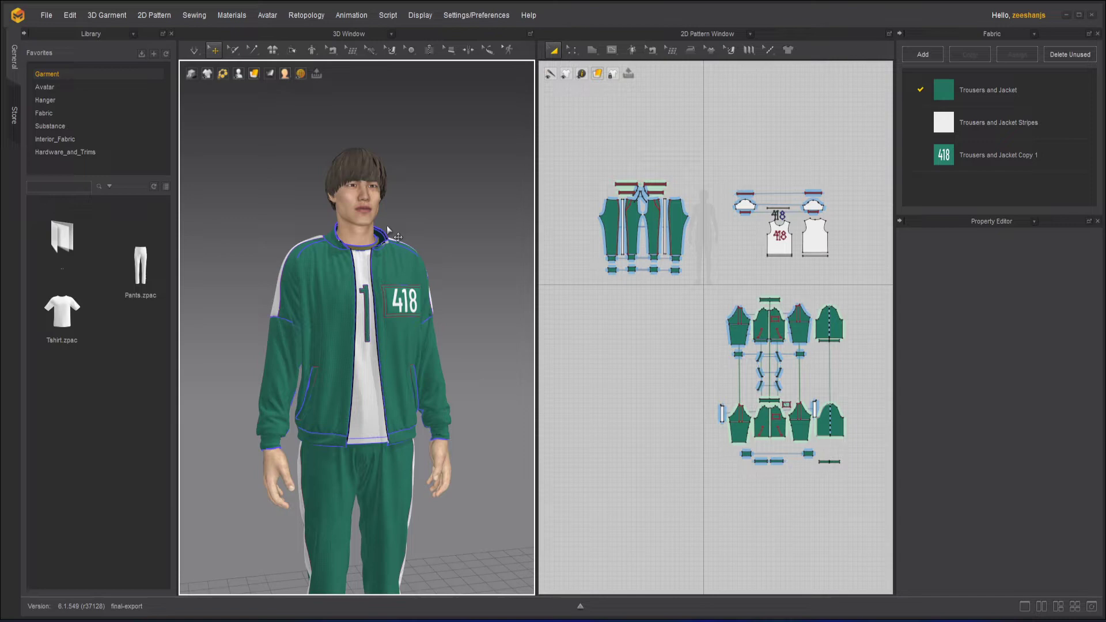
{"action": "right_click_drag", "start_coordinate": [409, 211], "coordinate": [451, 213]}
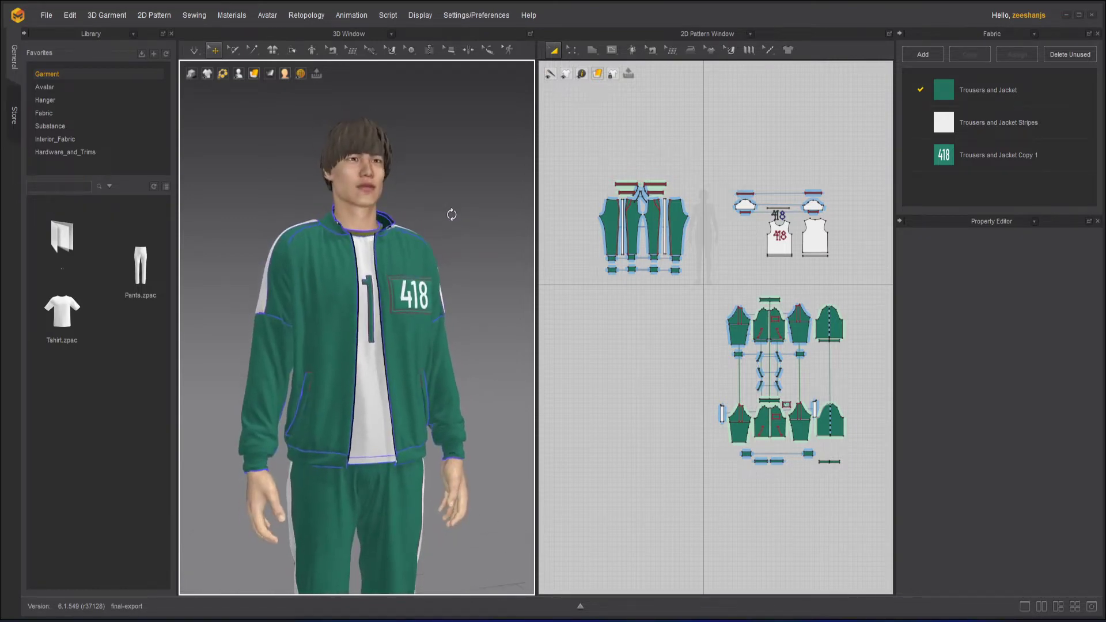
{"action": "left_click", "coordinate": [374, 192]}
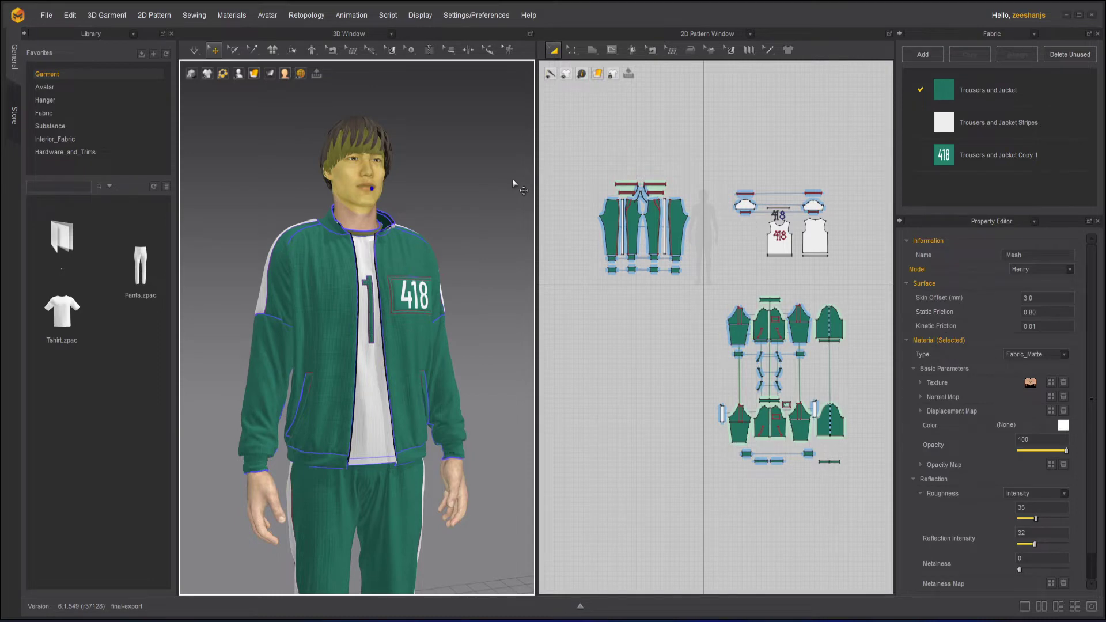
{"action": "key", "text": "Delete"}
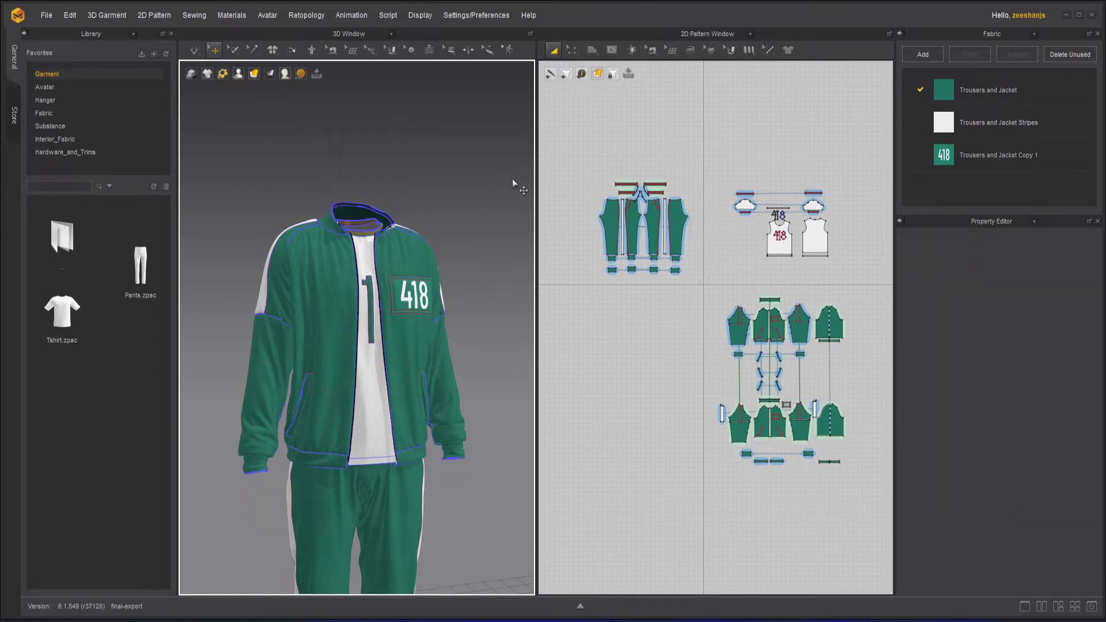
Step: Choose still.fbx from the avatar4 folder as the FBX file to import
{"action": "left_click", "coordinate": [47, 16]}
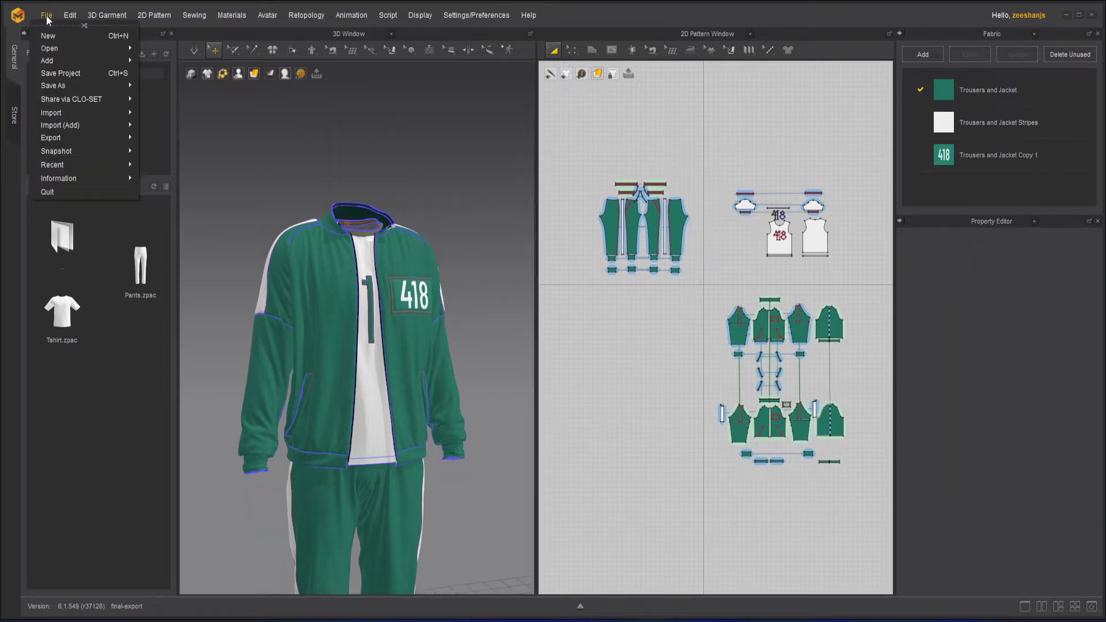
{"action": "mouse_move", "coordinate": [129, 115]}
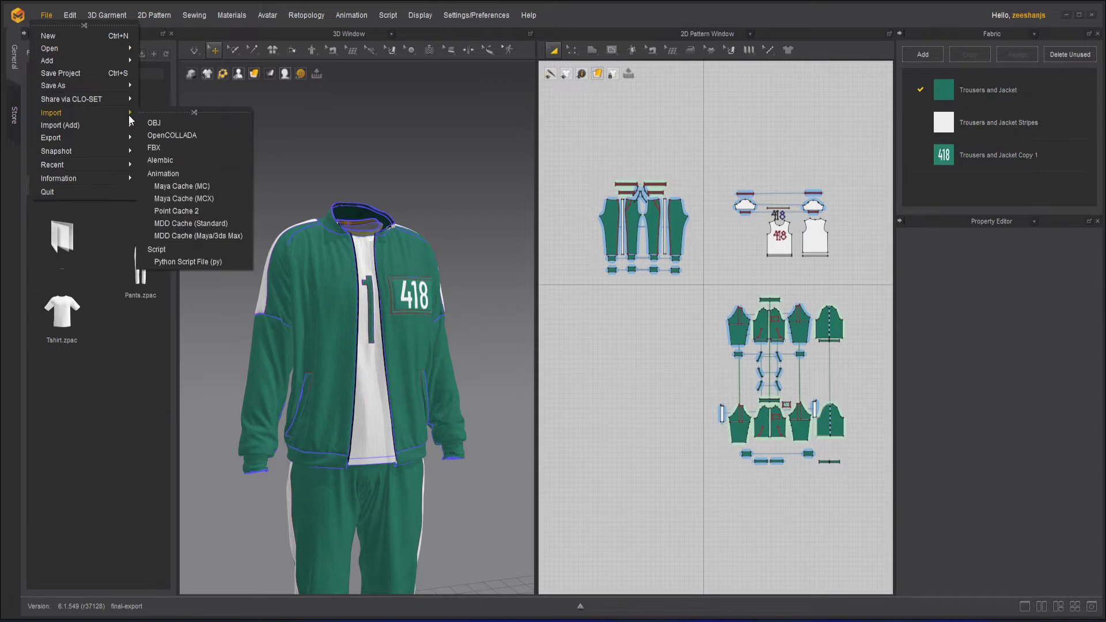
{"action": "left_click", "coordinate": [180, 151]}
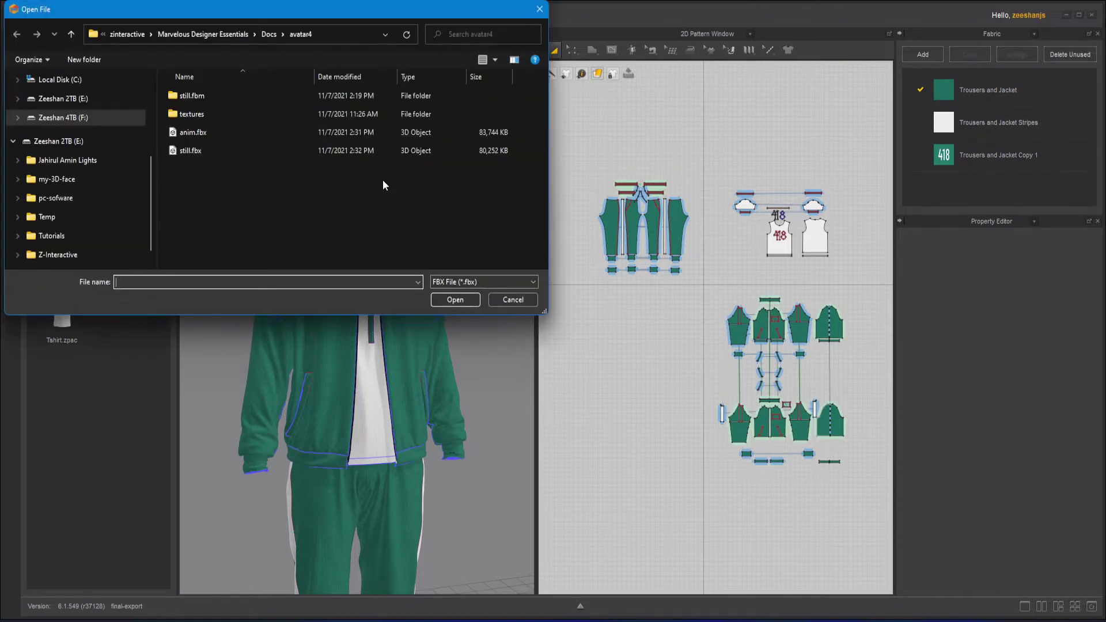
{"action": "left_click", "coordinate": [202, 156]}
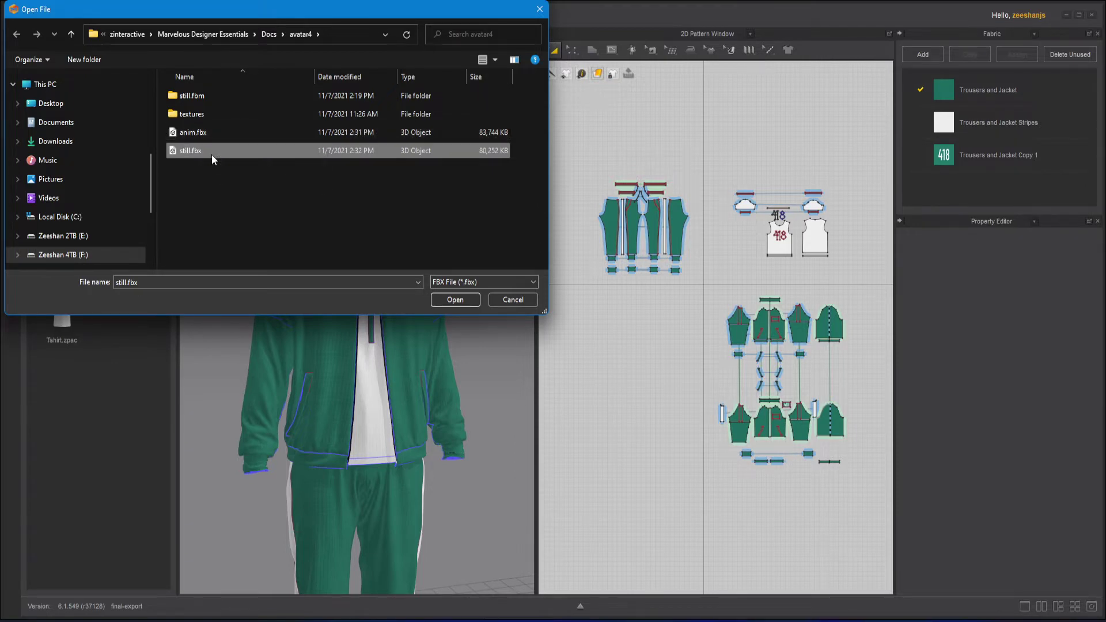
{"action": "left_click", "coordinate": [212, 152]}
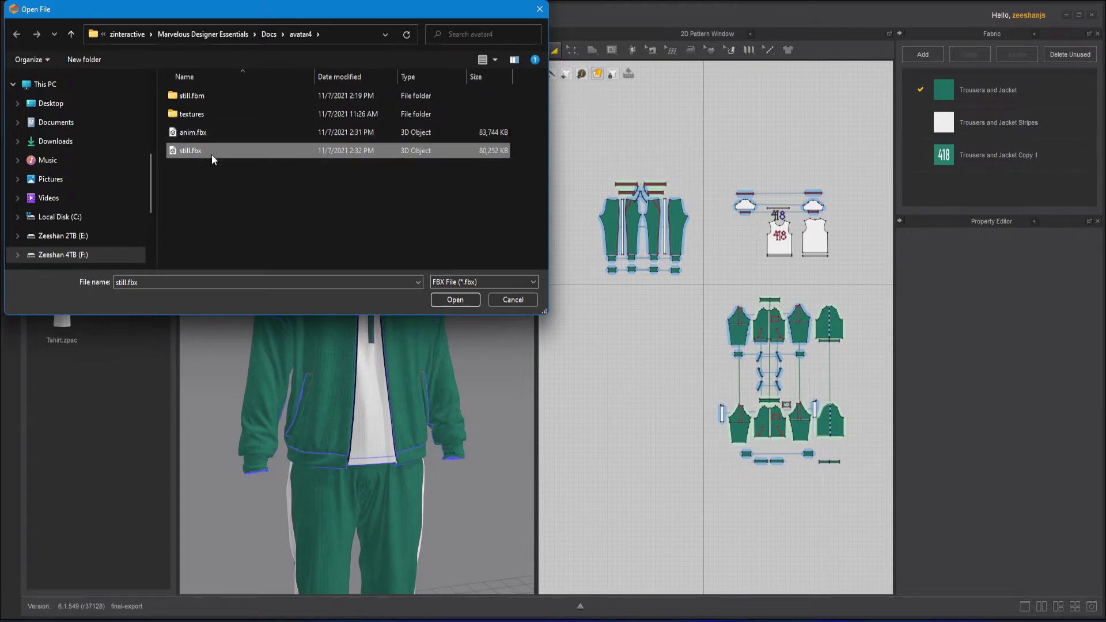
Step: Open still.fbx and confirm the FBX import with Scale set to Auto Scale
{"action": "left_click", "coordinate": [455, 299]}
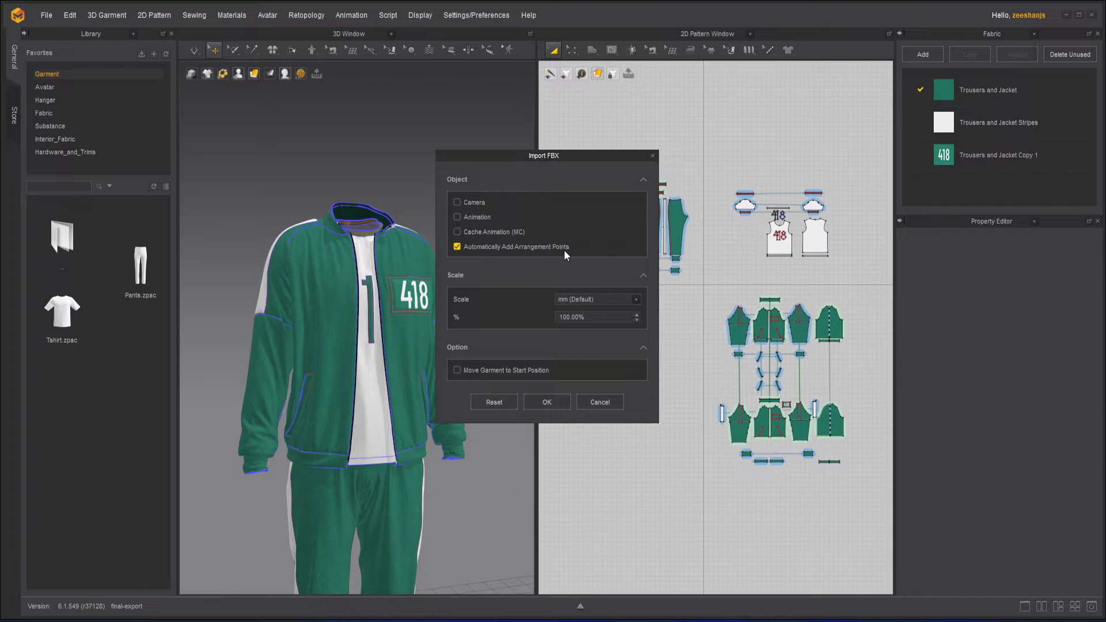
{"action": "left_click", "coordinate": [598, 300]}
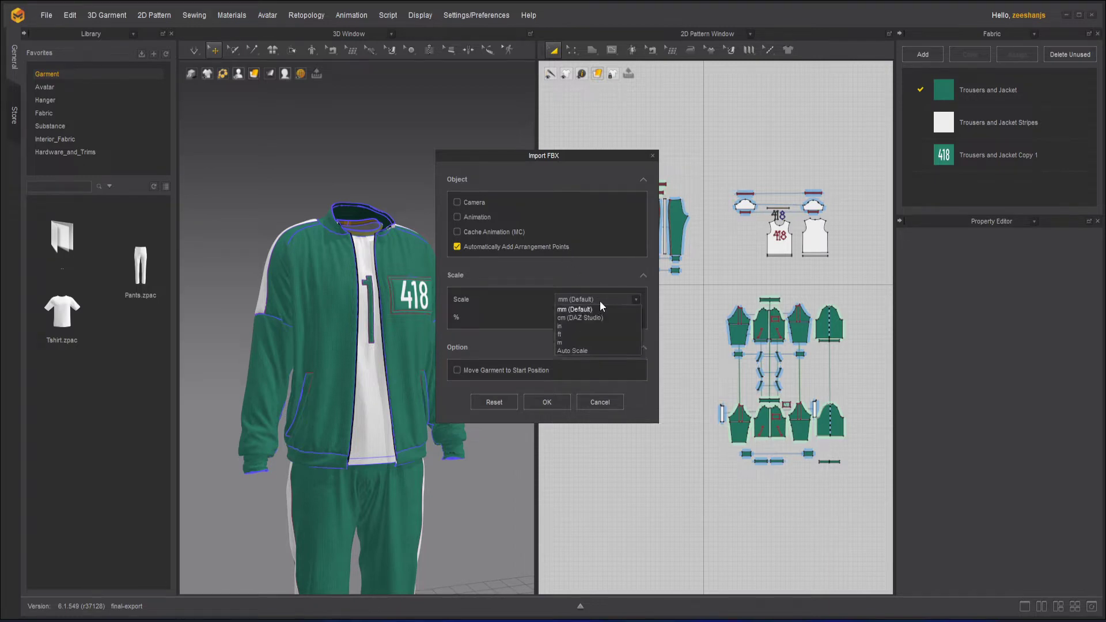
{"action": "left_click", "coordinate": [597, 350]}
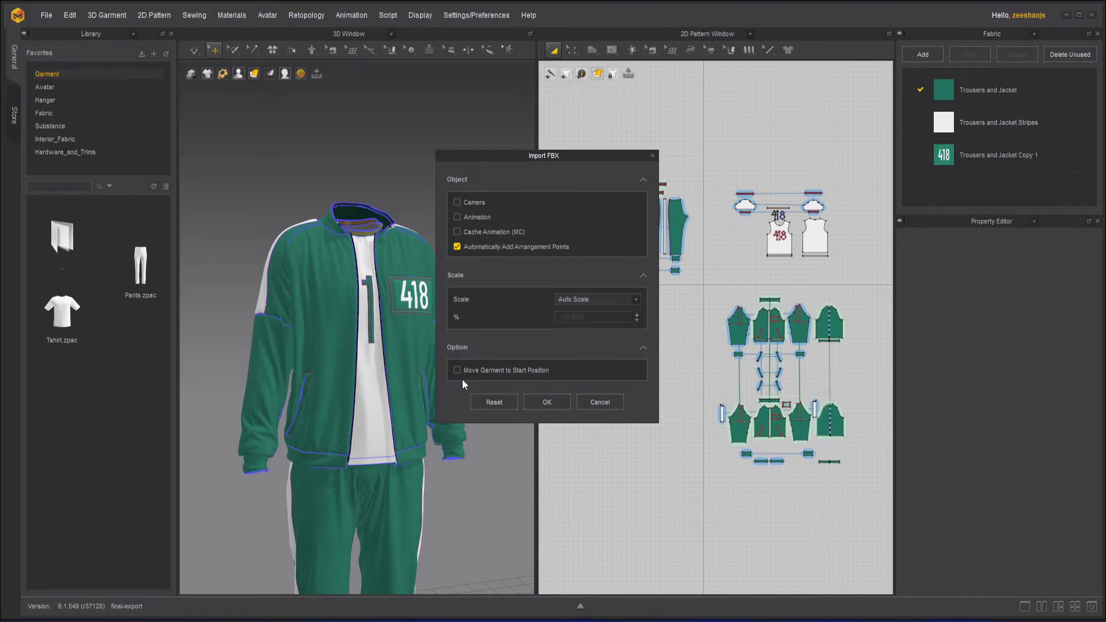
{"action": "left_click", "coordinate": [547, 402]}
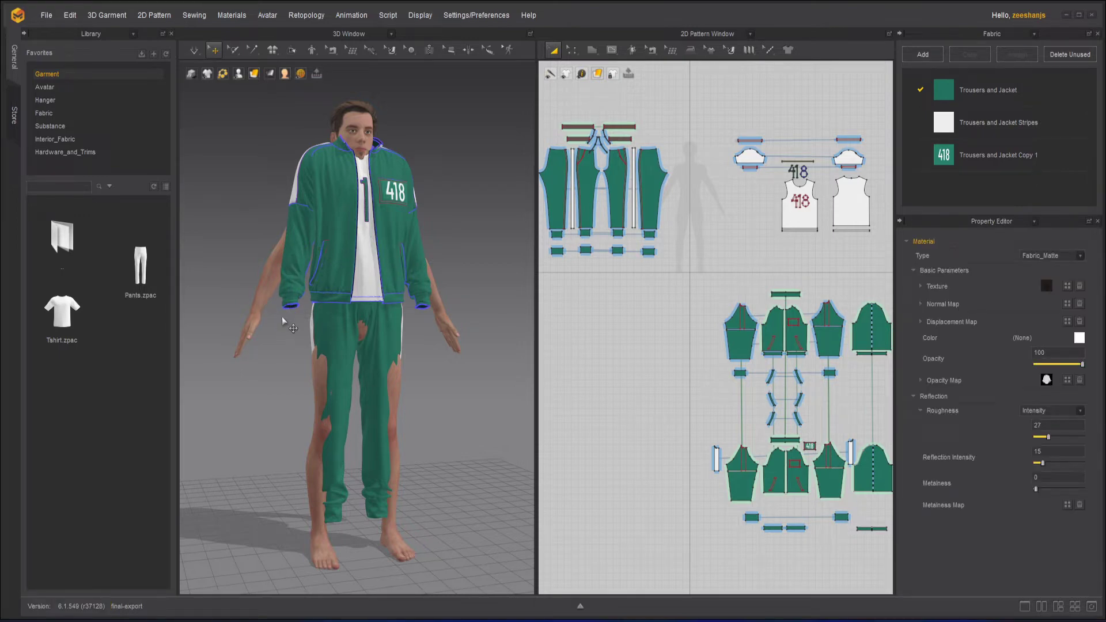
Step: Tilt the view onto the clipping new avatar and bring up the avatar fitting options
{"action": "right_click_drag", "start_coordinate": [282, 360], "coordinate": [271, 371]}
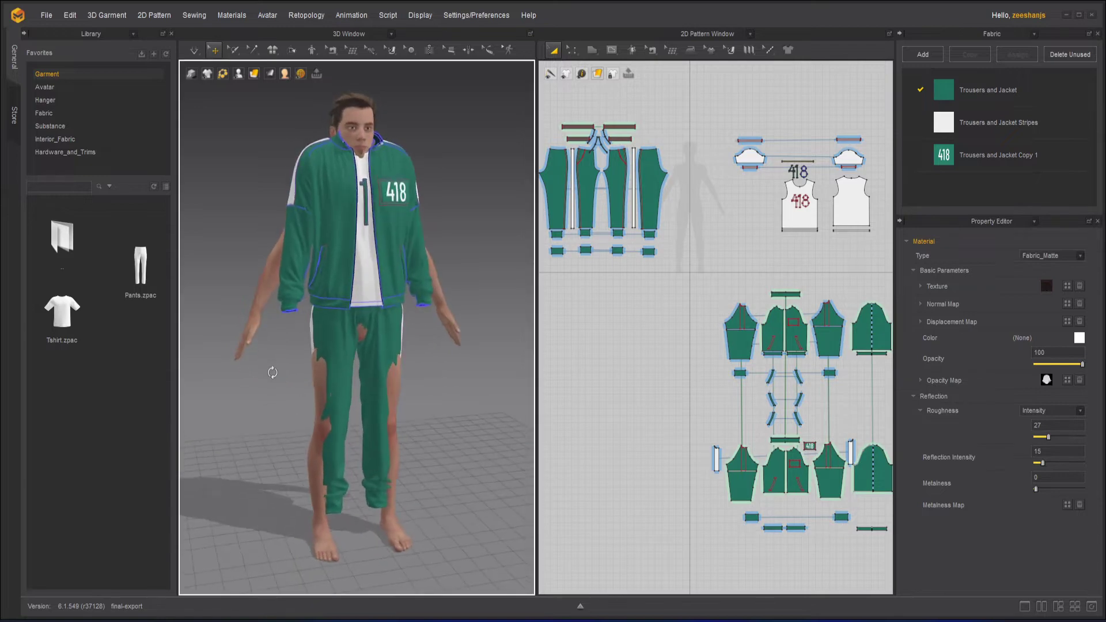
{"action": "left_click", "coordinate": [313, 50]}
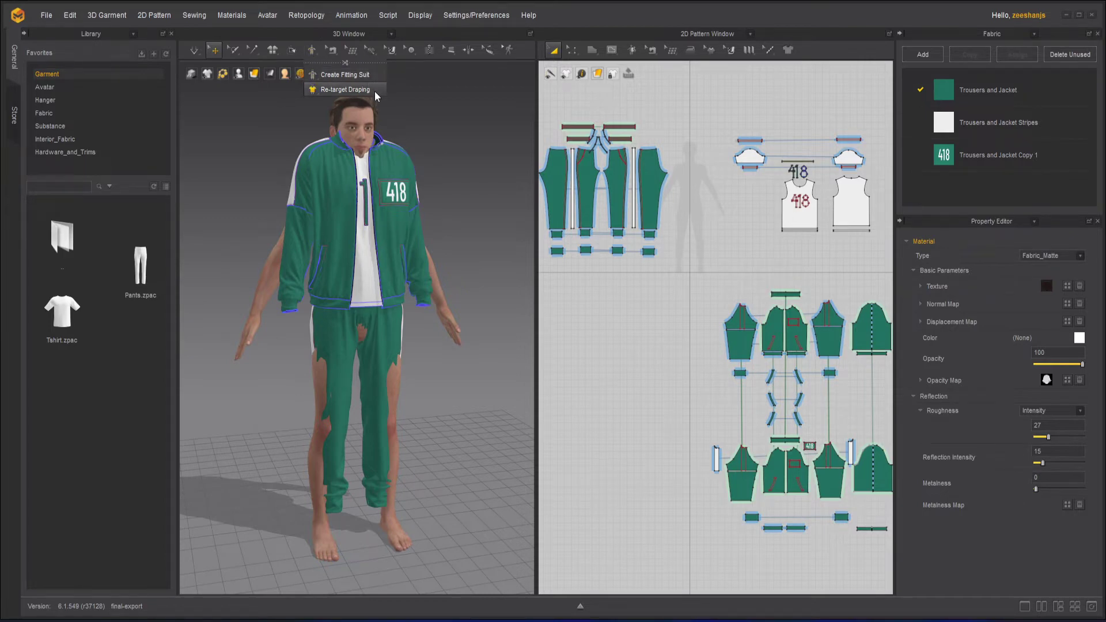
{"action": "left_click", "coordinate": [374, 92]}
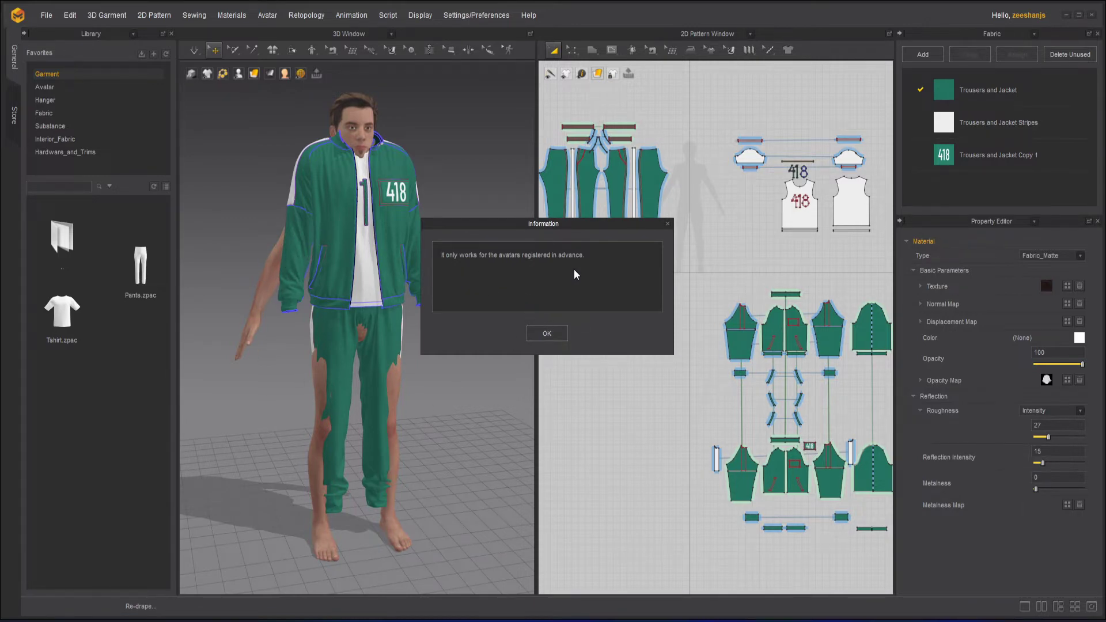
{"action": "left_click", "coordinate": [564, 336]}
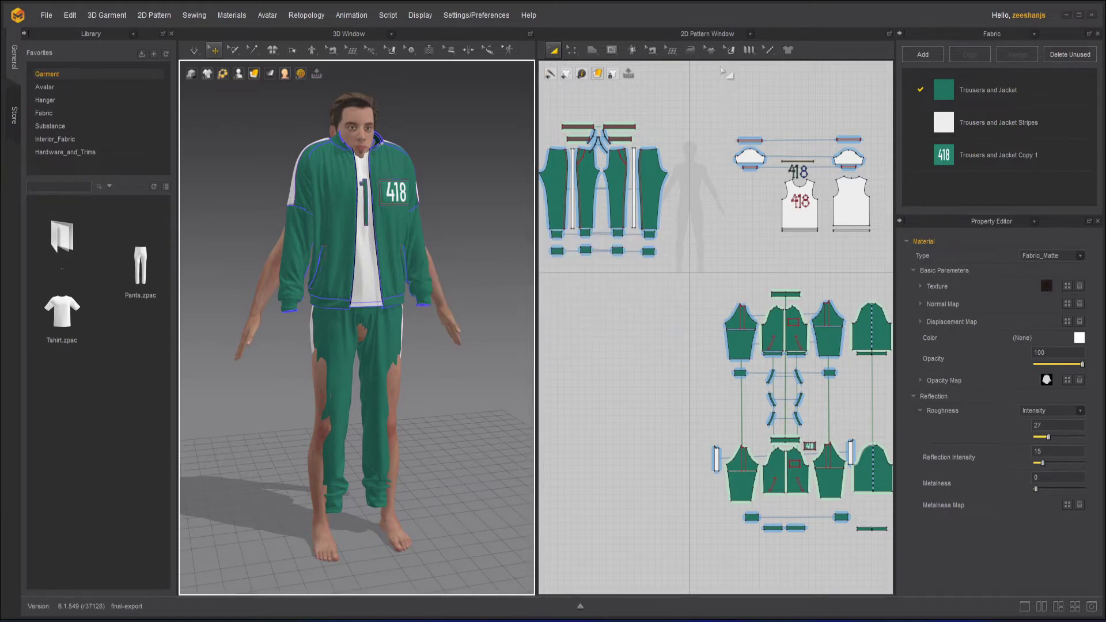
{"action": "left_click", "coordinate": [632, 52]}
{"action": "left_click", "coordinate": [521, 327]}
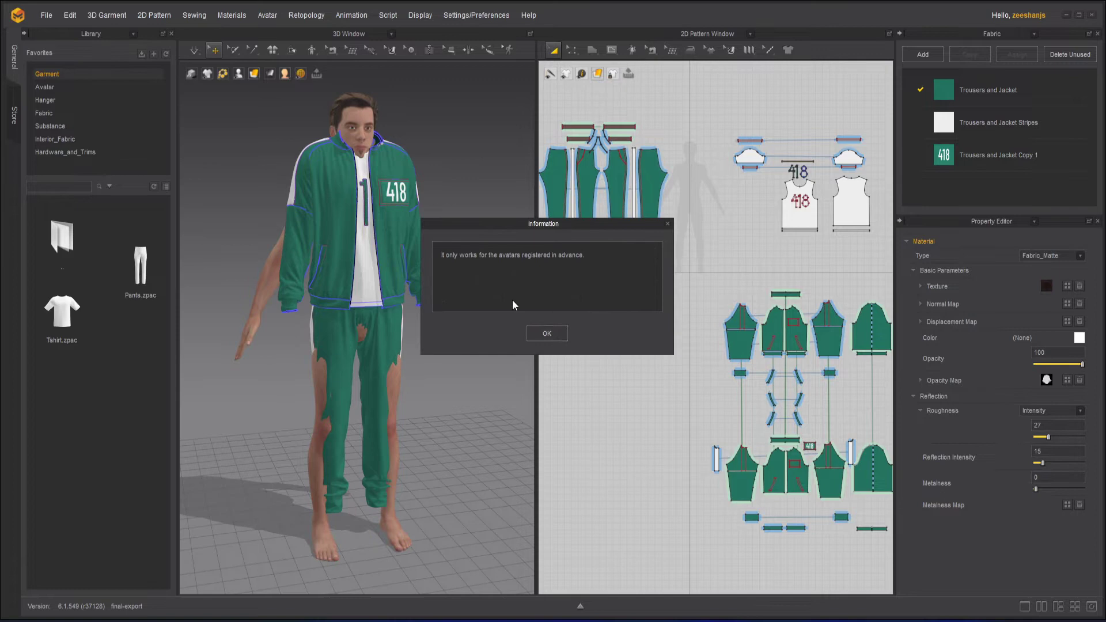
{"action": "left_click", "coordinate": [565, 337]}
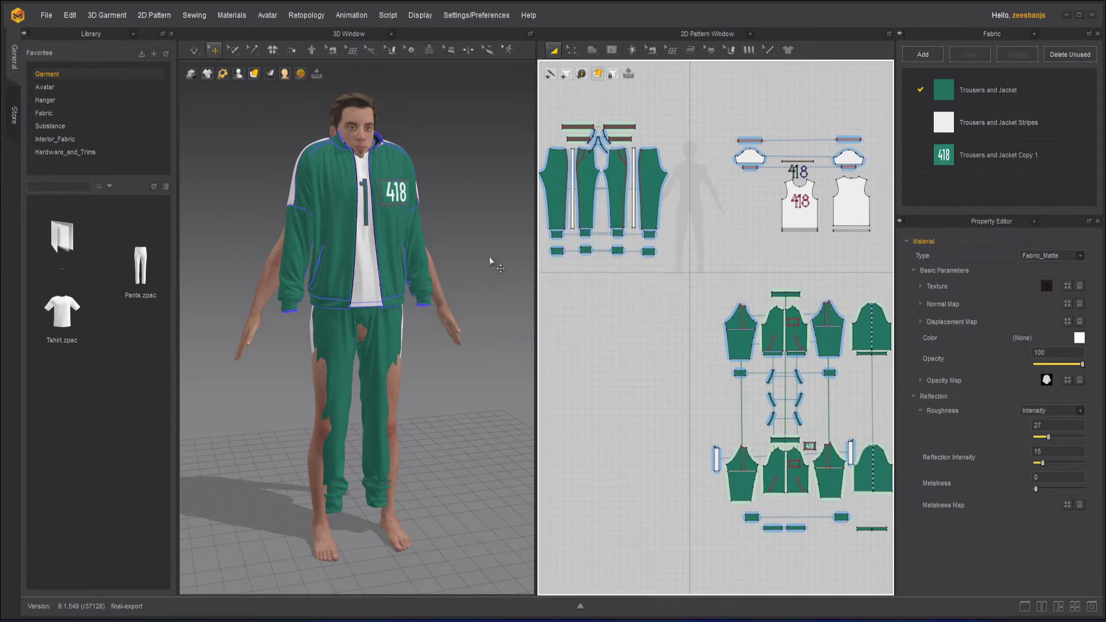
{"action": "mouse_move", "coordinate": [490, 222]}
{"action": "right_mouse_down"}
{"action": "mouse_move", "coordinate": [432, 214]}
{"action": "mouse_move", "coordinate": [476, 217]}
{"action": "right_mouse_up"}
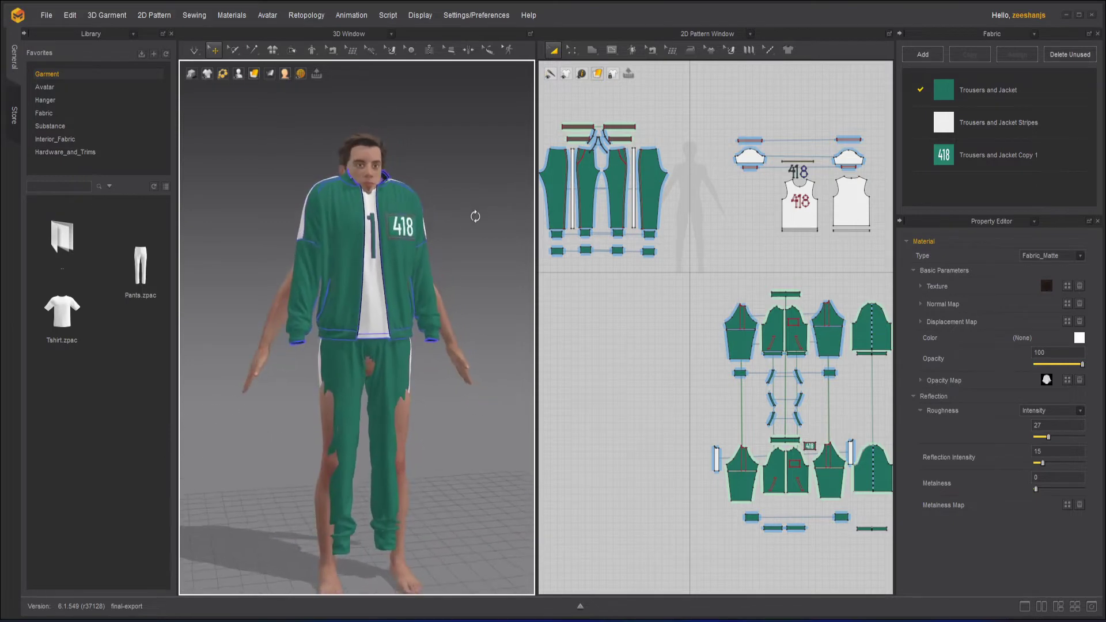
{"action": "left_click", "coordinate": [375, 153]}
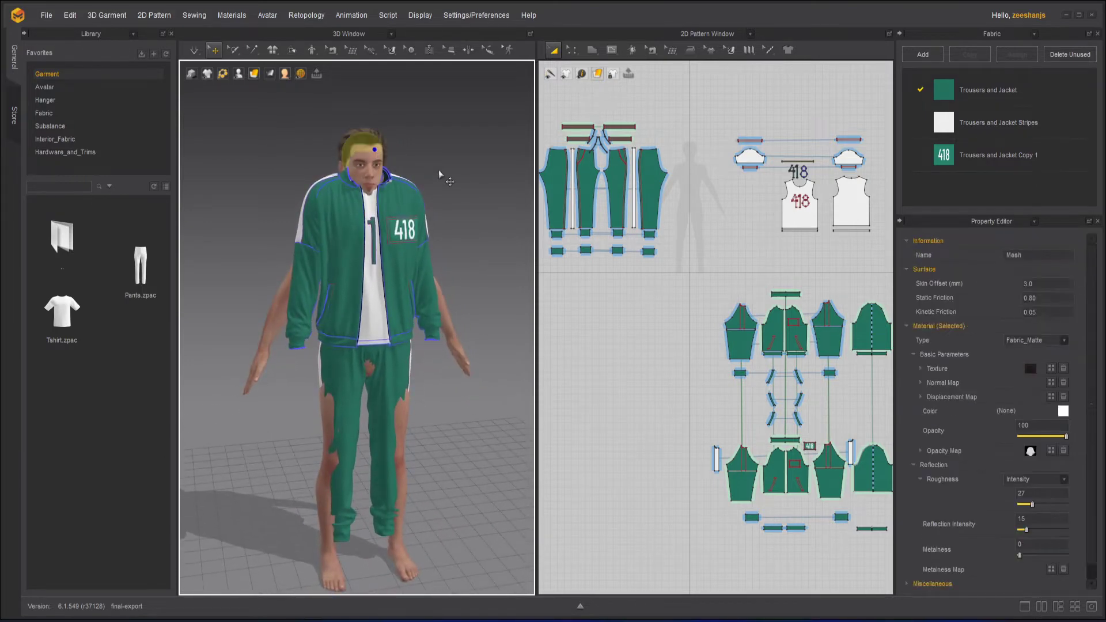
{"action": "left_click", "coordinate": [311, 50]}
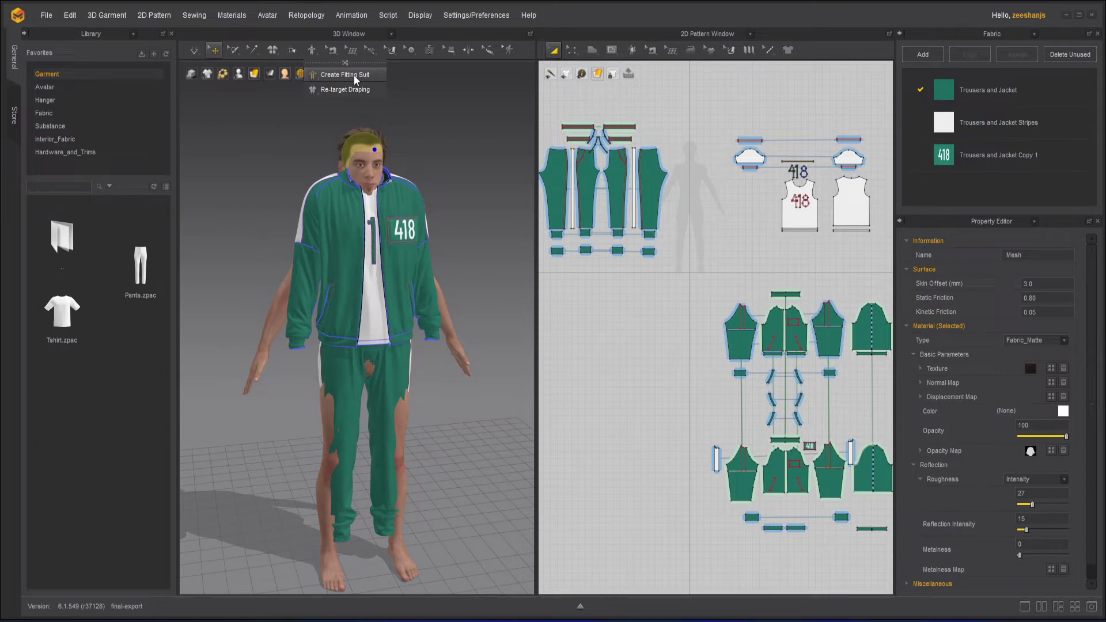
Step: Start Create Fitting Suit in a widened 3D-only view and draw the Upper Neck line
{"action": "left_click", "coordinate": [354, 75]}
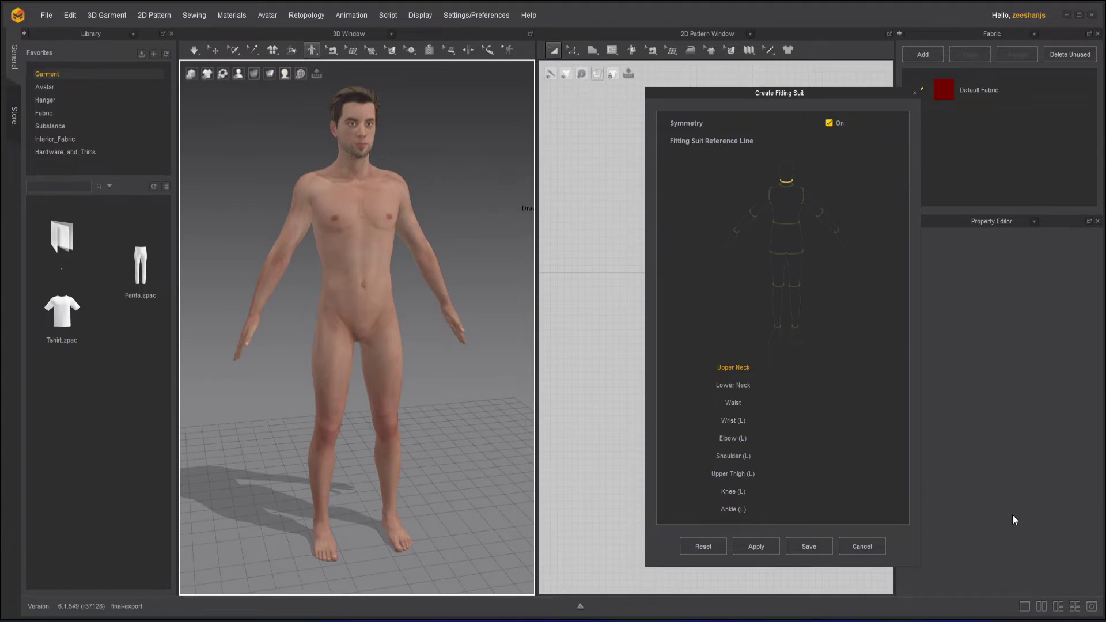
{"action": "left_click", "coordinate": [1025, 608]}
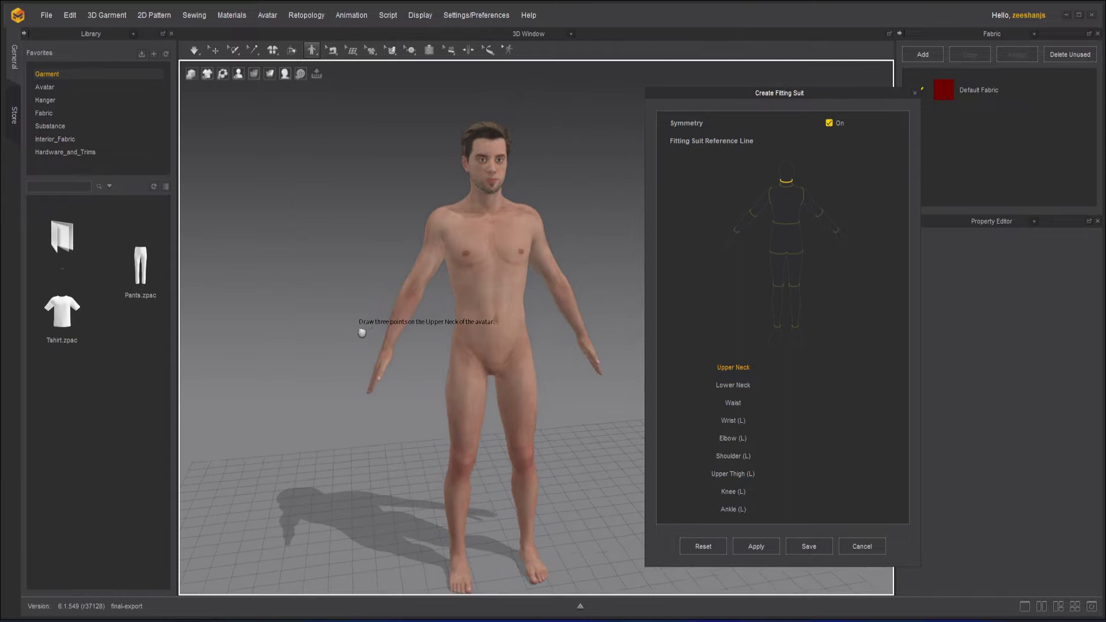
{"action": "scroll", "coordinate": [461, 245], "scroll_direction": "up", "scroll_amount": 5}
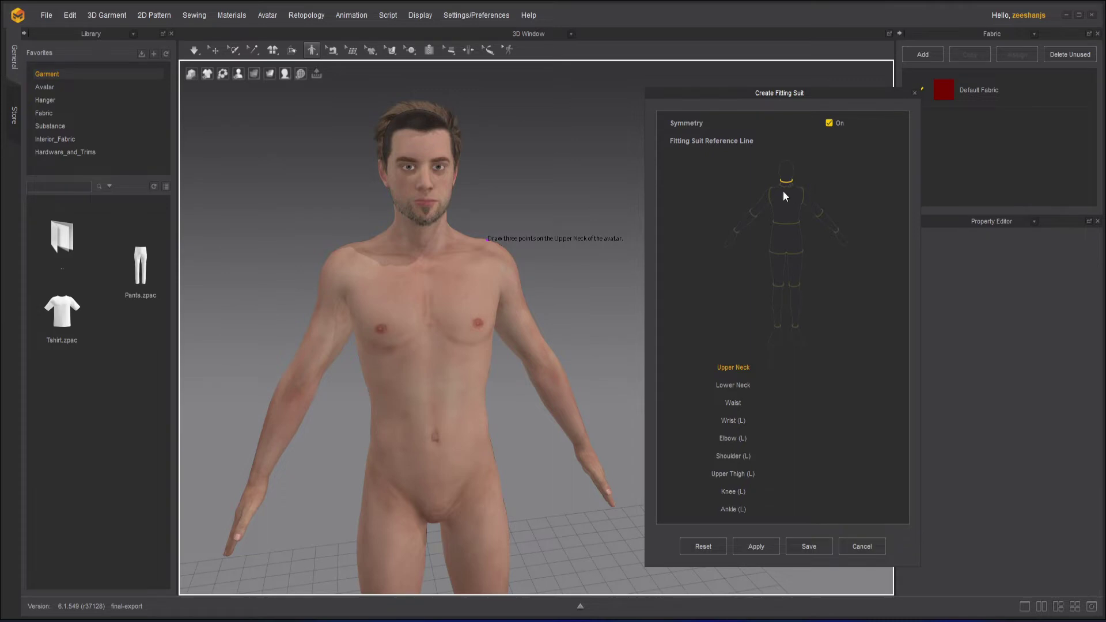
{"action": "scroll", "coordinate": [424, 151], "scroll_direction": "up", "scroll_amount": 3}
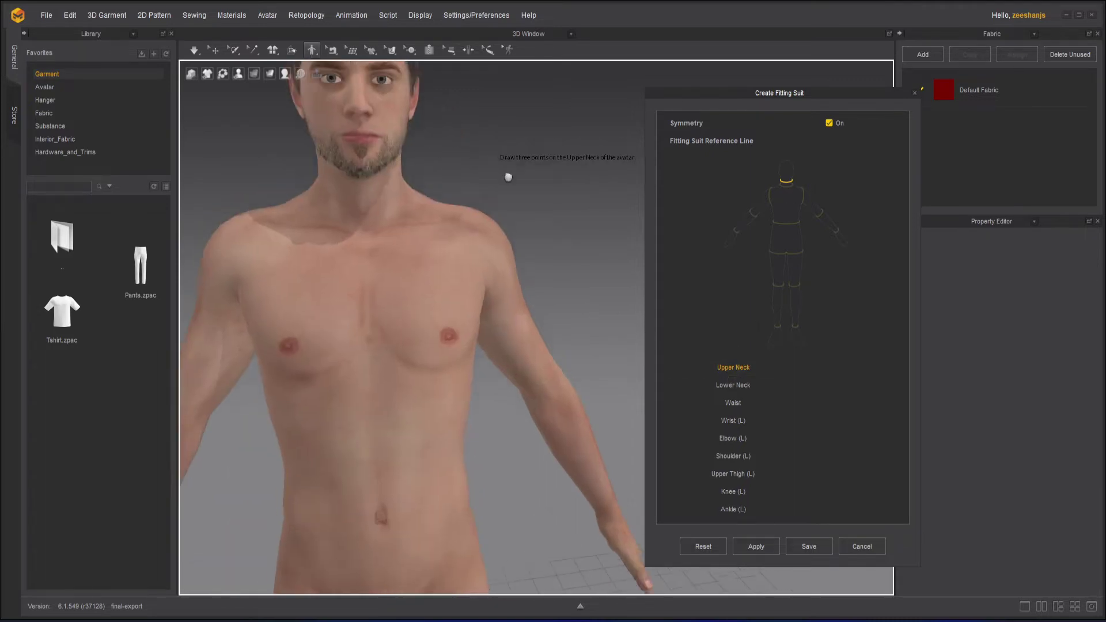
{"action": "scroll", "coordinate": [513, 254], "scroll_direction": "down", "scroll_amount": 3}
{"action": "scroll", "coordinate": [484, 262], "scroll_direction": "up", "scroll_amount": 4}
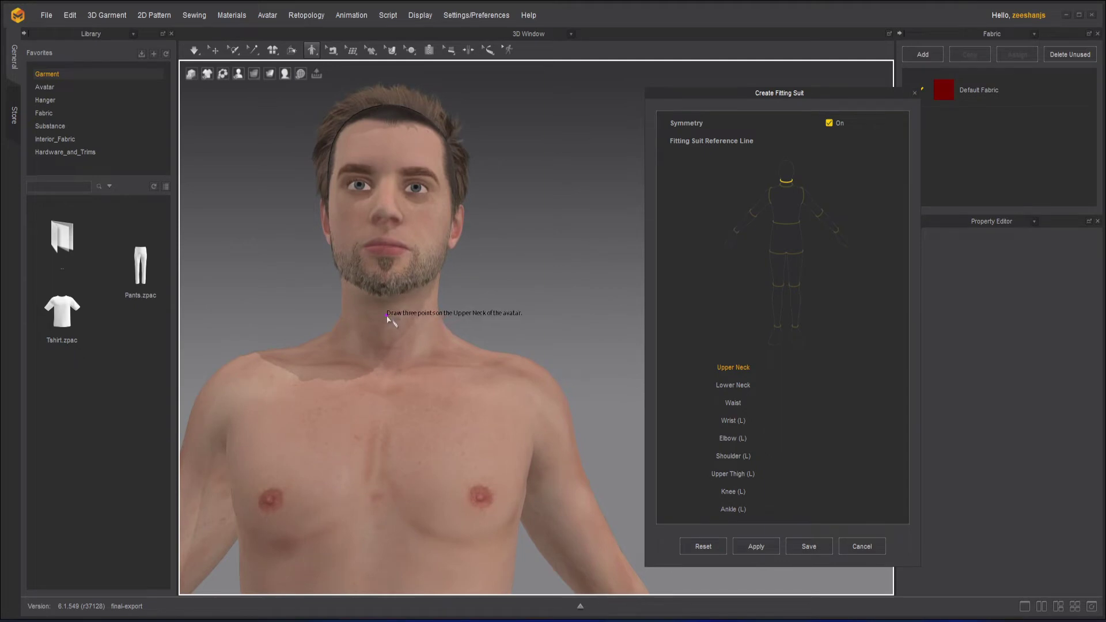
{"action": "right_click_drag", "start_coordinate": [461, 331], "coordinate": [254, 343]}
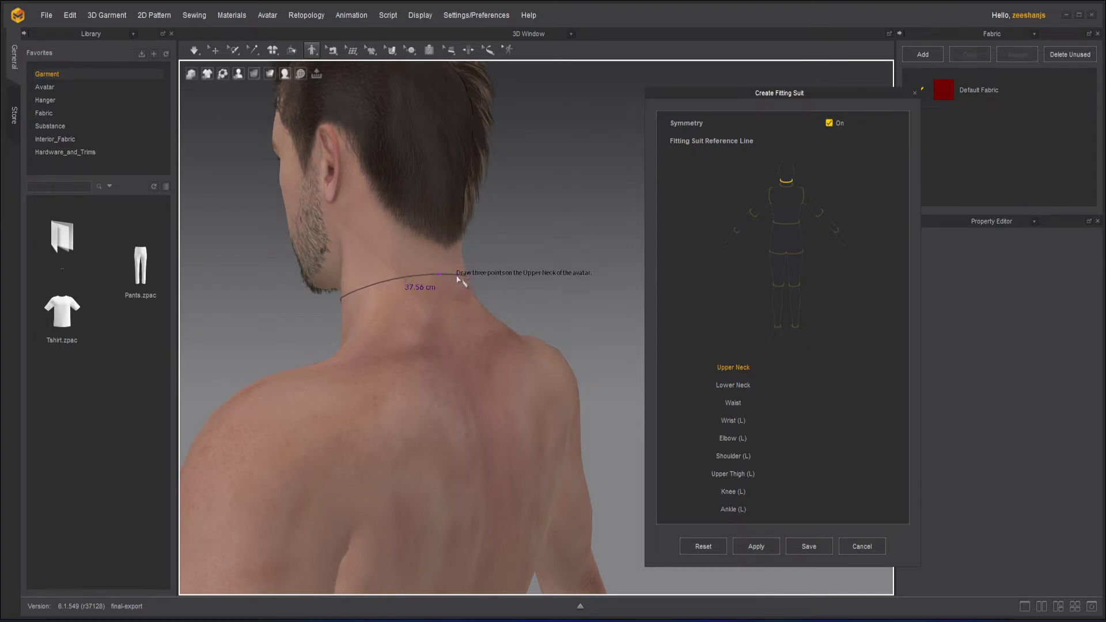
{"action": "key", "text": "2"}
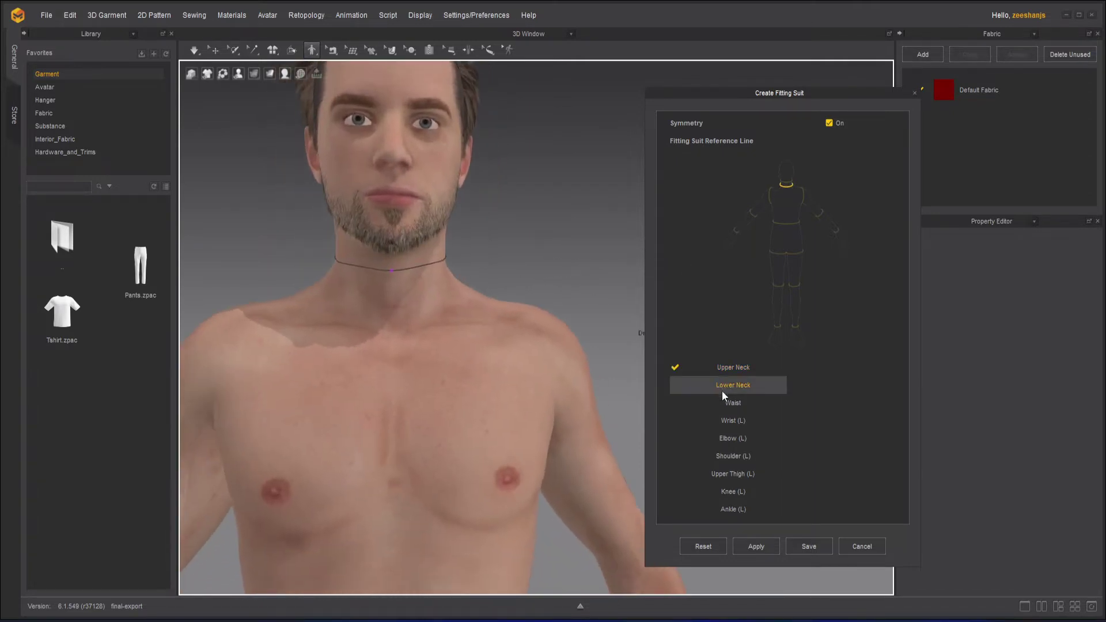
Step: Place three Lower Neck points around the neck base, closing the loop across the shoulders
{"action": "scroll", "coordinate": [442, 227], "scroll_direction": "up", "scroll_amount": 1}
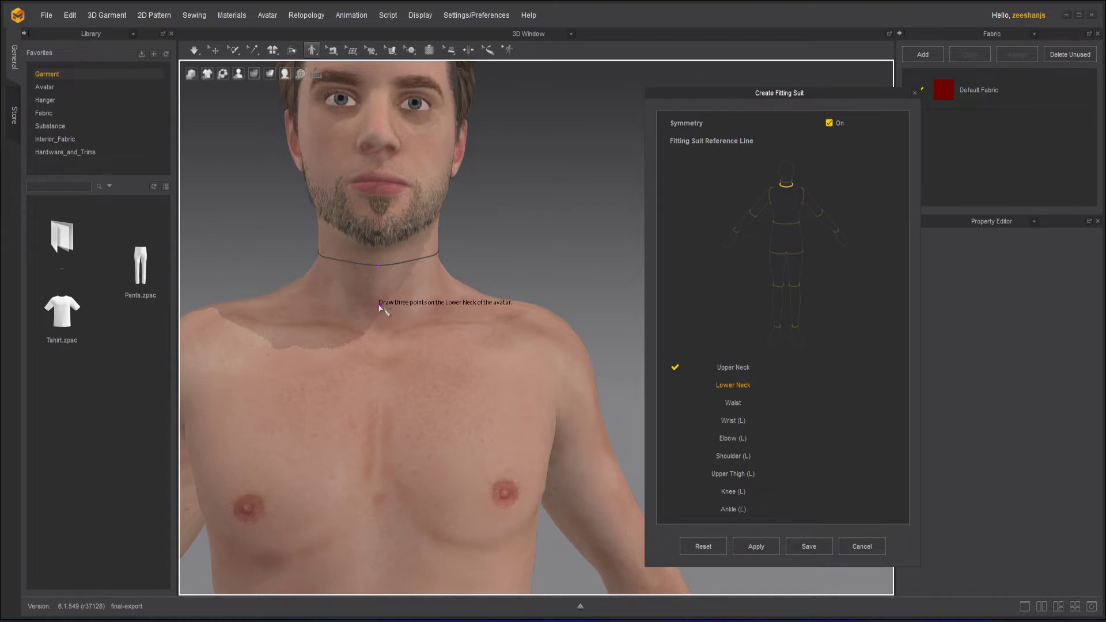
{"action": "left_click", "coordinate": [380, 308]}
{"action": "right_click_drag", "start_coordinate": [429, 293], "coordinate": [273, 313]}
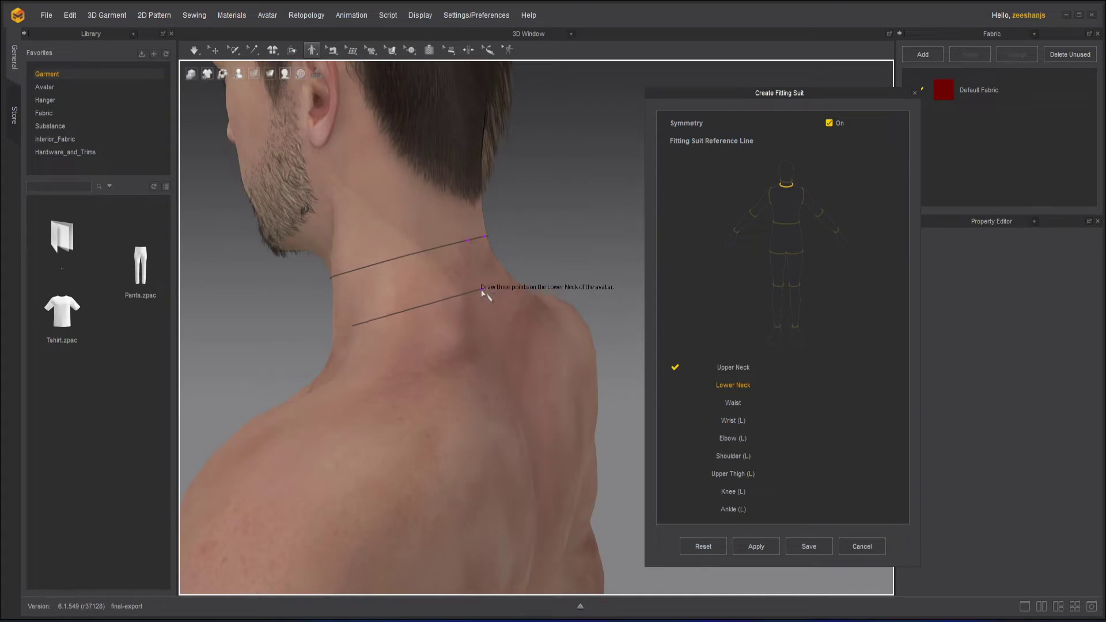
{"action": "right_click_drag", "start_coordinate": [484, 292], "coordinate": [375, 320]}
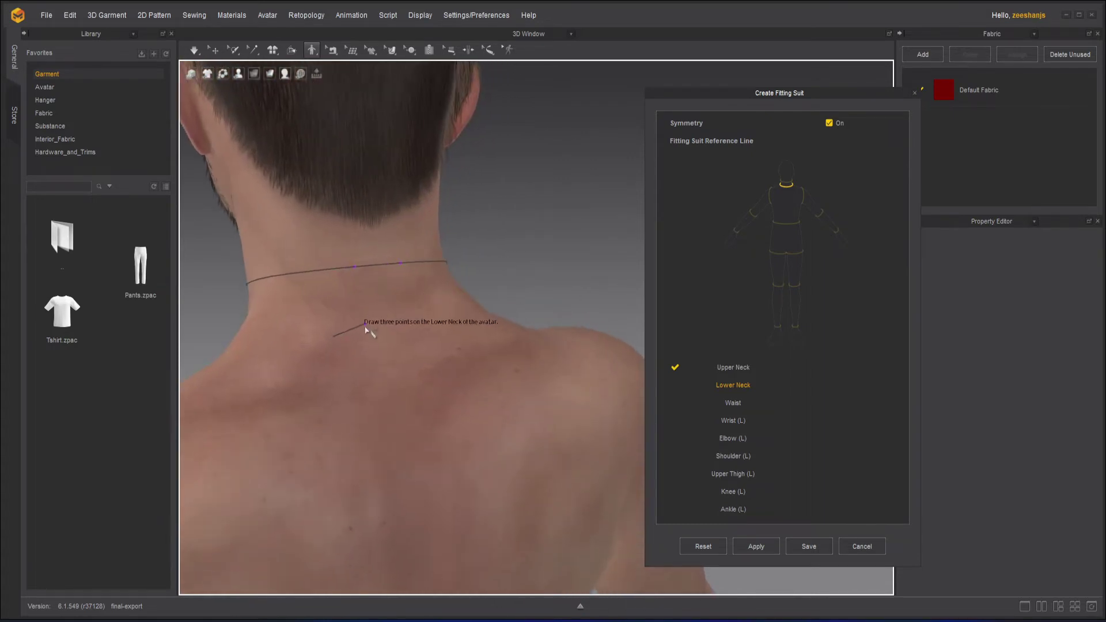
{"action": "left_click", "coordinate": [368, 334]}
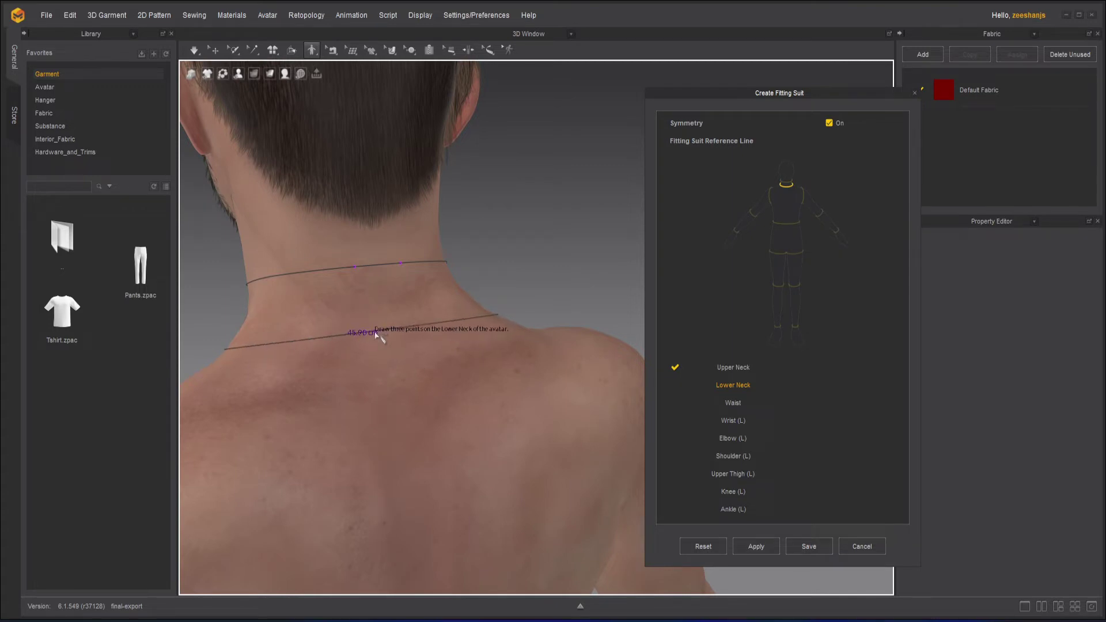
{"action": "left_click", "coordinate": [376, 334]}
{"action": "right_click_drag", "start_coordinate": [494, 291], "coordinate": [409, 301]}
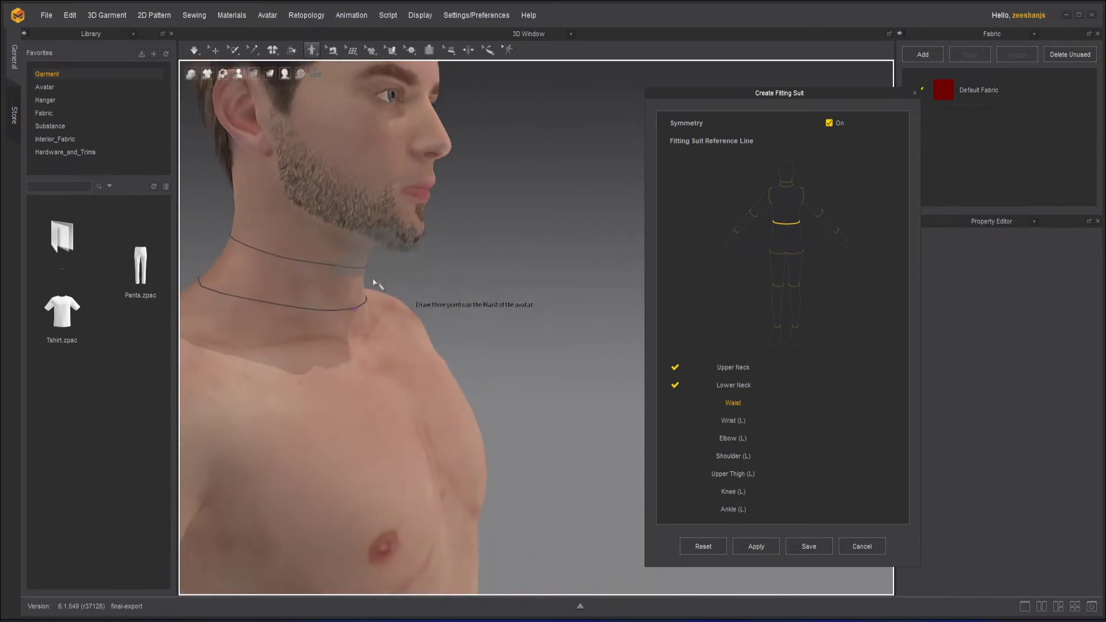
Step: Close the Waist loop of about 76 cm around the avatar's belly
{"action": "right_click_drag", "start_coordinate": [464, 355], "coordinate": [371, 365]}
{"action": "middle_click_drag", "start_coordinate": [370, 365], "coordinate": [441, 281]}
{"action": "middle_click_drag", "start_coordinate": [420, 432], "coordinate": [424, 144]}
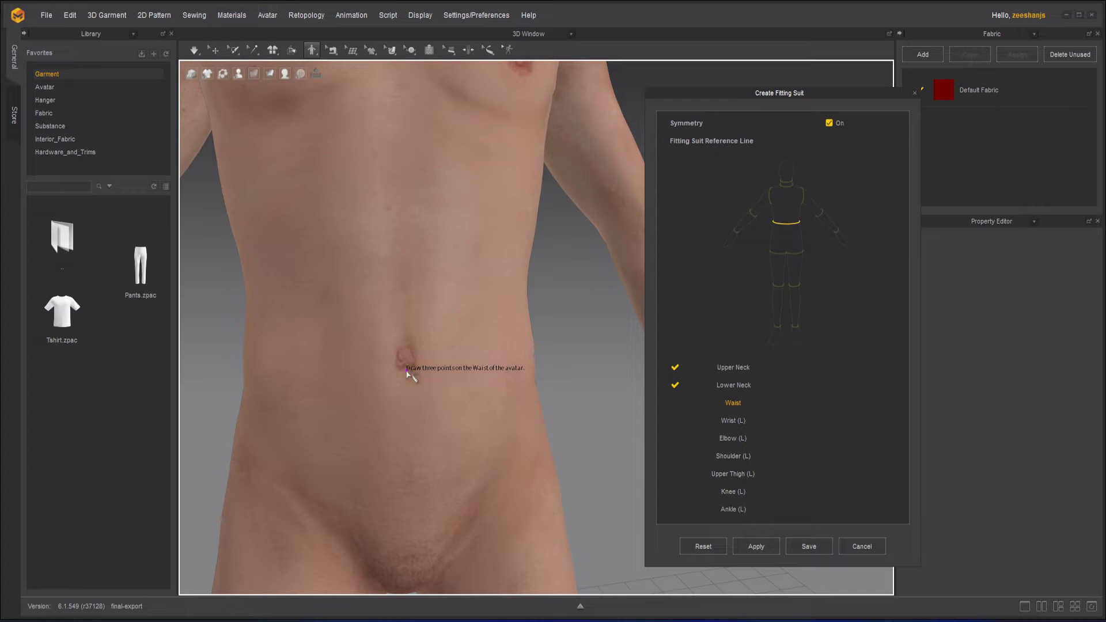
{"action": "right_click_drag", "start_coordinate": [482, 367], "coordinate": [358, 374]}
{"action": "left_click", "coordinate": [496, 374]}
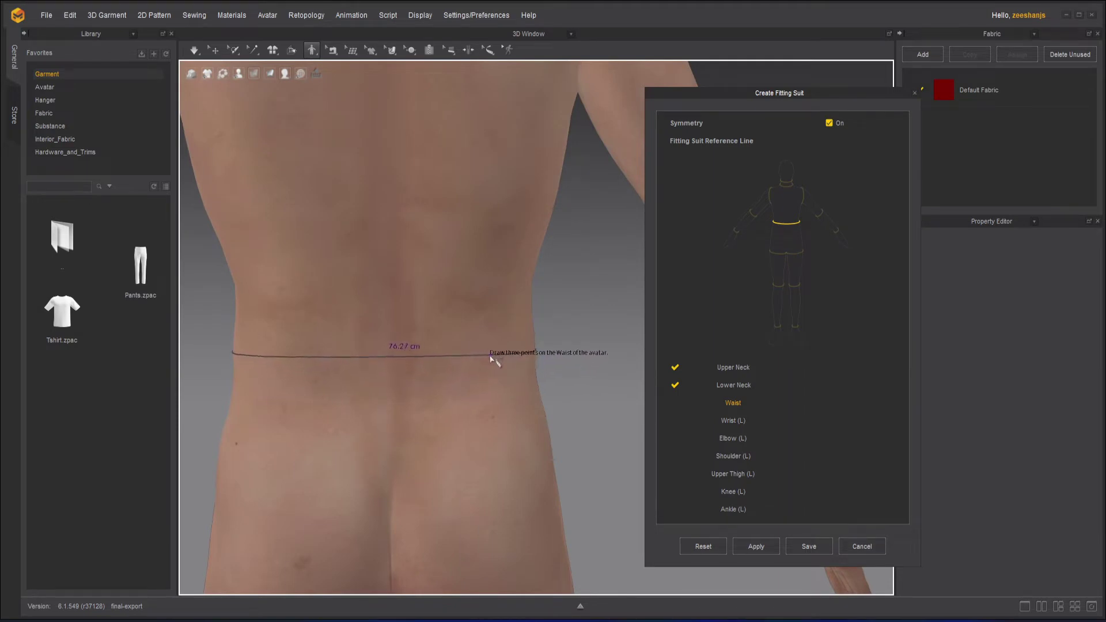
{"action": "left_click", "coordinate": [530, 378]}
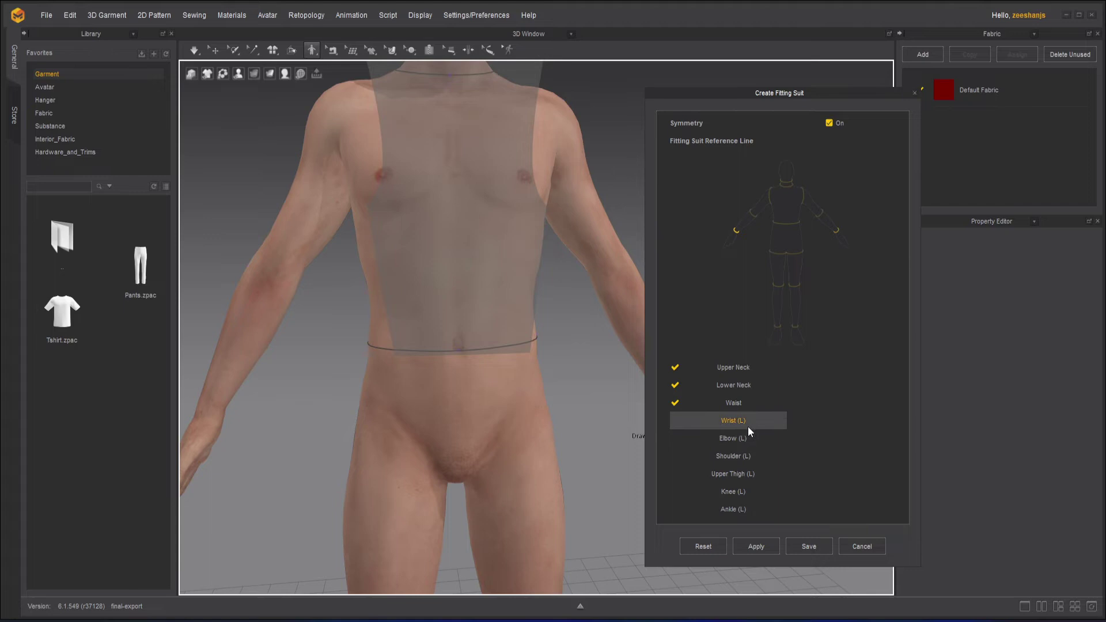
Step: Place the Wrist (L) points to ring the avatar's left wrist
{"action": "right_click_drag", "start_coordinate": [451, 419], "coordinate": [424, 429]}
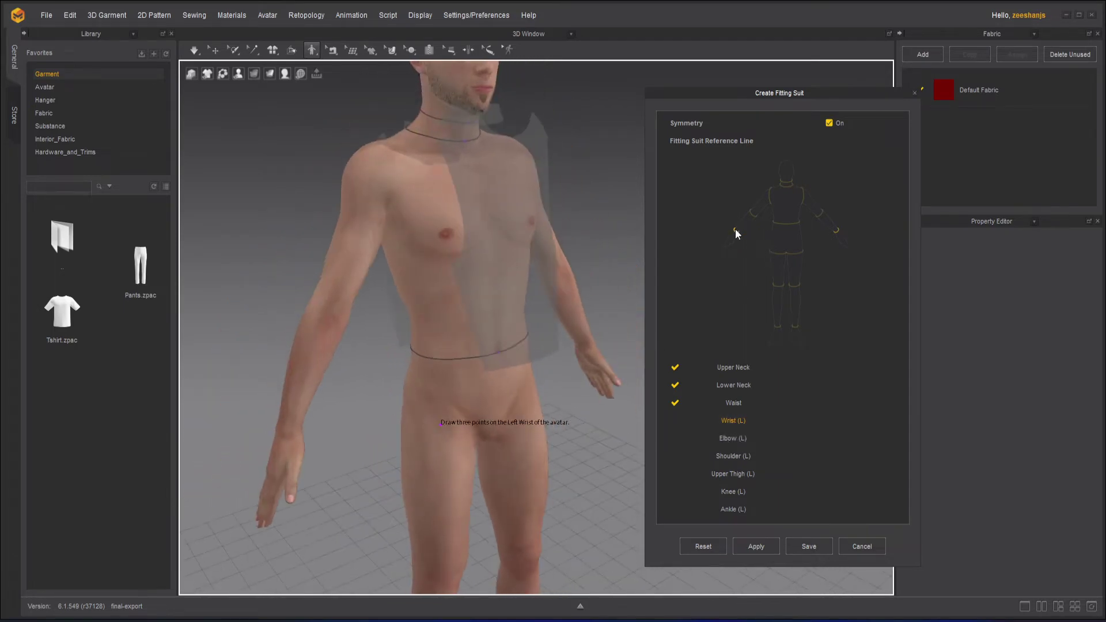
{"action": "scroll", "coordinate": [392, 397], "scroll_direction": "up", "scroll_amount": 5}
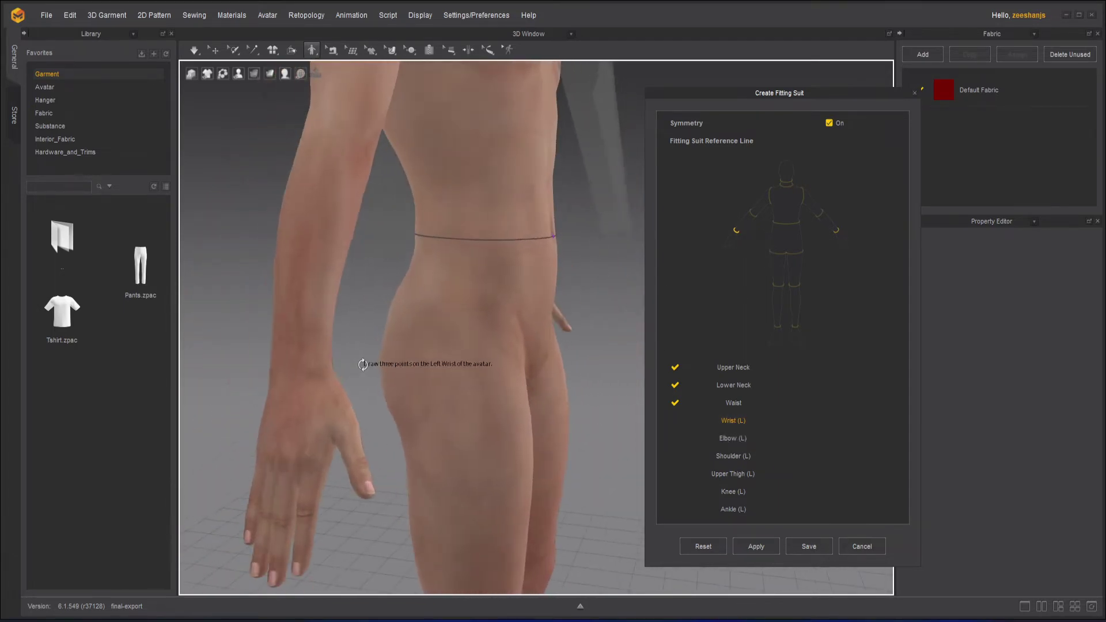
{"action": "left_click", "coordinate": [290, 344]}
{"action": "right_click_drag", "start_coordinate": [321, 346], "coordinate": [247, 341]}
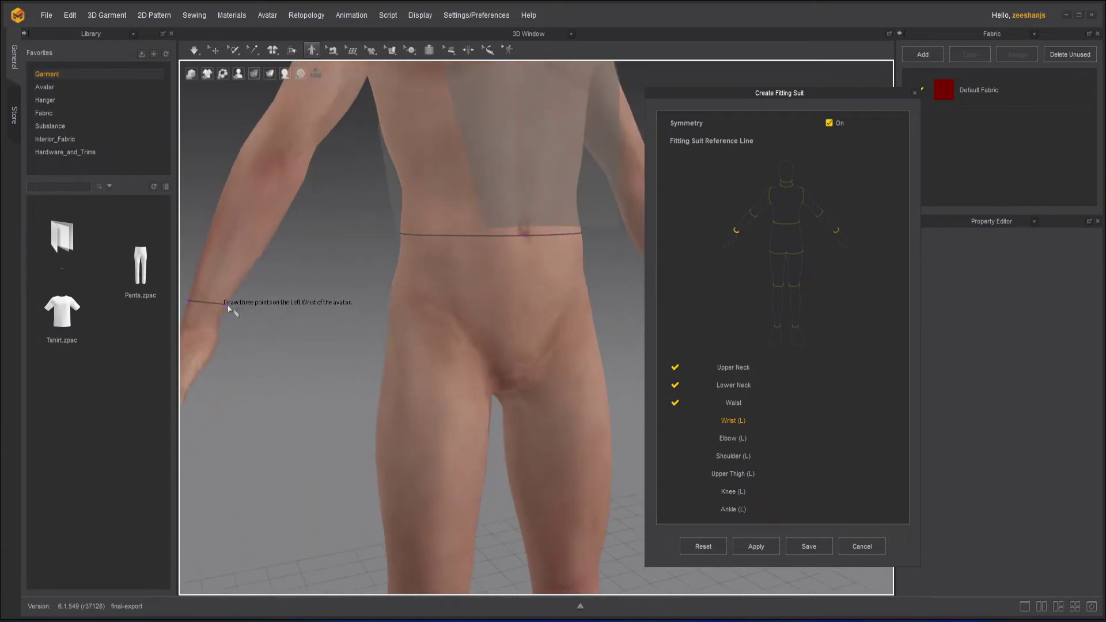
{"action": "right_click_drag", "start_coordinate": [245, 321], "coordinate": [304, 320]}
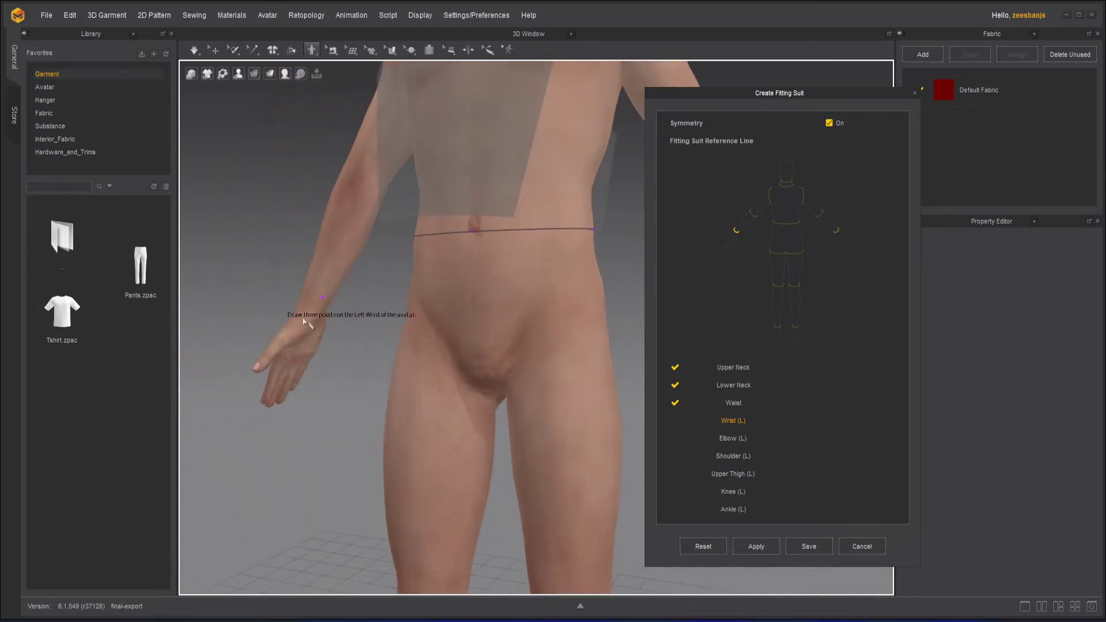
{"action": "left_click", "coordinate": [328, 301]}
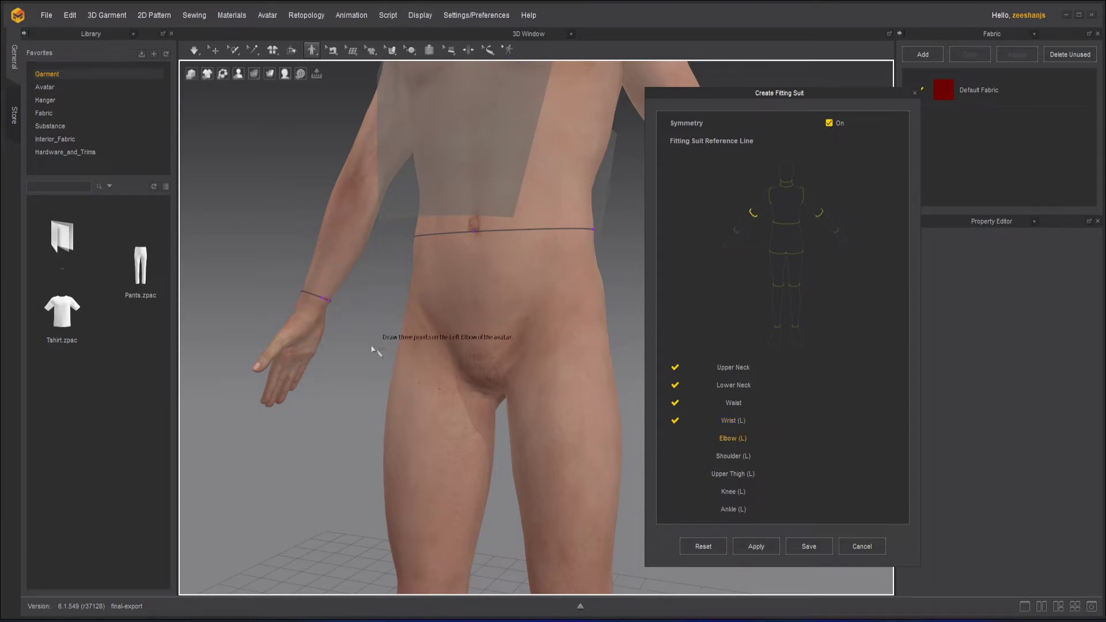
{"action": "scroll", "coordinate": [296, 394], "scroll_direction": "down", "scroll_amount": 5}
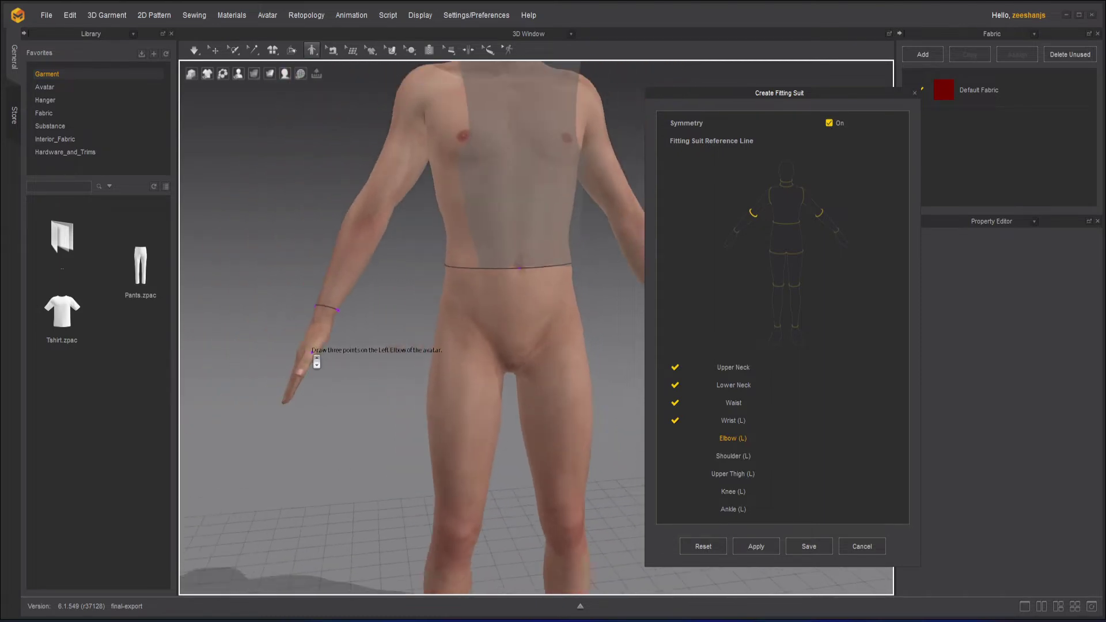
Step: Place three Elbow (L) points closing a loop around the left elbow
{"action": "scroll", "coordinate": [317, 362], "scroll_direction": "down", "scroll_amount": 3}
{"action": "right_click_drag", "start_coordinate": [240, 371], "coordinate": [370, 348]}
{"action": "scroll", "coordinate": [334, 303], "scroll_direction": "up", "scroll_amount": 5}
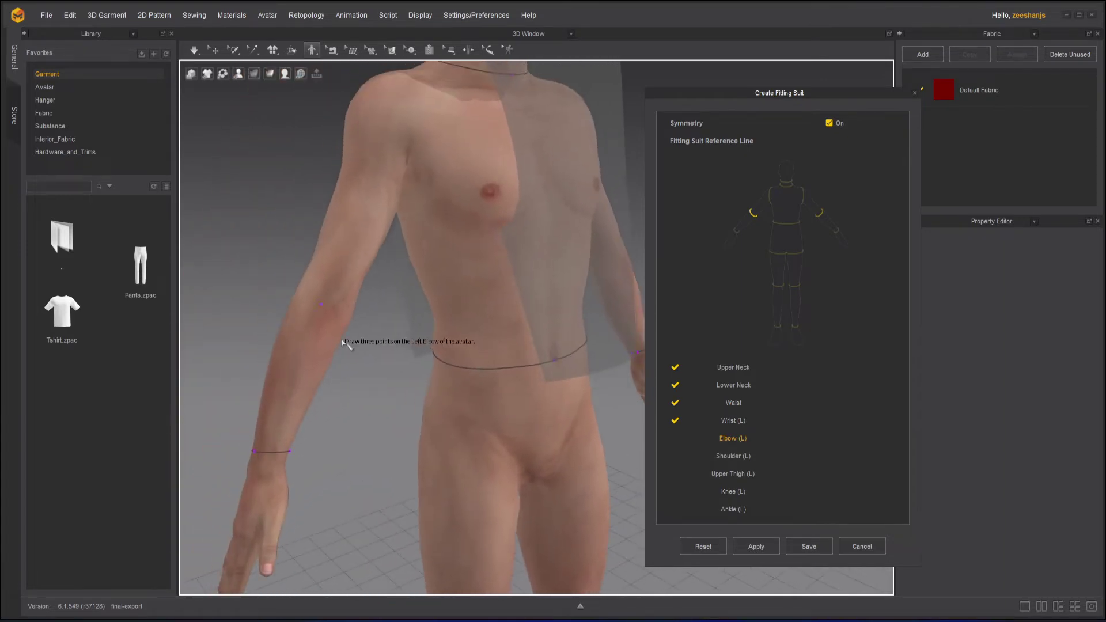
{"action": "left_click", "coordinate": [306, 284]}
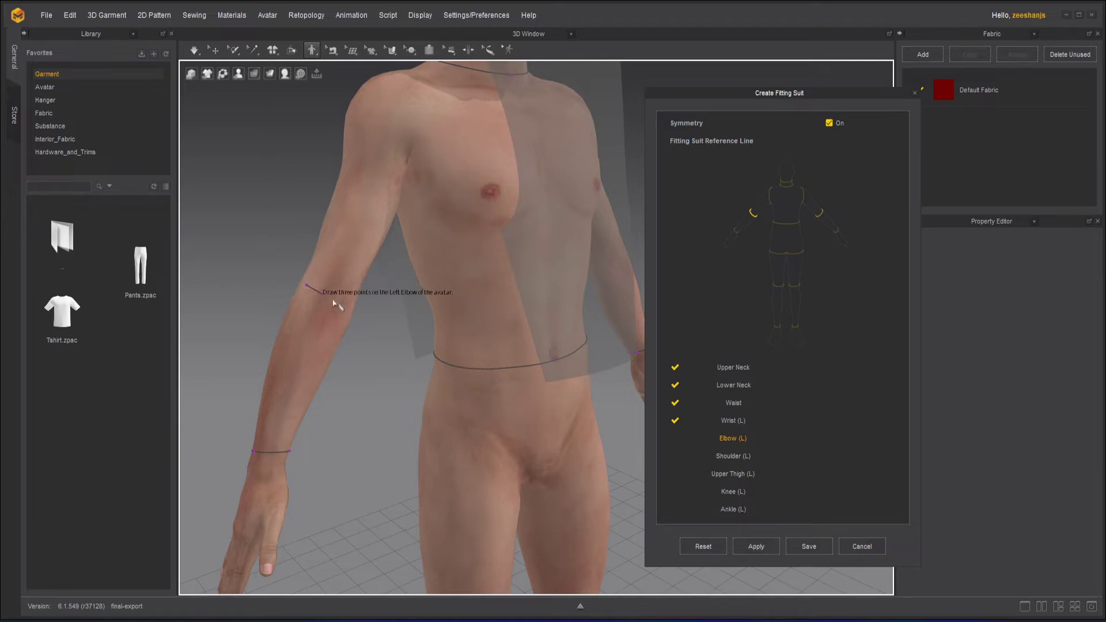
{"action": "left_click", "coordinate": [351, 311]}
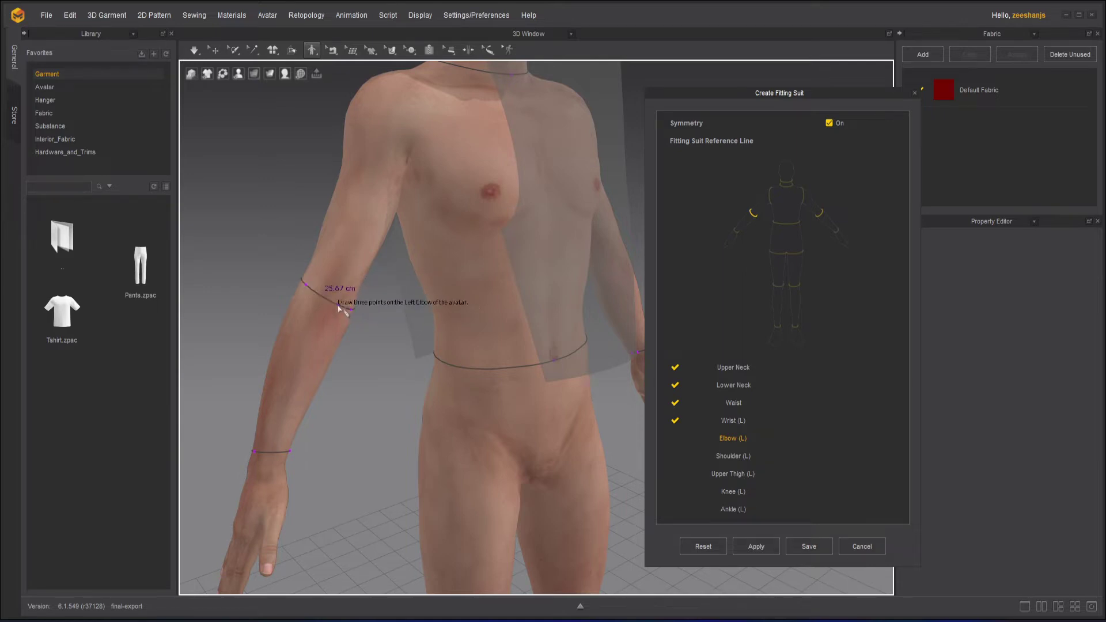
{"action": "right_click_drag", "start_coordinate": [340, 308], "coordinate": [486, 308]}
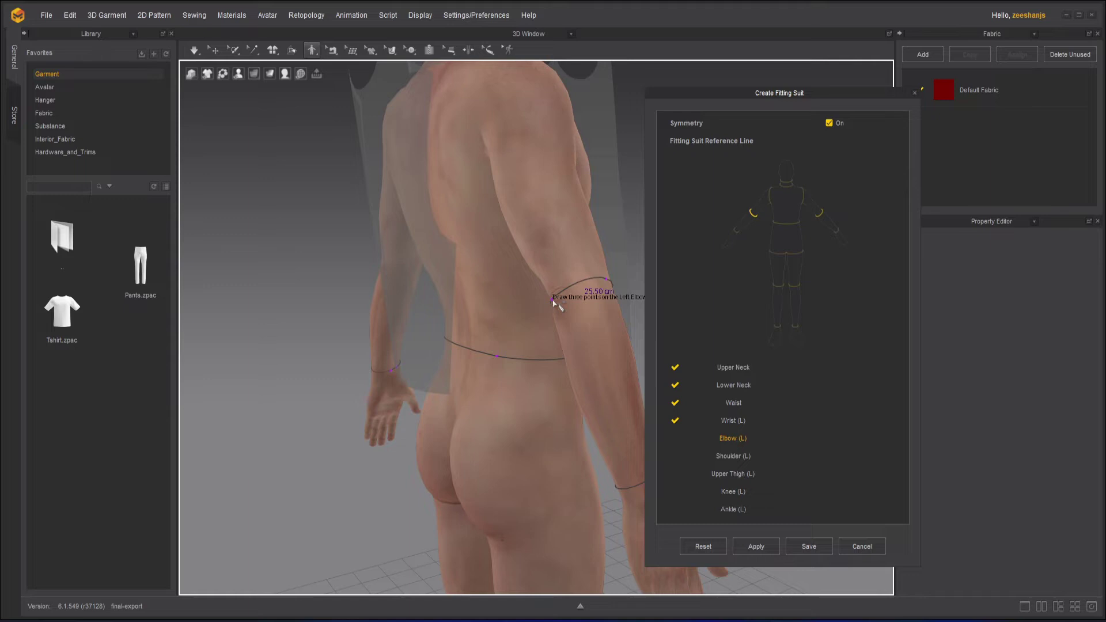
{"action": "left_click", "coordinate": [553, 301]}
Step: Draw the Shoulder (L) line from the top of the left shoulder down under the arm
{"action": "right_click_drag", "start_coordinate": [547, 318], "coordinate": [439, 339]}
{"action": "scroll", "coordinate": [412, 314], "scroll_direction": "up", "scroll_amount": 6}
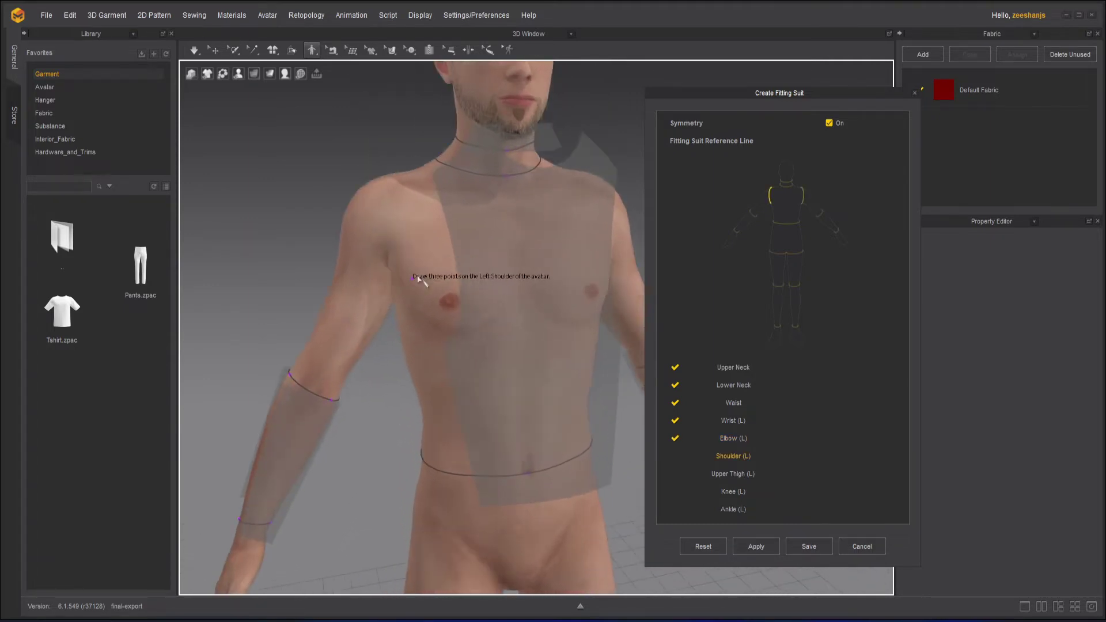
{"action": "mouse_move", "coordinate": [384, 289]}
{"action": "right_mouse_down"}
{"action": "mouse_move", "coordinate": [409, 276]}
{"action": "mouse_move", "coordinate": [388, 284]}
{"action": "right_mouse_up"}
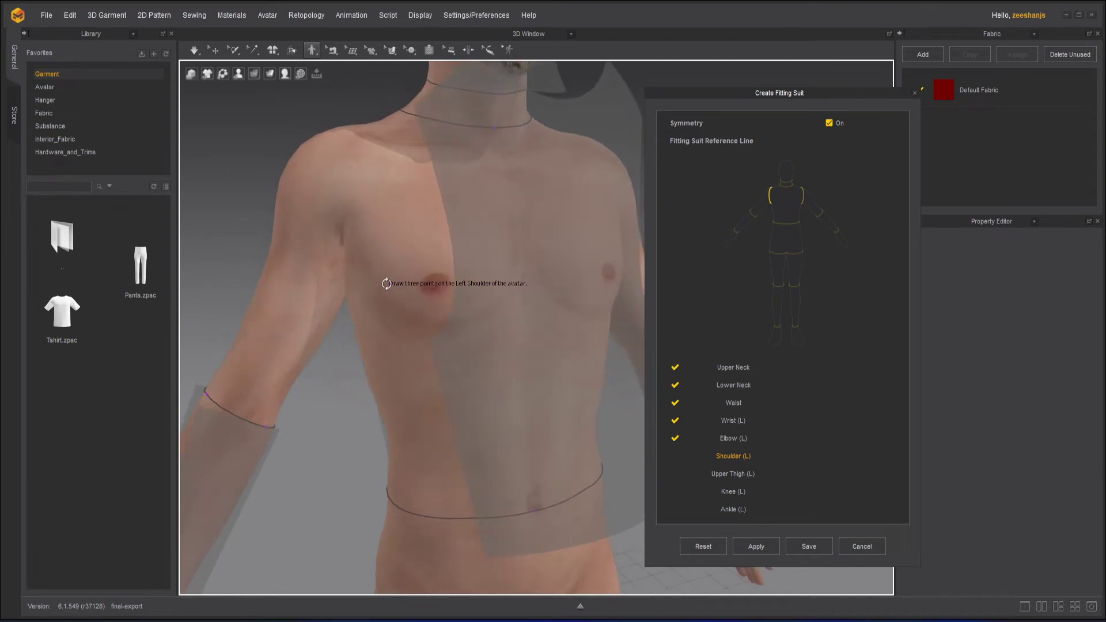
{"action": "left_click", "coordinate": [319, 141]}
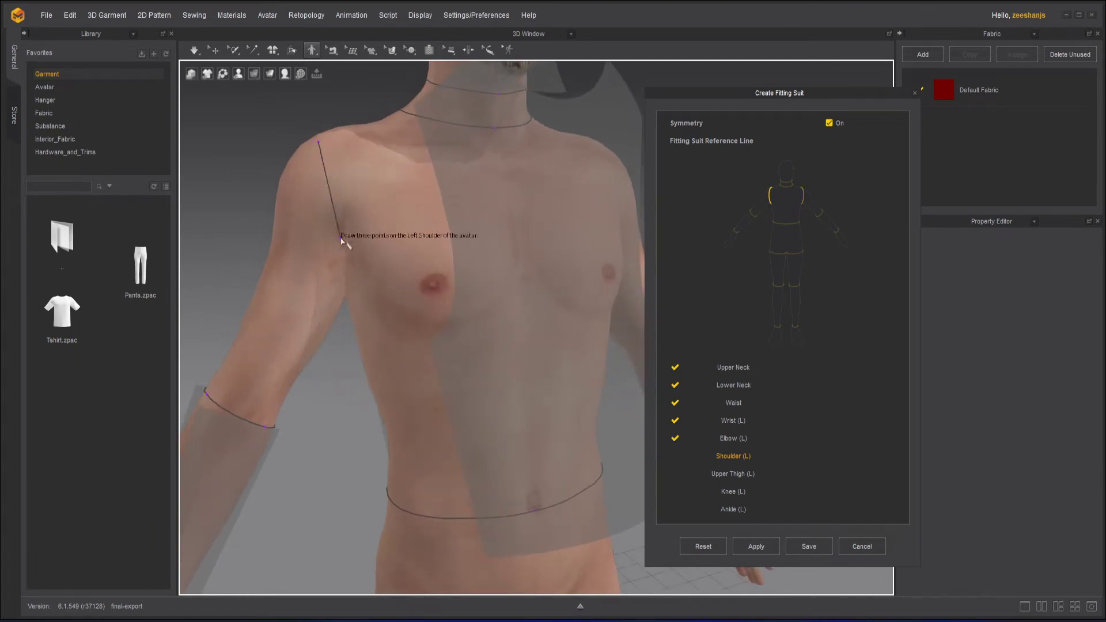
{"action": "left_click", "coordinate": [340, 238]}
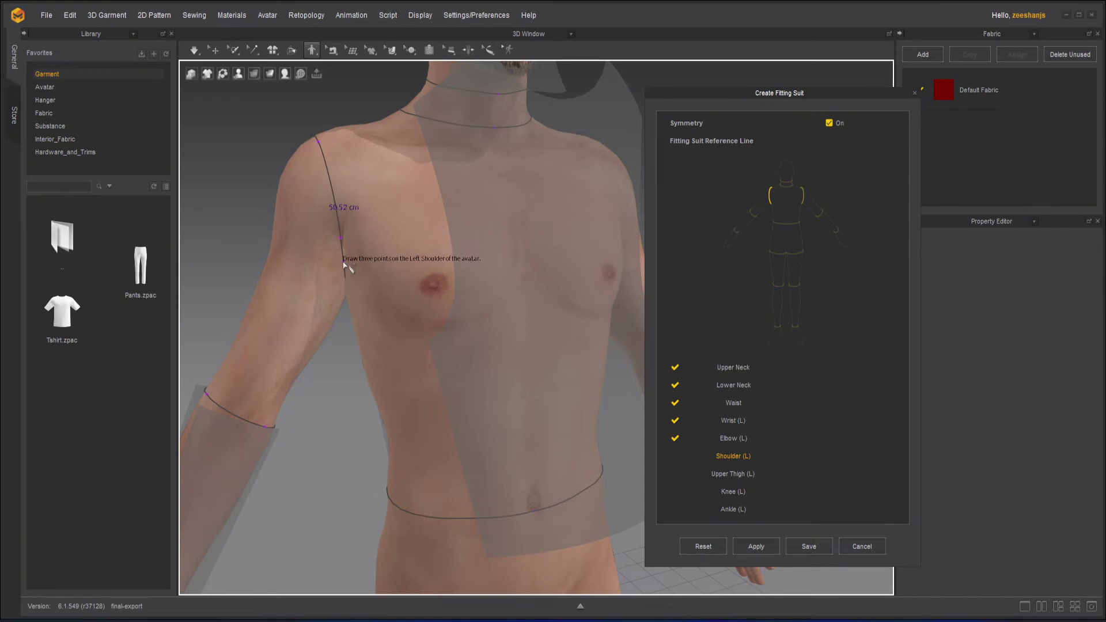
{"action": "left_click", "coordinate": [344, 265]}
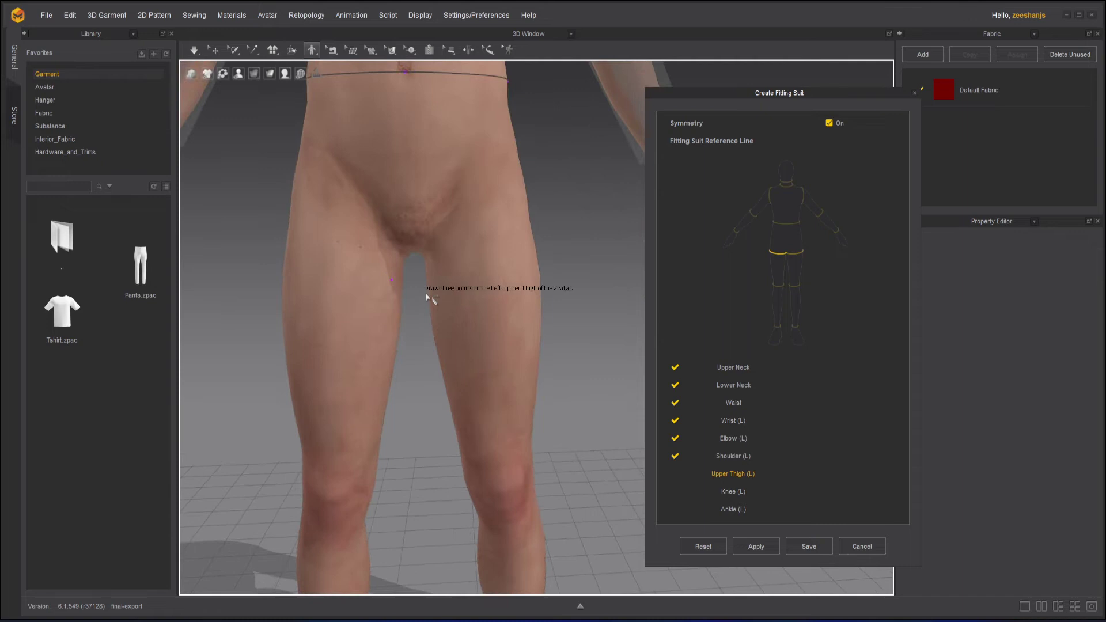
Step: Close the Upper Thigh, Knee and Ankle (L) loops down the left leg
{"action": "scroll", "coordinate": [449, 306], "scroll_direction": "up", "scroll_amount": 2}
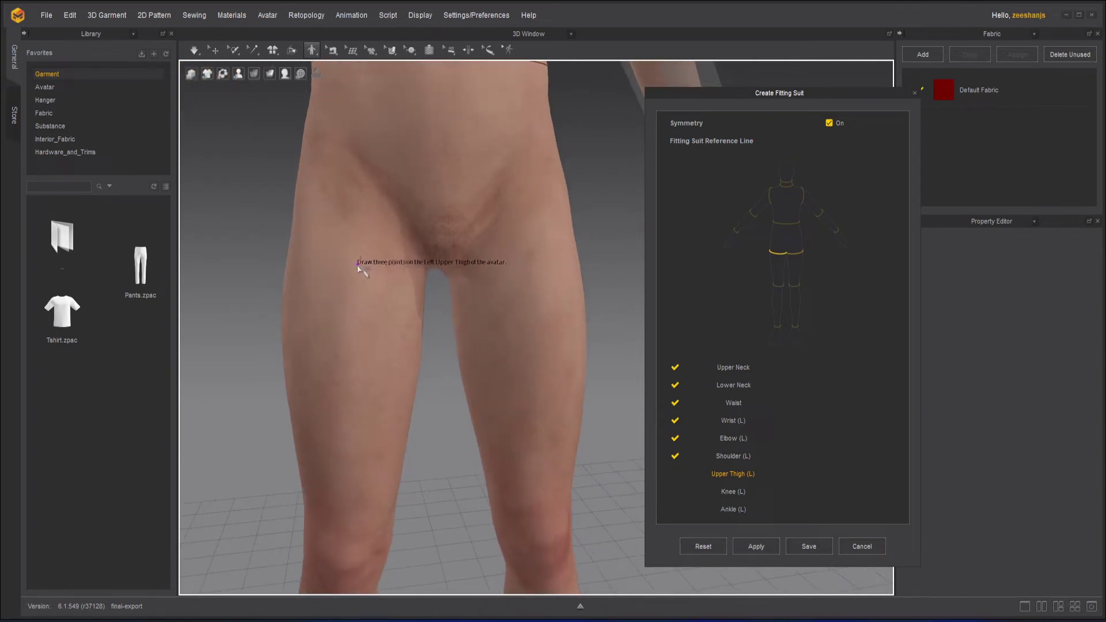
{"action": "left_click", "coordinate": [302, 260]}
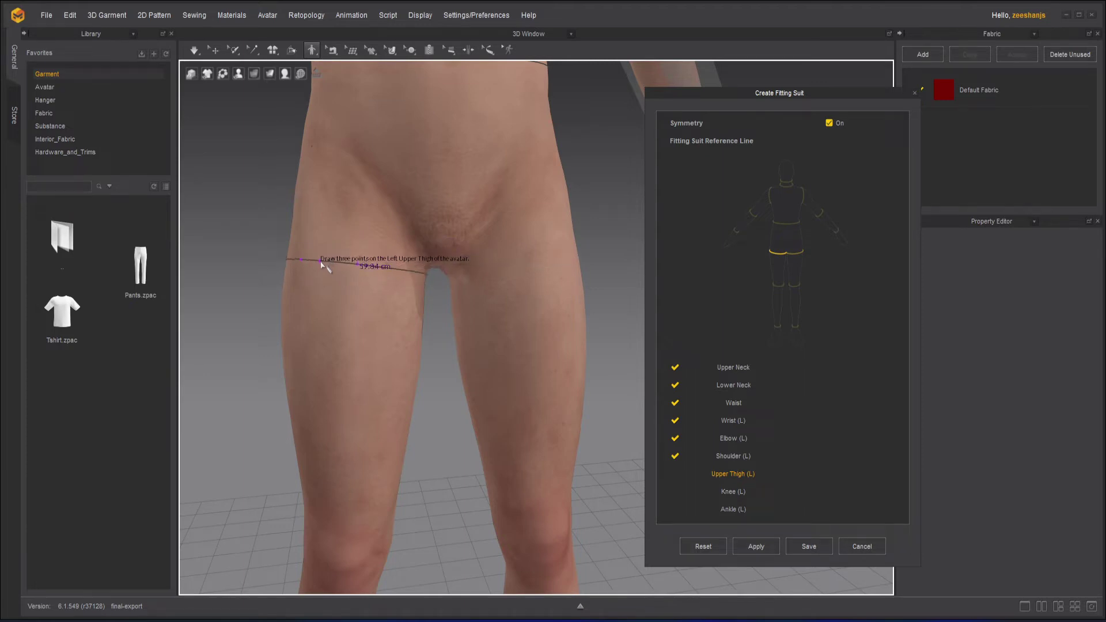
{"action": "left_click", "coordinate": [321, 264]}
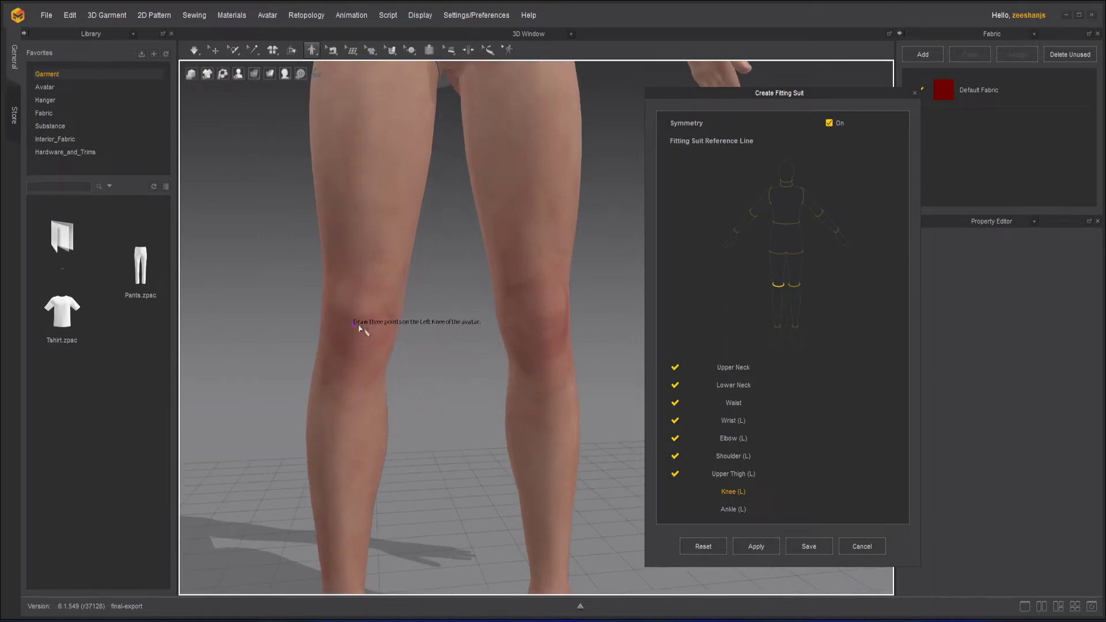
{"action": "left_click", "coordinate": [396, 326]}
{"action": "left_click", "coordinate": [376, 328]}
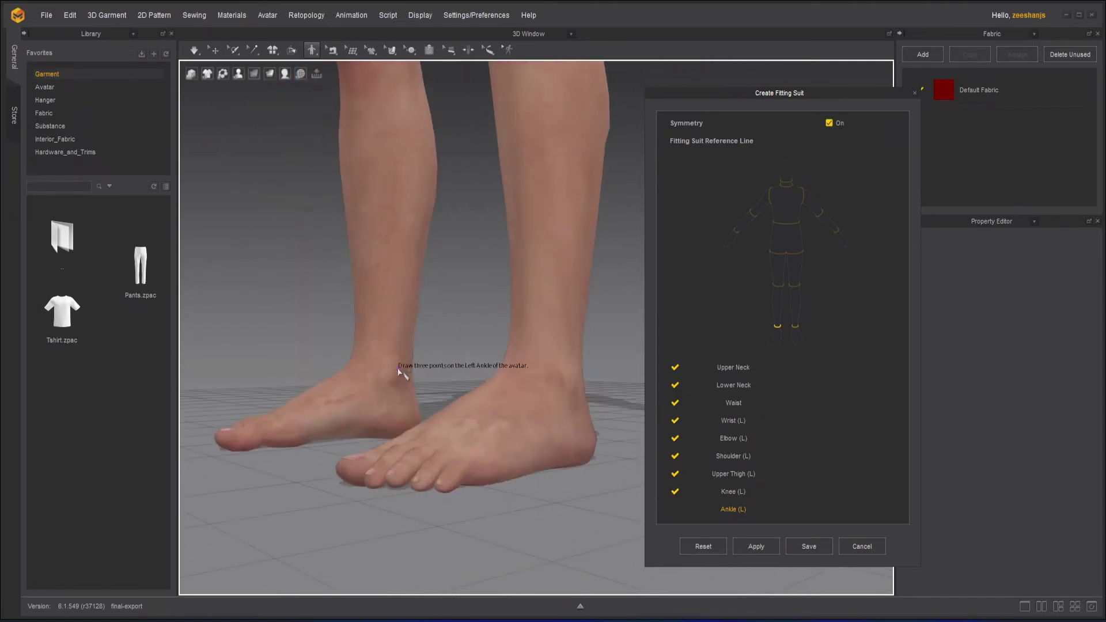
{"action": "left_click", "coordinate": [398, 366]}
{"action": "left_click", "coordinate": [363, 358]}
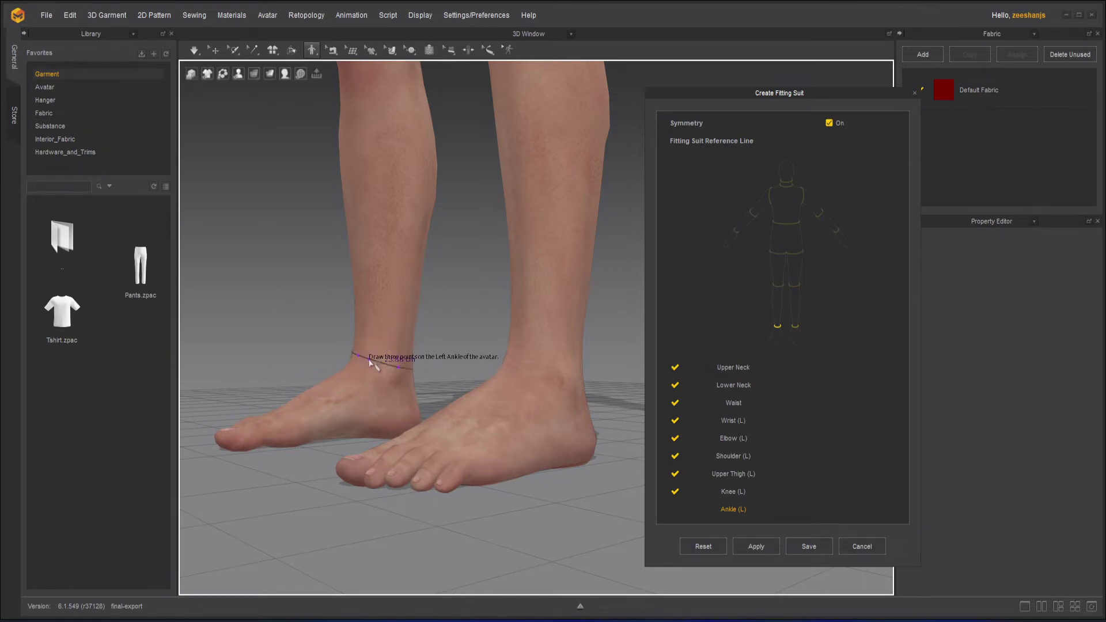
{"action": "left_click", "coordinate": [369, 362]}
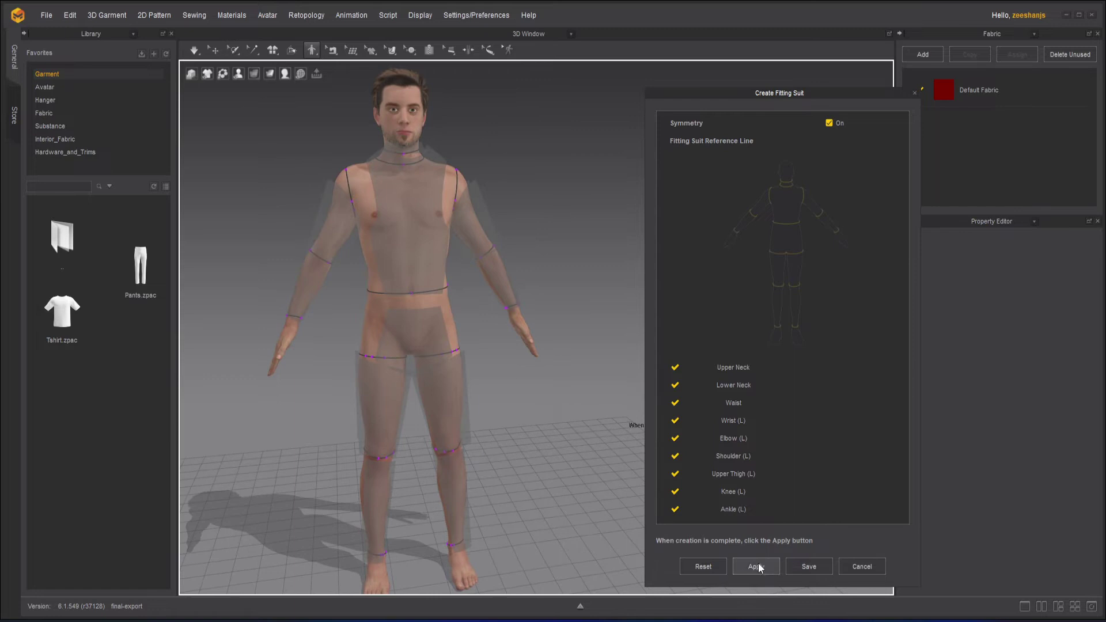
Step: Apply the reference lines to generate the red fitting suit, then orbit to inspect it
{"action": "left_click", "coordinate": [757, 566]}
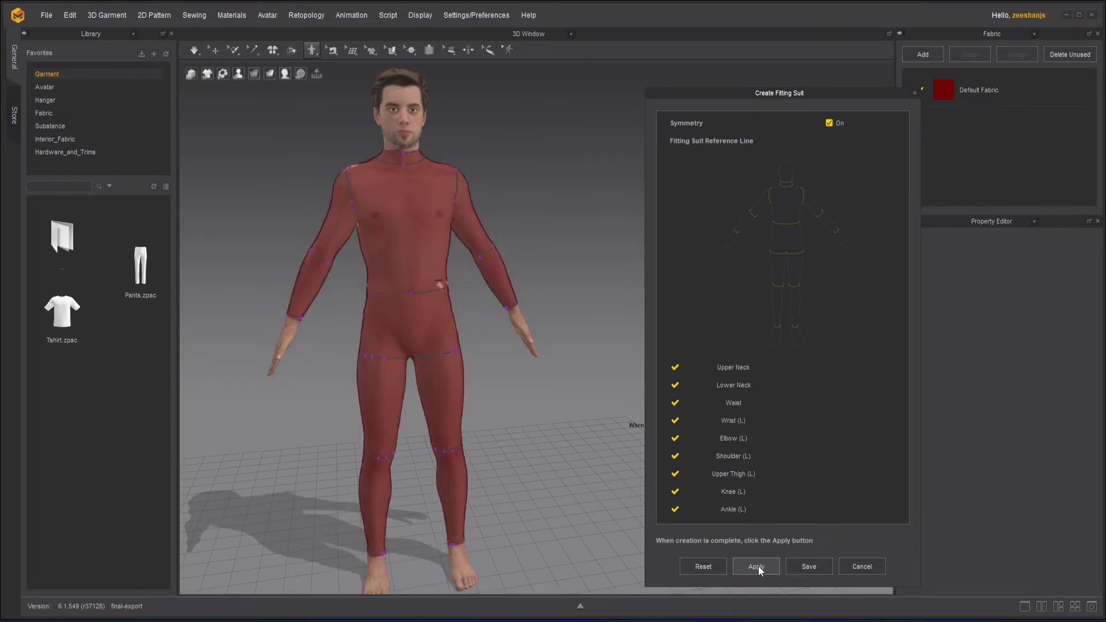
{"action": "mouse_move", "coordinate": [309, 463]}
{"action": "right_mouse_down"}
{"action": "mouse_move", "coordinate": [571, 442]}
{"action": "mouse_move", "coordinate": [533, 479]}
{"action": "mouse_move", "coordinate": [299, 449]}
{"action": "mouse_move", "coordinate": [323, 450]}
{"action": "right_mouse_up"}
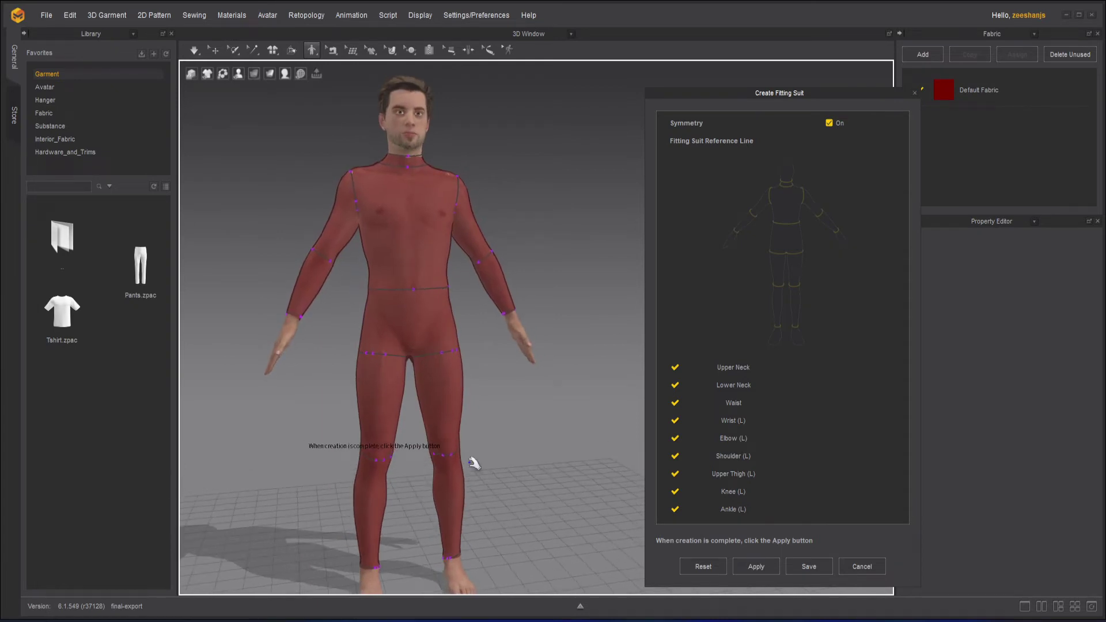
Step: Save the fitted avatar with its fitting suit as Zicky.avt in the Male_V2 folder
{"action": "left_click", "coordinate": [814, 568]}
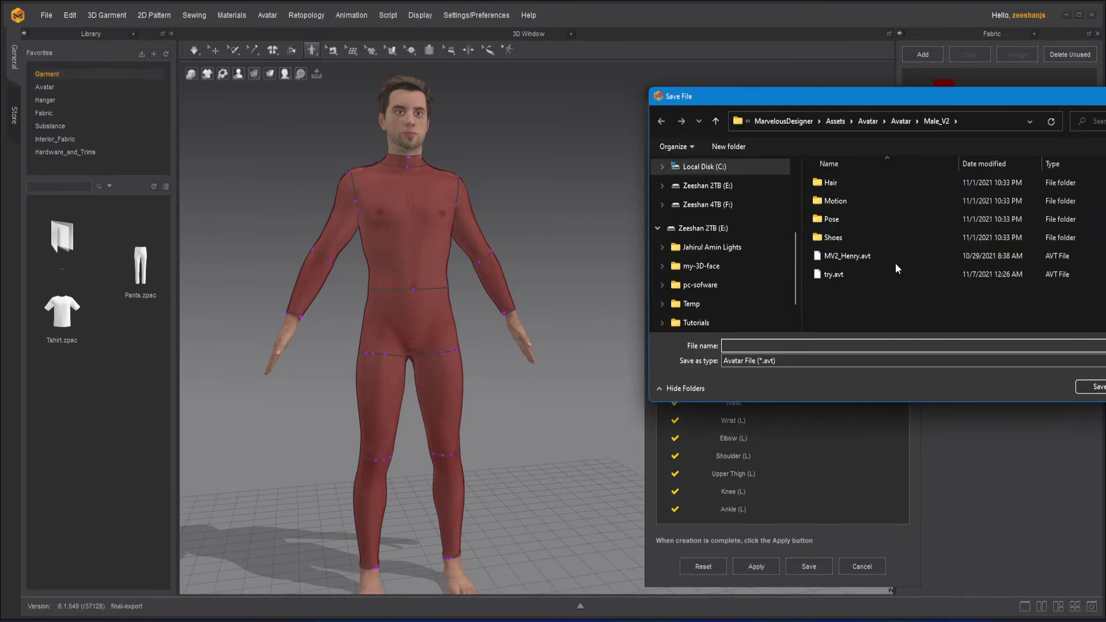
{"action": "left_click_drag", "start_coordinate": [942, 99], "coordinate": [781, 98]}
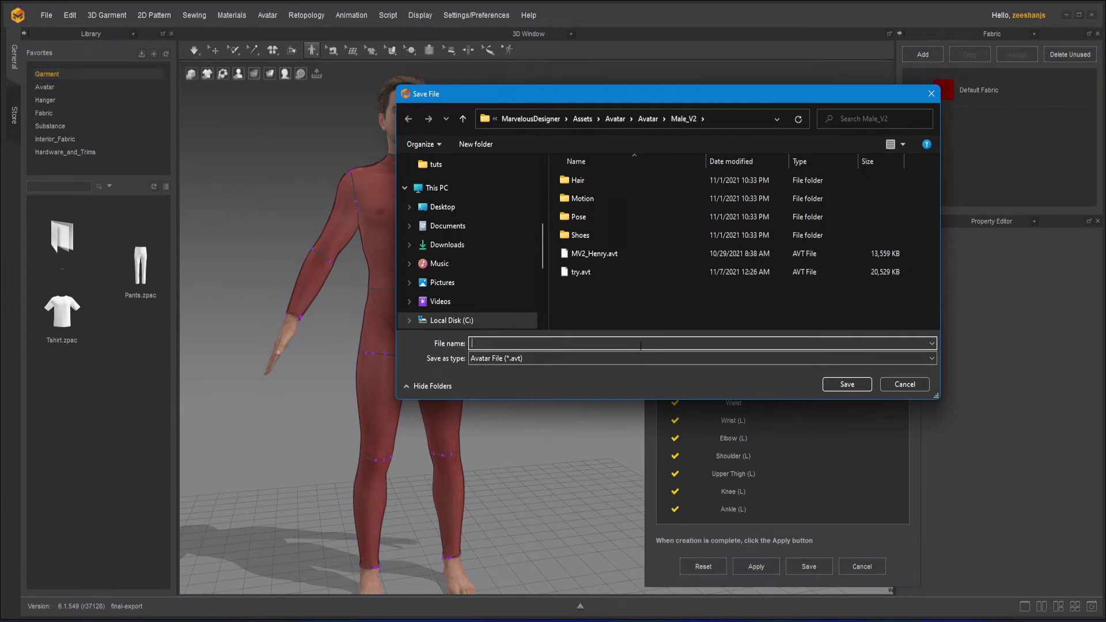
{"action": "type", "text": "Zicky"}
{"action": "left_click", "coordinate": [852, 384]}
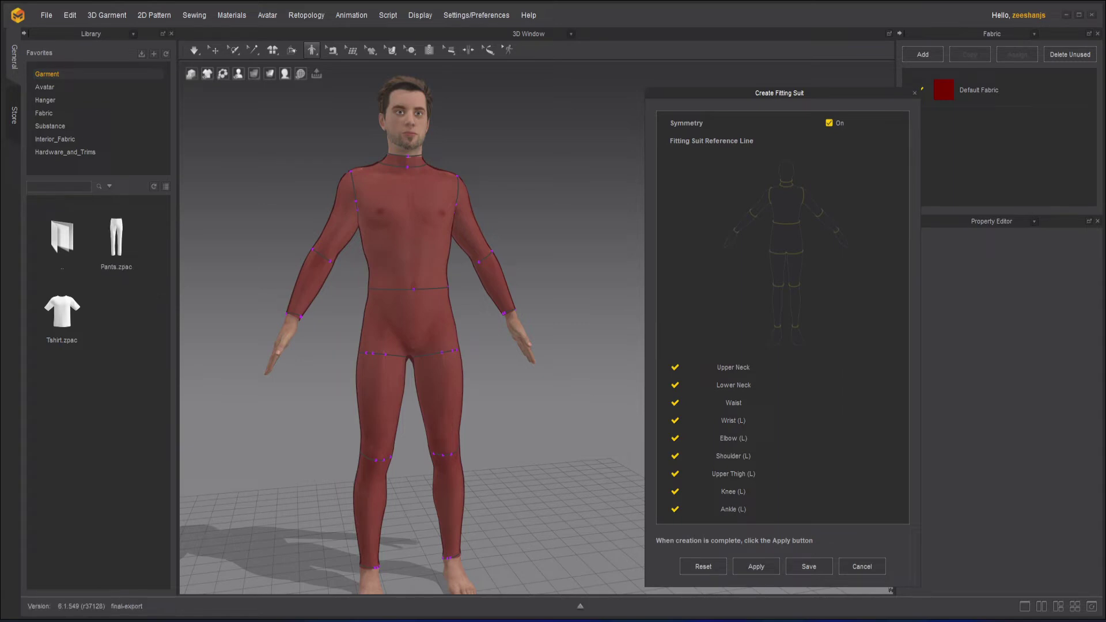
Step: Close the Create Fitting Suit setup and reopen the green 418 tracksuit project
{"action": "left_click", "coordinate": [914, 93]}
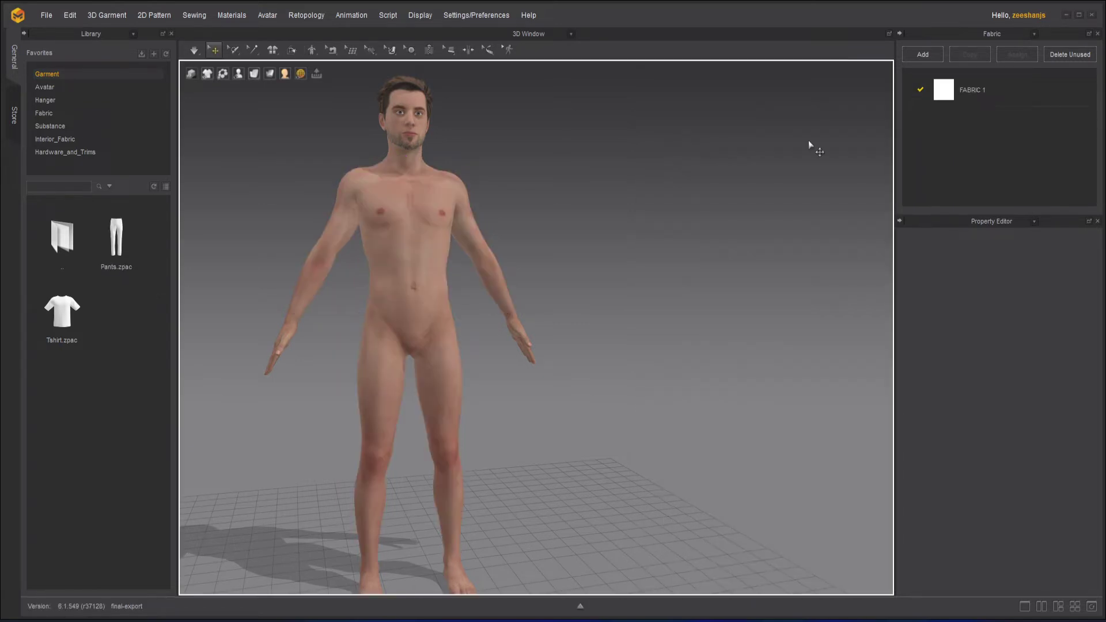
{"action": "left_click", "coordinate": [46, 16]}
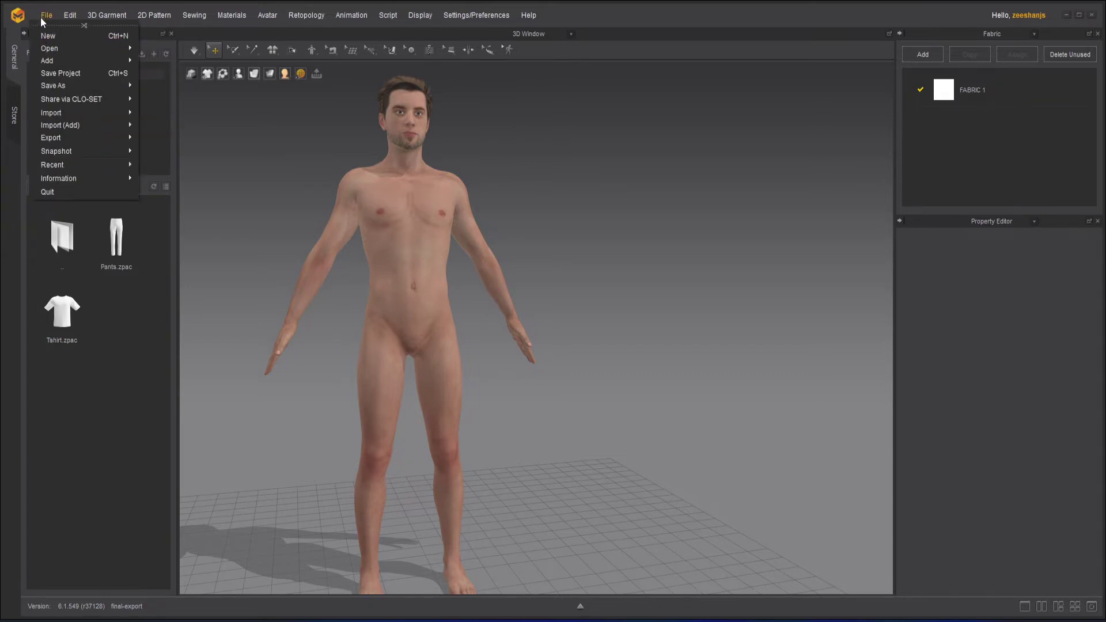
{"action": "mouse_move", "coordinate": [77, 49]}
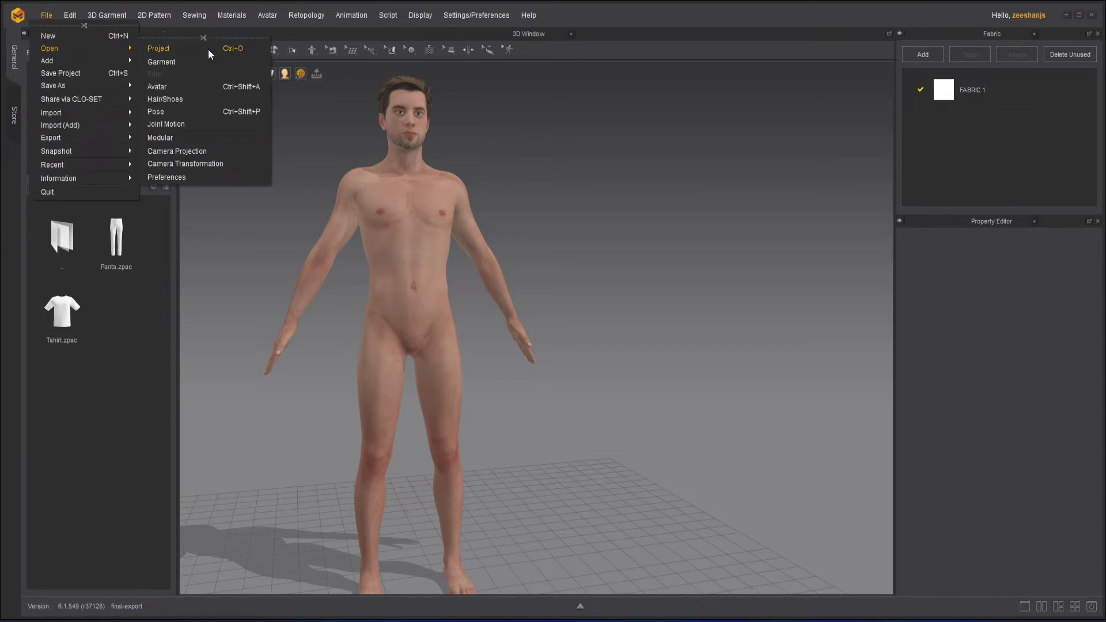
{"action": "key", "text": "Escape"}
{"action": "key", "text": "Escape"}
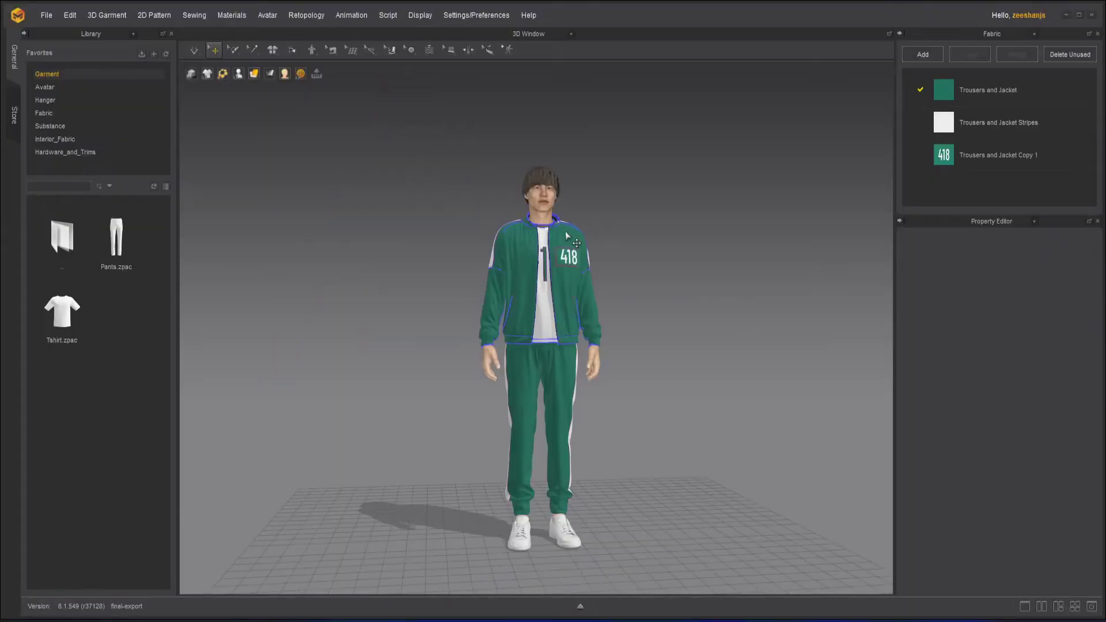
Step: Switch to the 3D/2D side-by-side layout and delete the tracksuit's original avatar
{"action": "left_click", "coordinate": [1042, 607]}
{"action": "scroll", "coordinate": [357, 173], "scroll_direction": "up", "scroll_amount": 3}
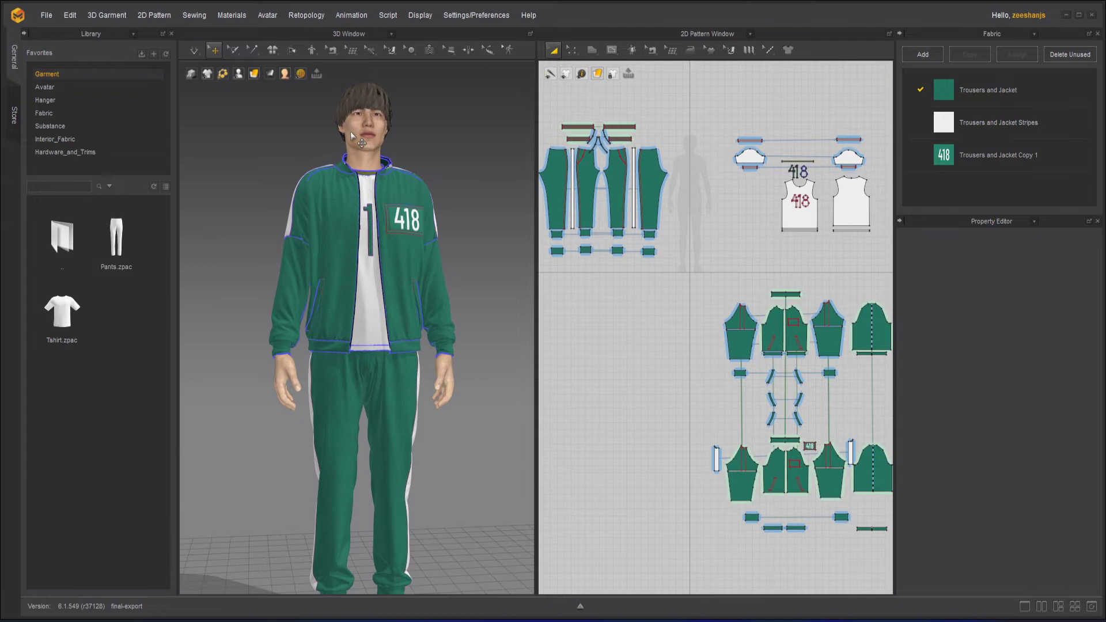
{"action": "left_click", "coordinate": [350, 133]}
{"action": "key", "text": "Delete"}
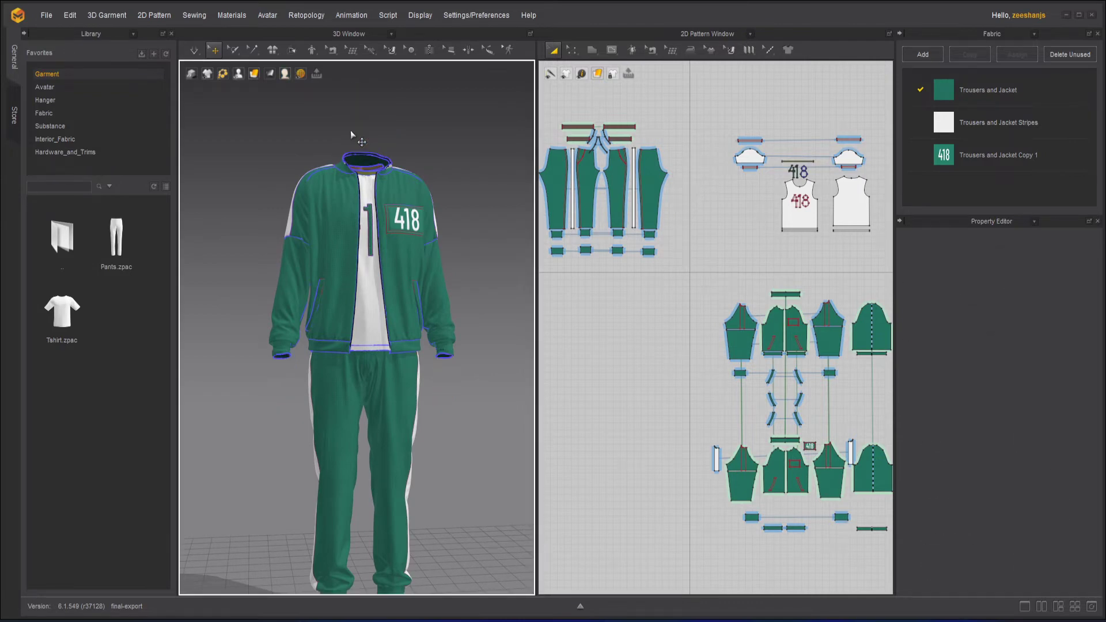
{"action": "key", "text": "space"}
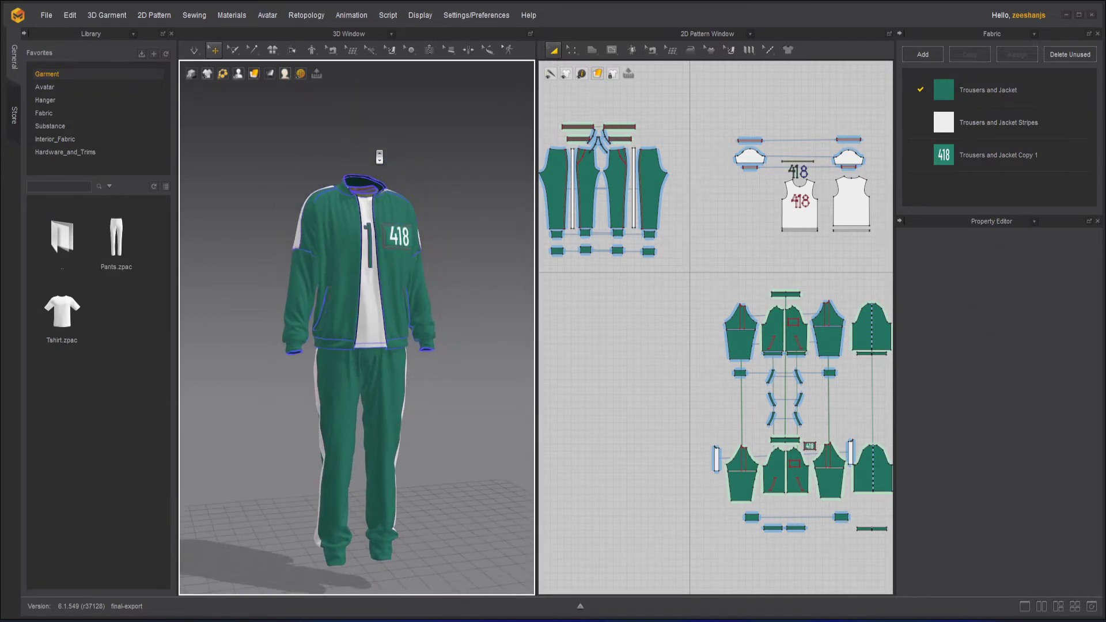
Step: Load Zicky.avt from the Library's Avatar > Male_V2 folder under the tracksuit
{"action": "scroll", "coordinate": [695, 230], "scroll_direction": "down", "scroll_amount": 3}
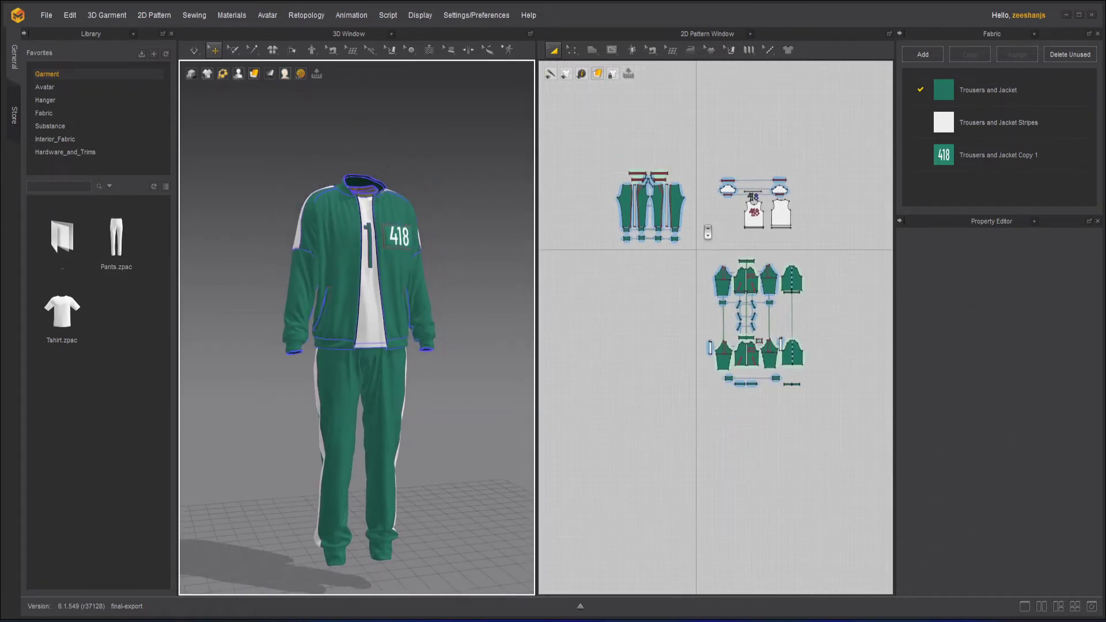
{"action": "left_click", "coordinate": [49, 87]}
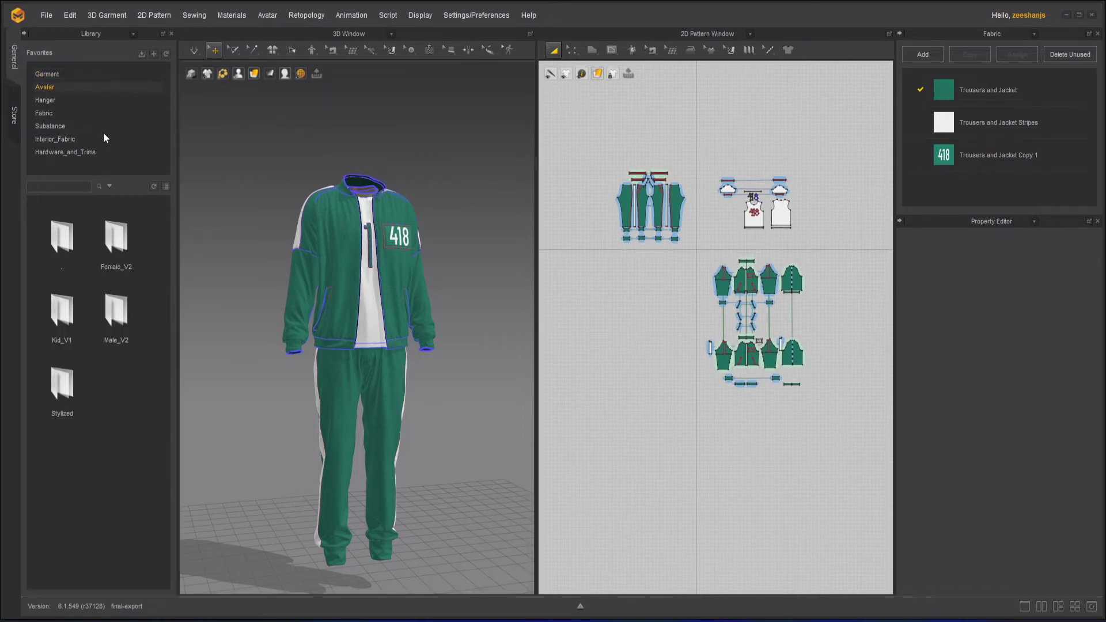
{"action": "double_click", "coordinate": [126, 324]}
{"action": "mouse_move", "coordinate": [59, 469]}
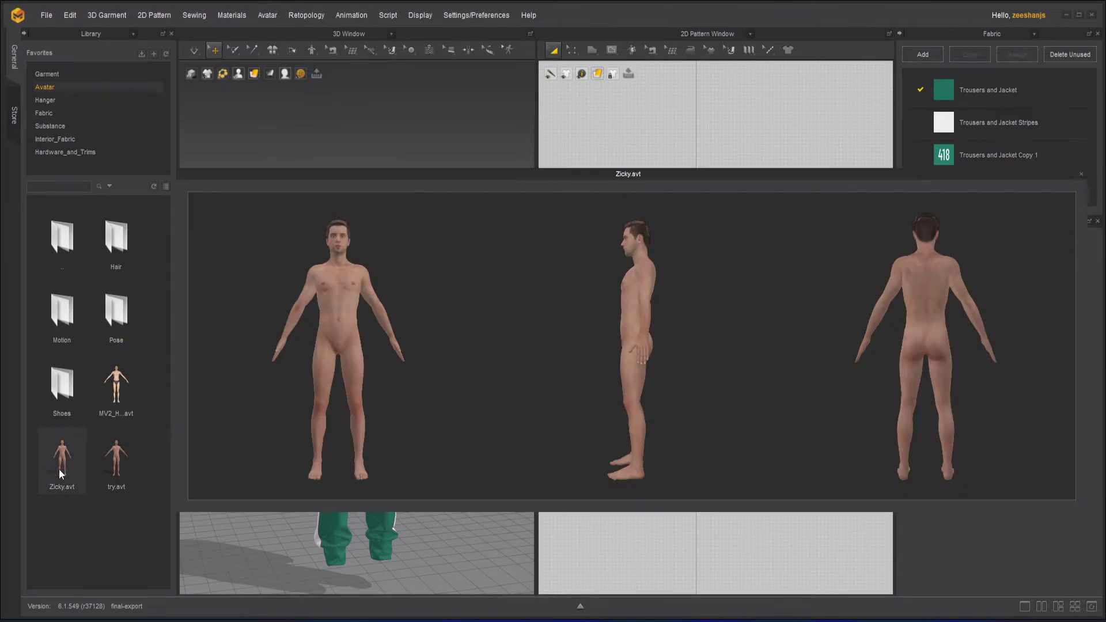
{"action": "double_click", "coordinate": [61, 459]}
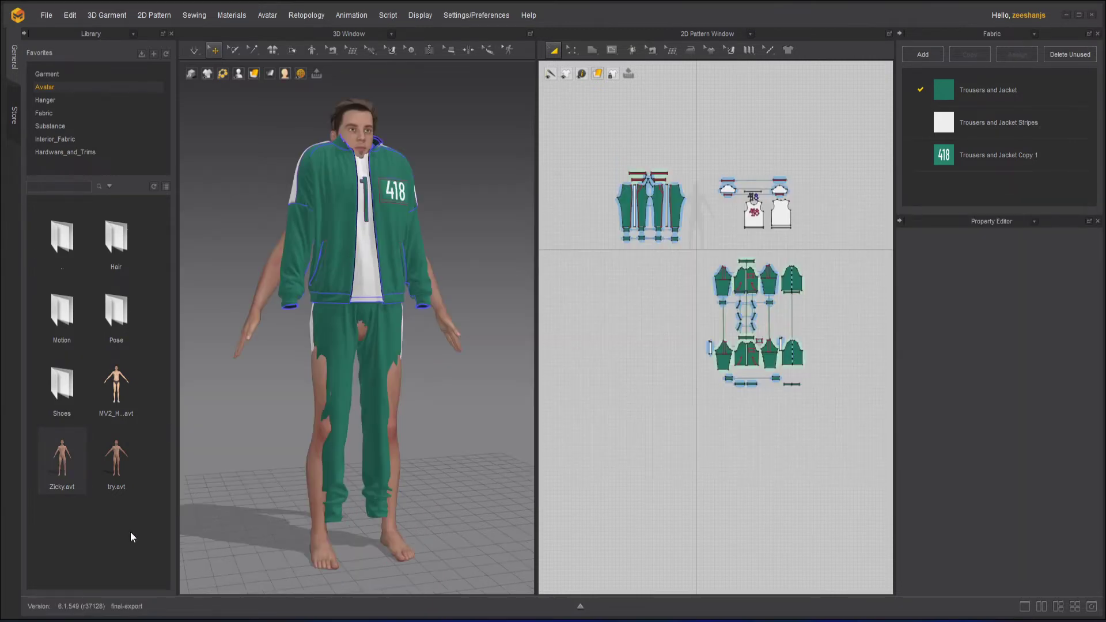
Step: Select all tracksuit pattern pieces and set their Particle Distance to 20 mm
{"action": "mouse_move", "coordinate": [444, 385]}
{"action": "right_mouse_down"}
{"action": "mouse_move", "coordinate": [563, 378]}
{"action": "mouse_move", "coordinate": [437, 392]}
{"action": "right_mouse_up"}
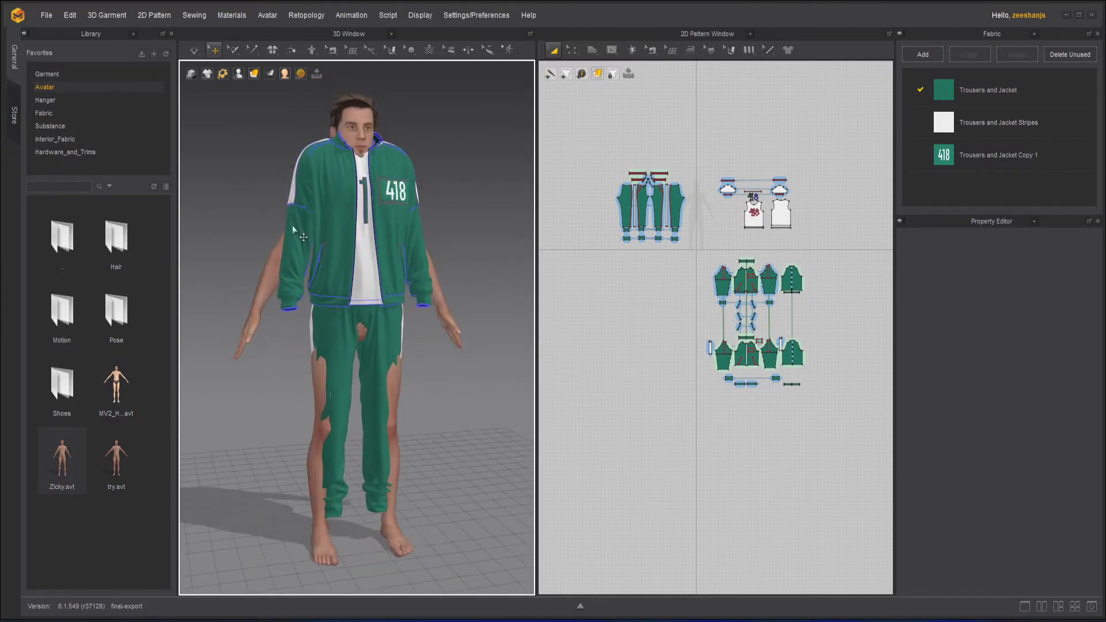
{"action": "left_click_drag", "start_coordinate": [591, 133], "coordinate": [796, 431]}
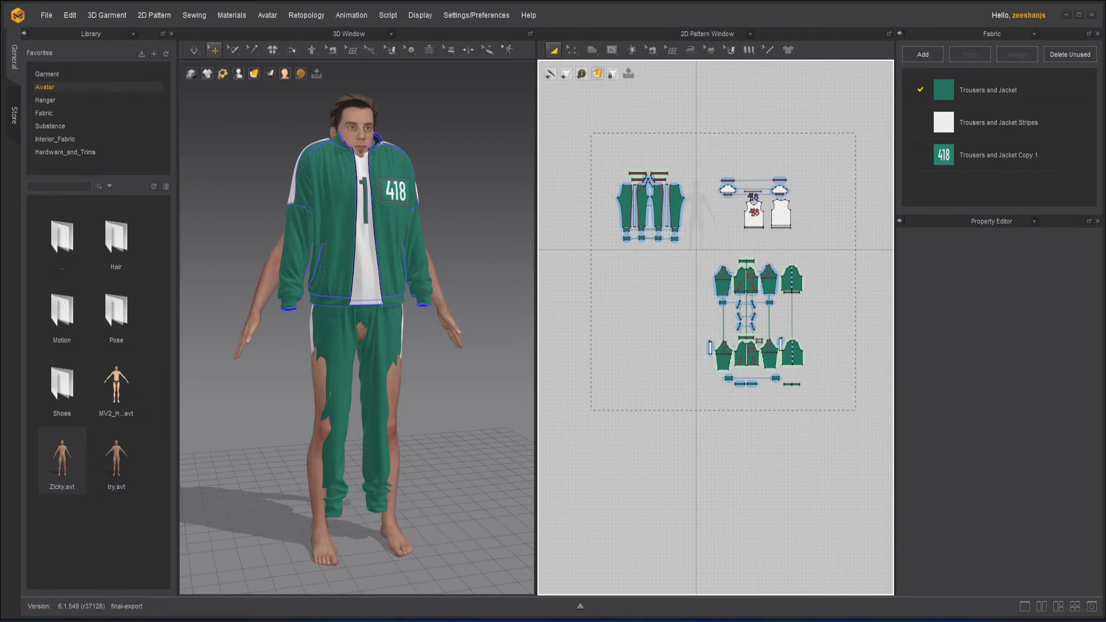
{"action": "key", "text": "ctrl+a"}
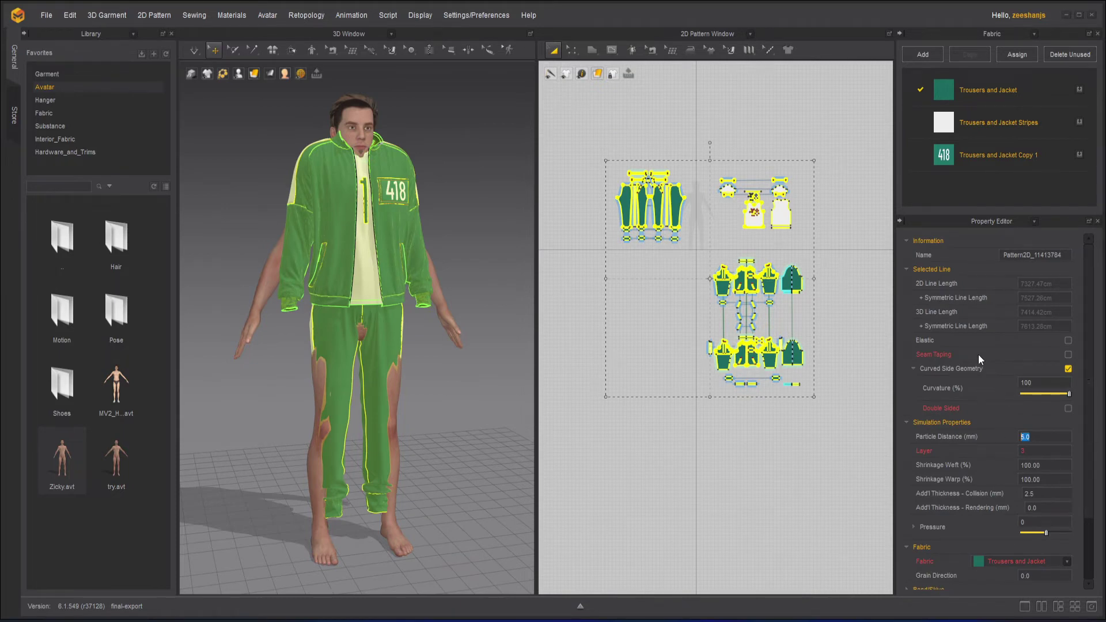
{"action": "type", "text": "20"}
{"action": "key", "text": "Return"}
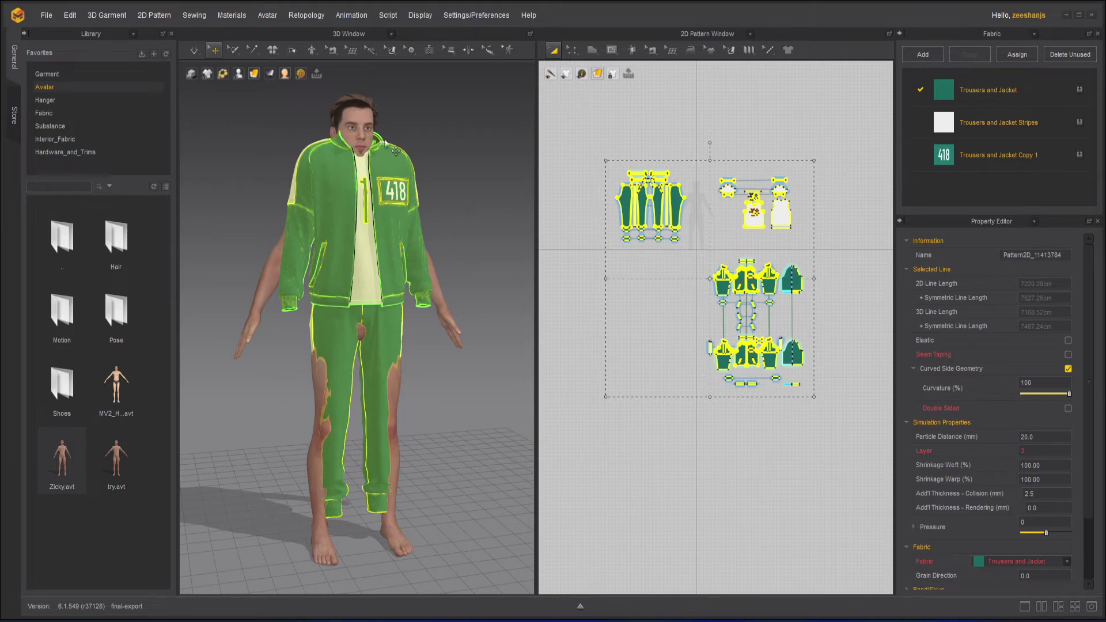
Step: Apply Re-target Draping so the tracksuit and t-shirt refit cleanly onto Zicky
{"action": "left_click", "coordinate": [425, 88]}
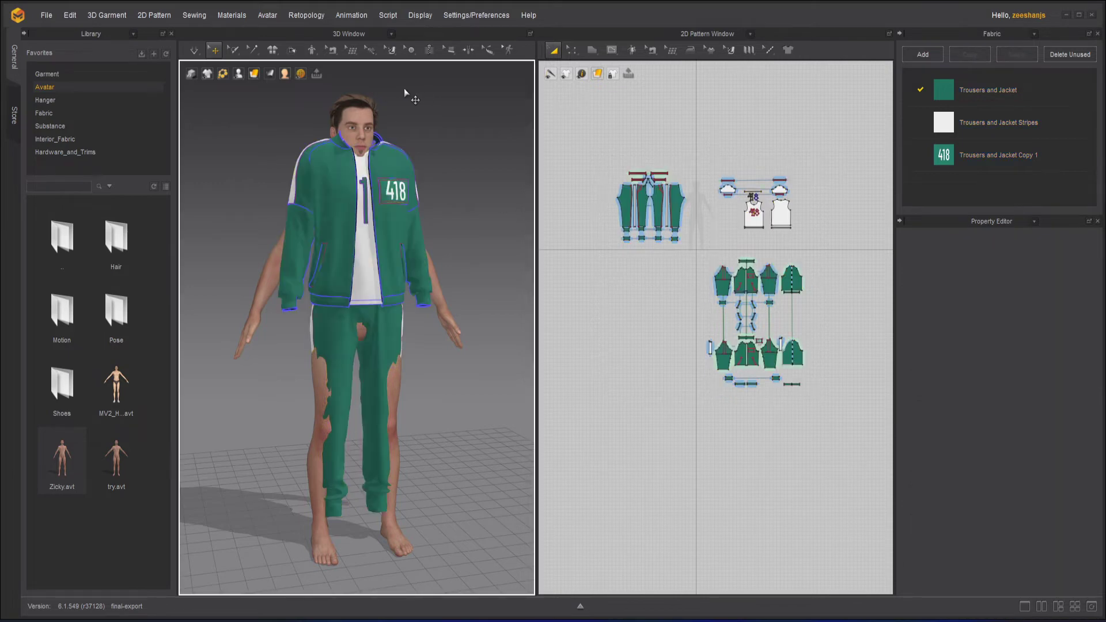
{"action": "left_click", "coordinate": [309, 51]}
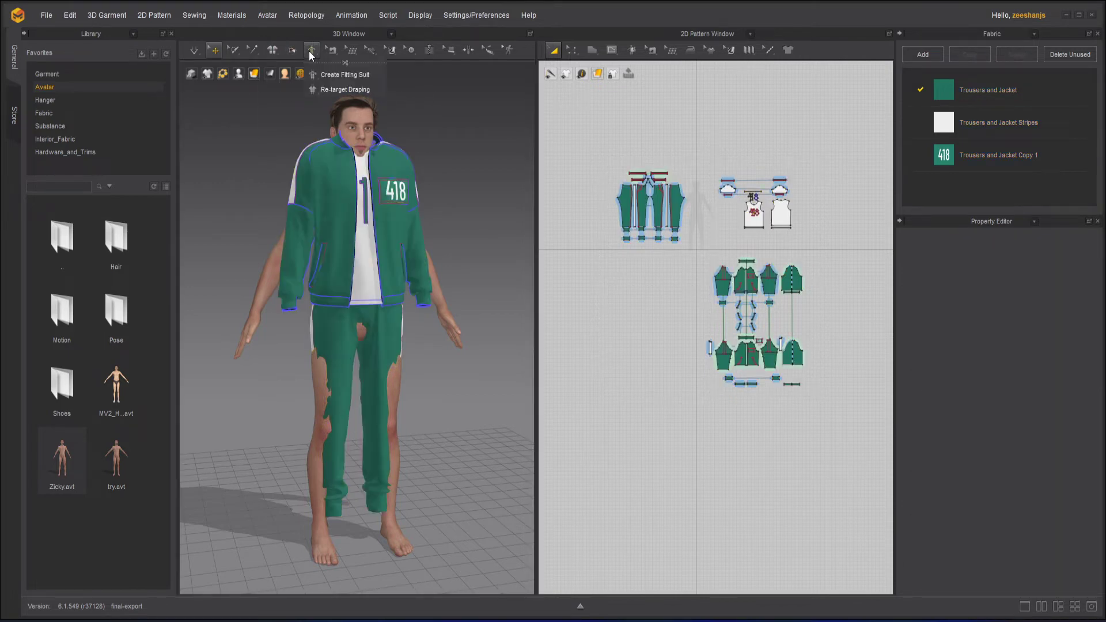
{"action": "left_click", "coordinate": [372, 89]}
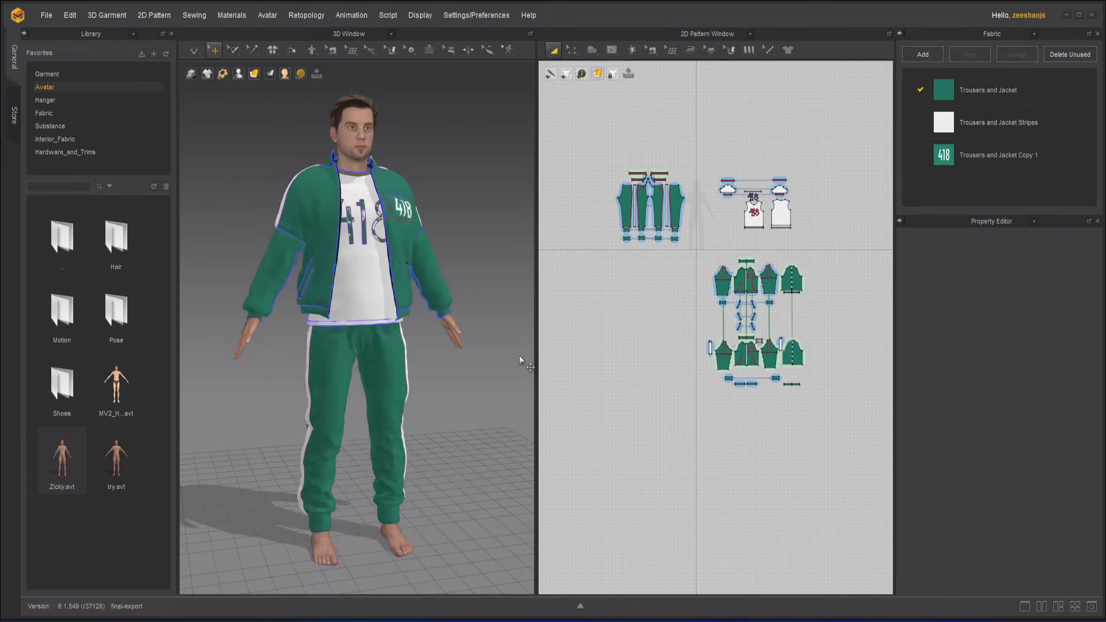
{"action": "right_click_drag", "start_coordinate": [487, 366], "coordinate": [518, 365]}
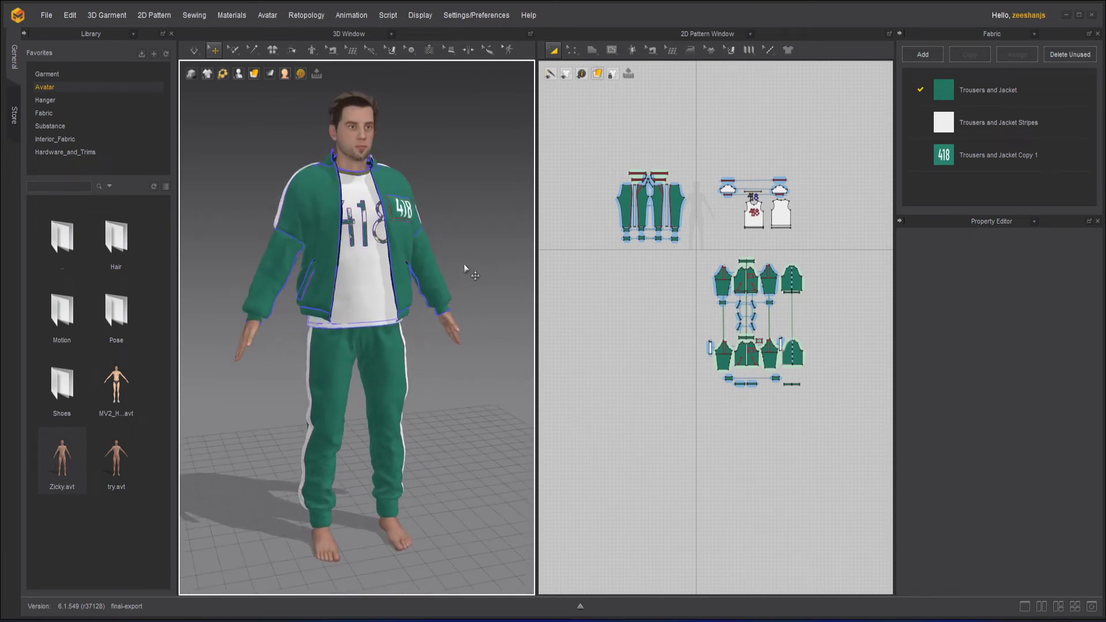
Step: Run Auto Fitting on the tracksuit patterns, check the fit, and marquee-select all pieces
{"action": "left_click", "coordinate": [633, 50]}
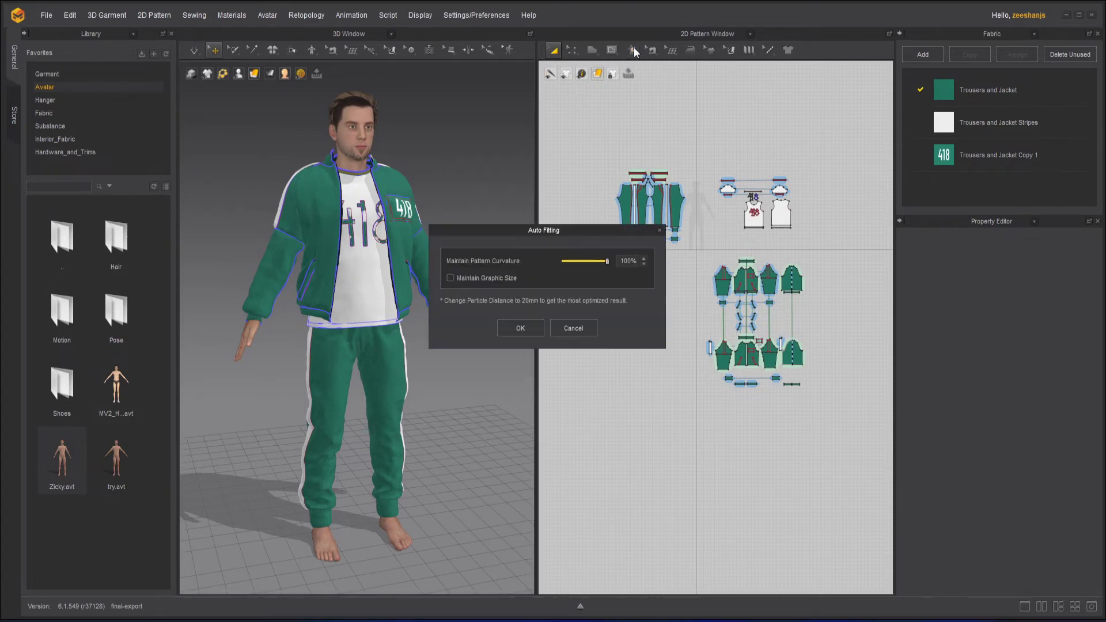
{"action": "left_click", "coordinate": [536, 328]}
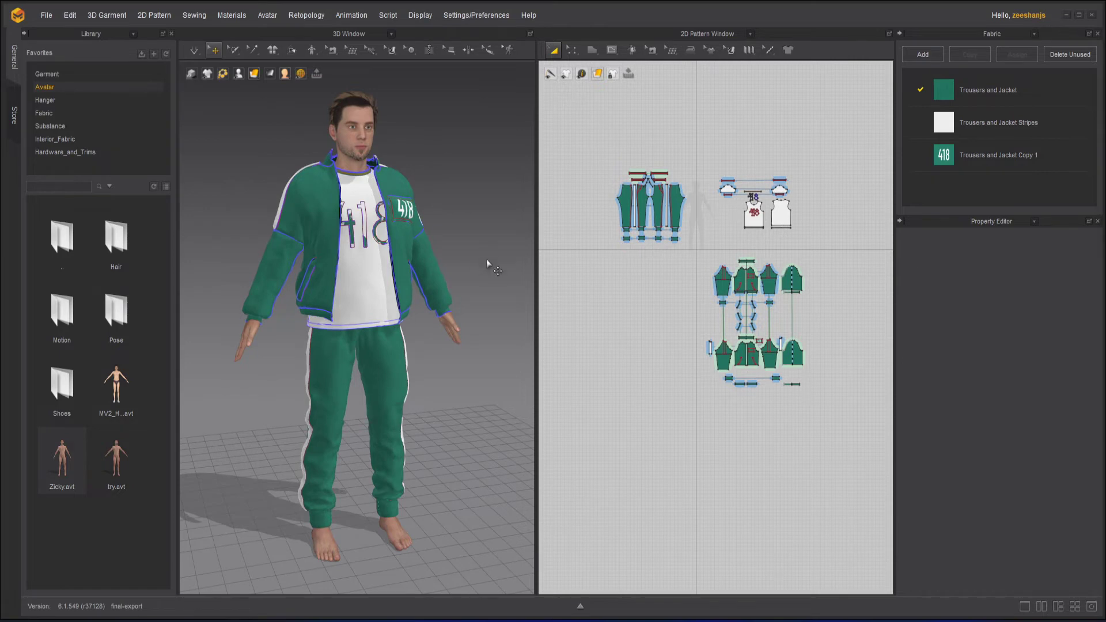
{"action": "right_click_drag", "start_coordinate": [448, 343], "coordinate": [463, 350]}
{"action": "scroll", "coordinate": [463, 350], "scroll_direction": "up", "scroll_amount": 5}
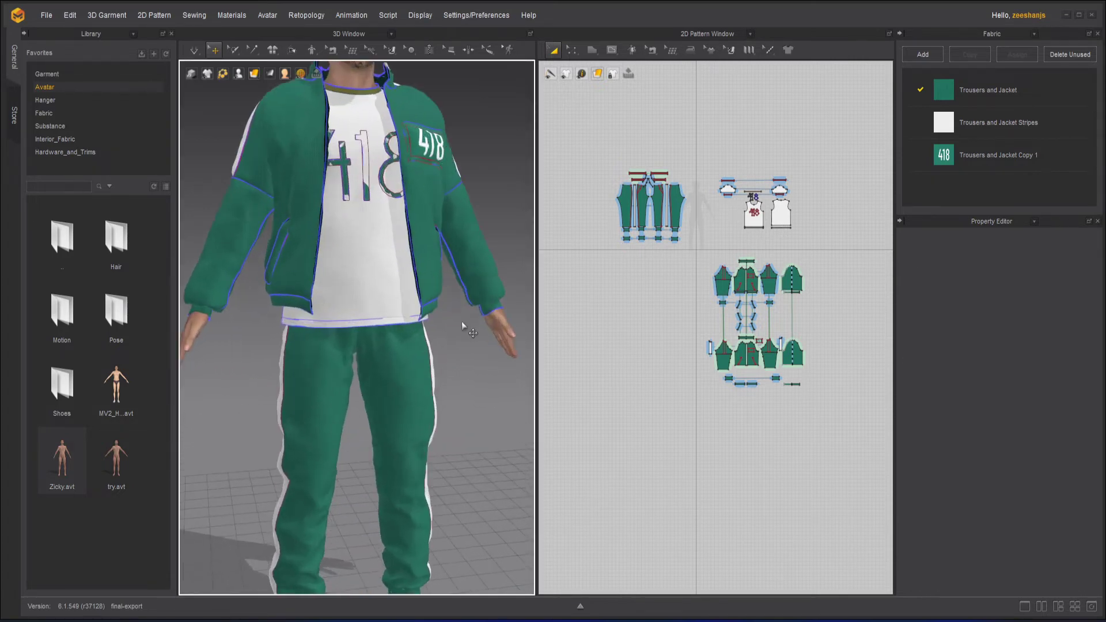
{"action": "scroll", "coordinate": [469, 310], "scroll_direction": "down", "scroll_amount": 4}
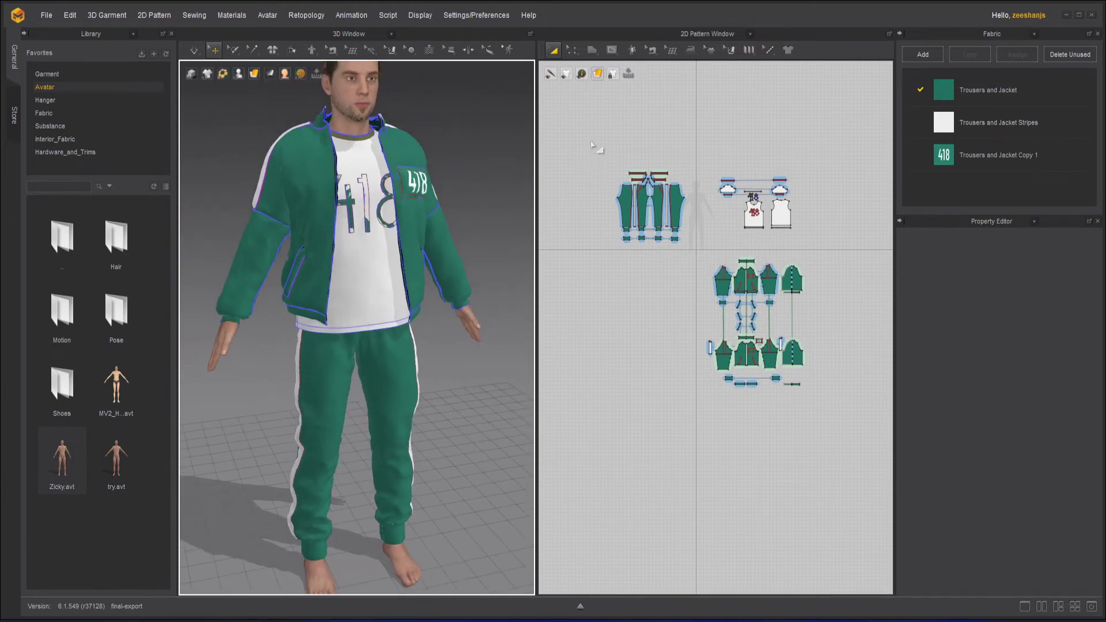
{"action": "left_click_drag", "start_coordinate": [590, 140], "coordinate": [851, 424]}
Step: Change the selected pieces' Particle Distance from 20 to 5 mm, then deselect
{"action": "left_click", "coordinate": [1010, 437]}
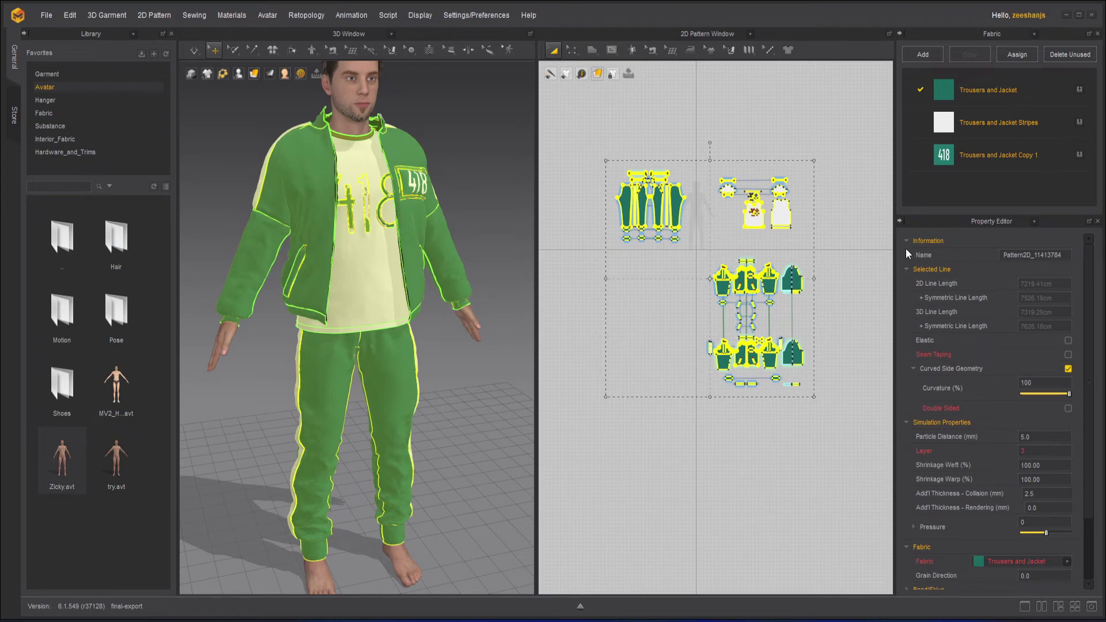
{"action": "left_click", "coordinate": [855, 262]}
Step: Select the 4, 1 and 8 print shapes on the T-shirt and nudge the 1 slightly down
{"action": "scroll", "coordinate": [372, 155], "scroll_direction": "up", "scroll_amount": 10}
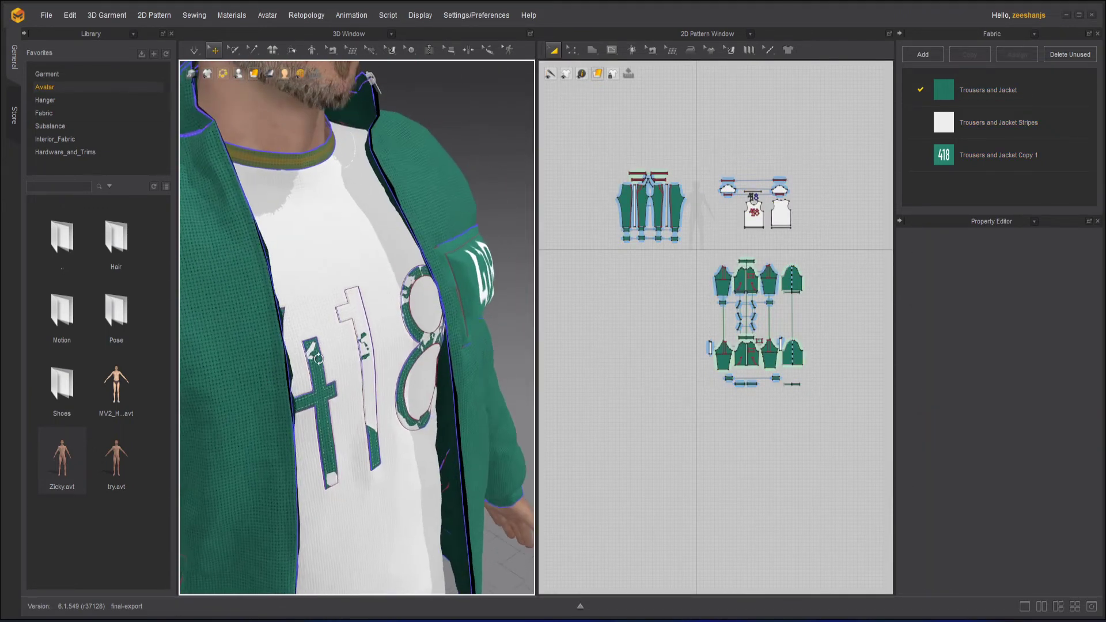
{"action": "left_click", "coordinate": [334, 410]}
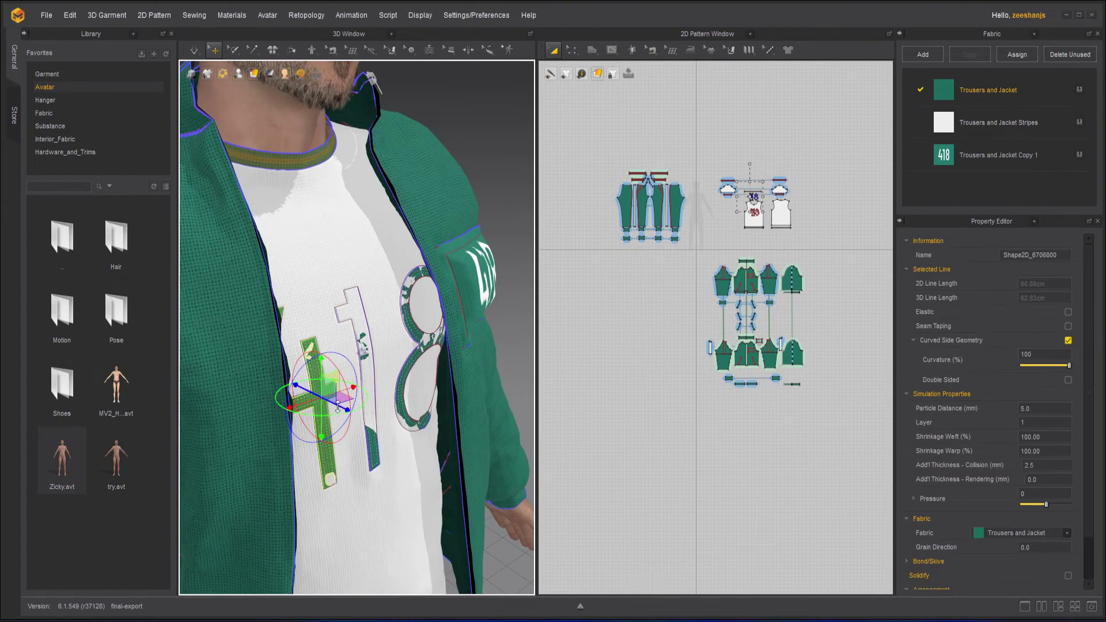
{"action": "left_click", "coordinate": [383, 450]}
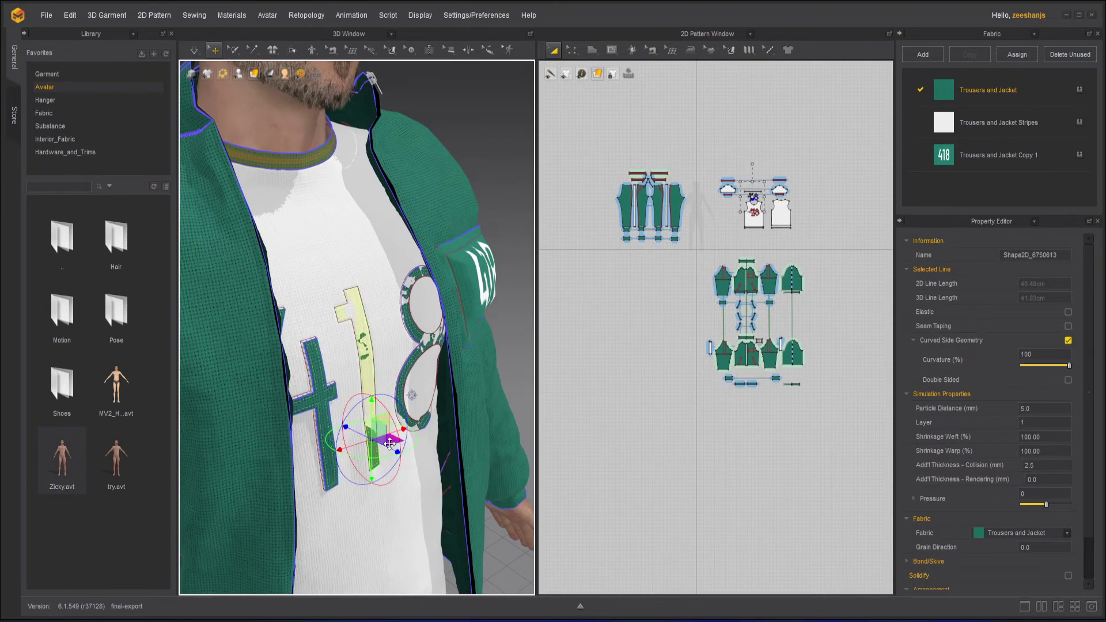
{"action": "left_click_drag", "start_coordinate": [389, 442], "coordinate": [389, 448]}
{"action": "left_click", "coordinate": [406, 362]}
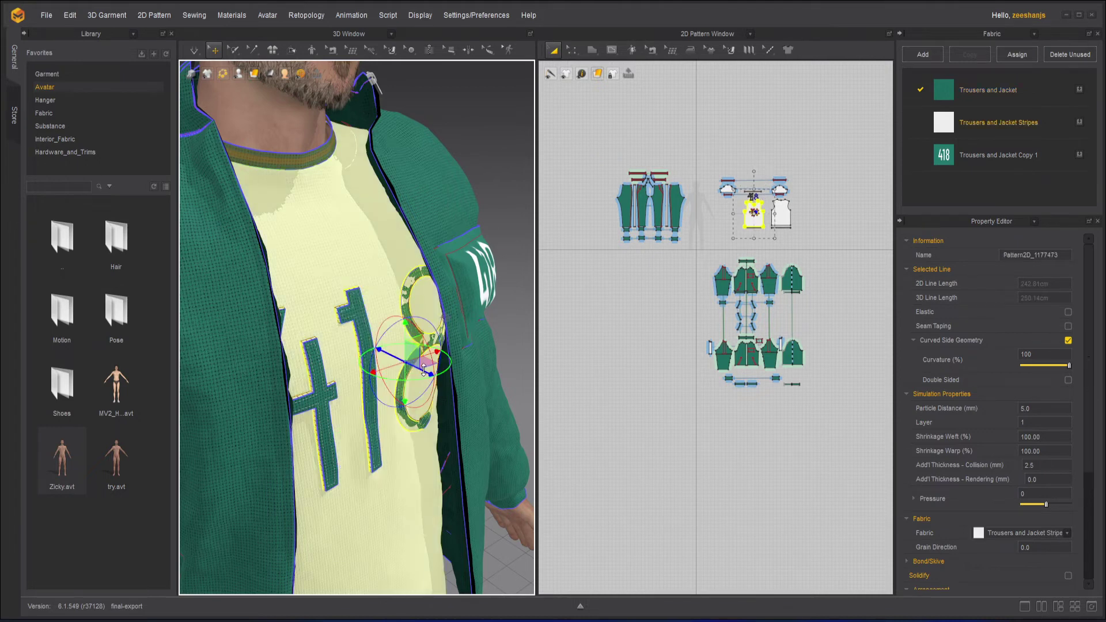
{"action": "left_click", "coordinate": [422, 379]}
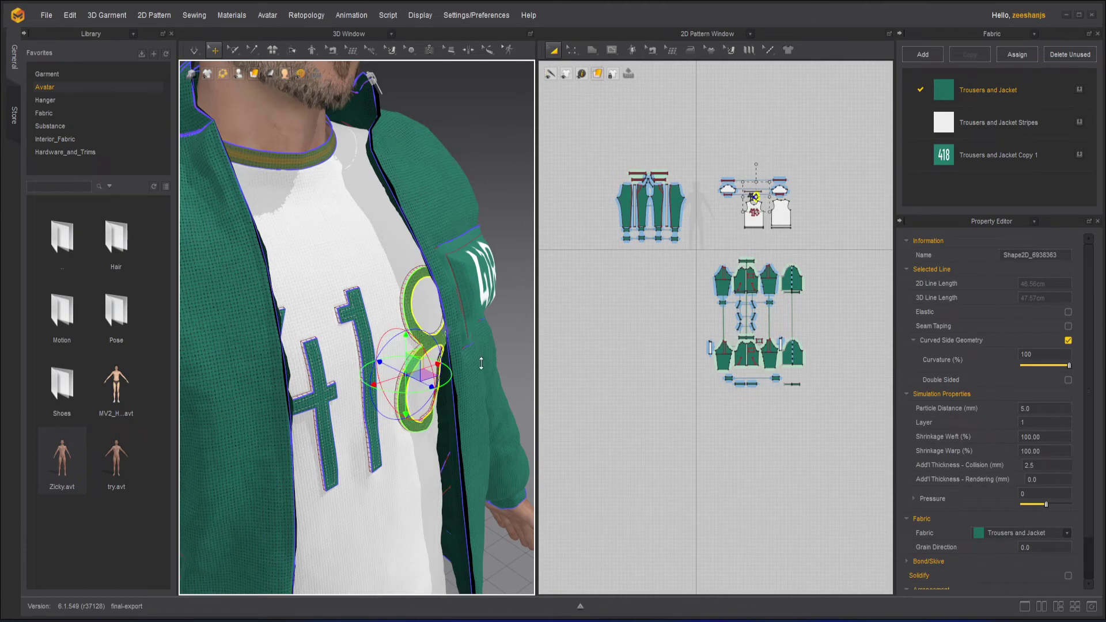
{"action": "left_click", "coordinate": [466, 345]}
{"action": "scroll", "coordinate": [467, 344], "scroll_direction": "down", "scroll_amount": 5}
{"action": "right_click_drag", "start_coordinate": [466, 344], "coordinate": [425, 374]}
Step: With Edit Pattern, drag the jacket sleeve's 28.32 cm bottom edge inward to narrow the cuff
{"action": "scroll", "coordinate": [662, 296], "scroll_direction": "up", "scroll_amount": 5}
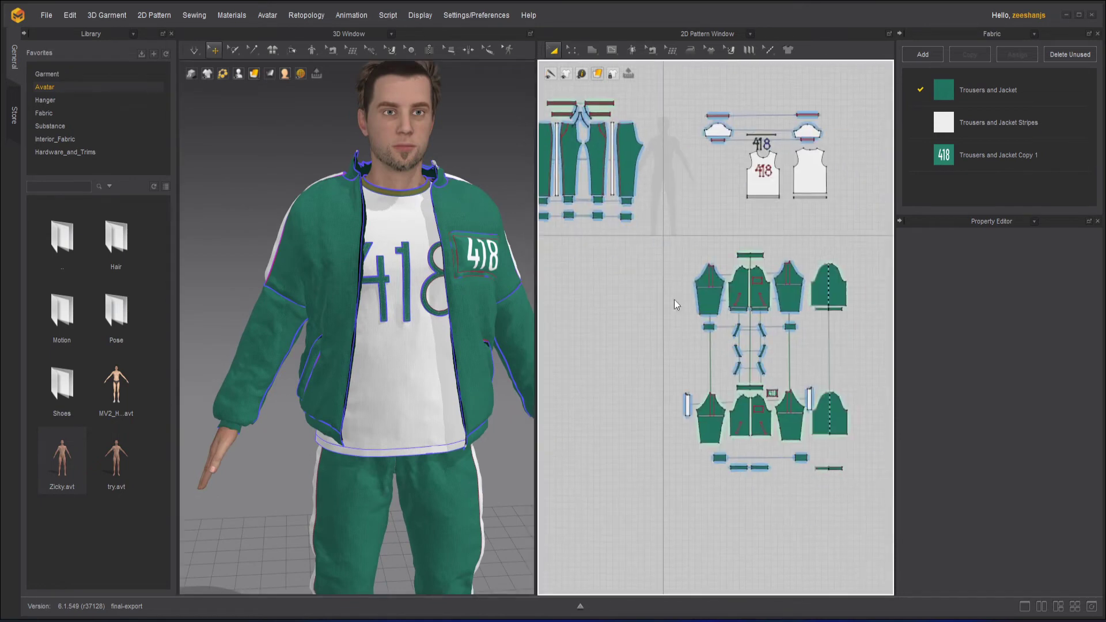
{"action": "scroll", "coordinate": [651, 294], "scroll_direction": "up", "scroll_amount": 4}
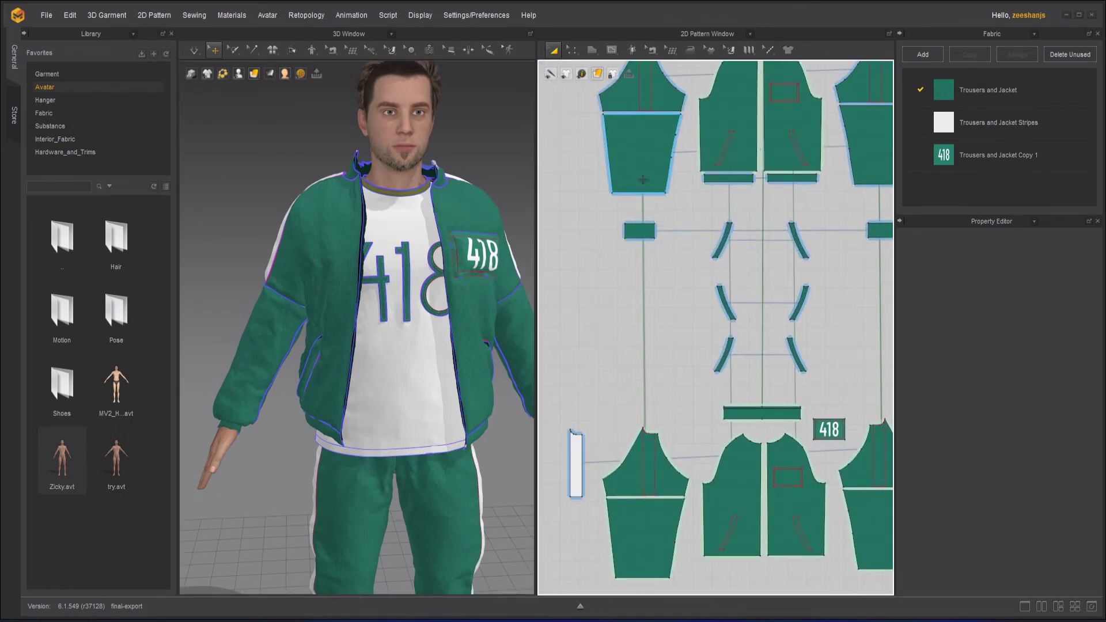
{"action": "left_click", "coordinate": [572, 49]}
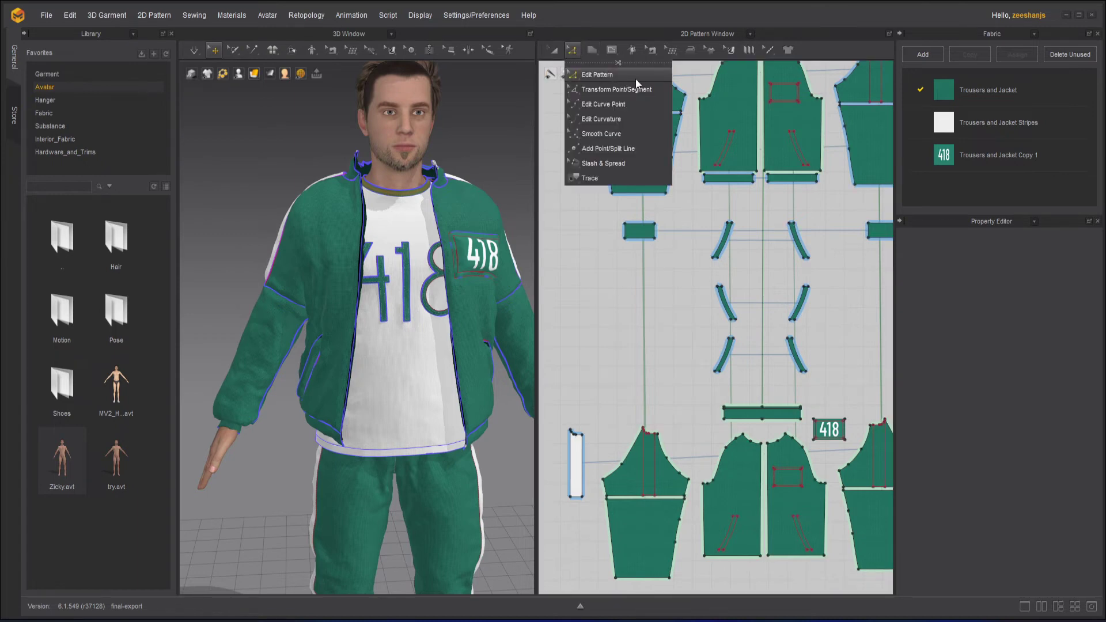
{"action": "left_click", "coordinate": [637, 194]}
{"action": "scroll", "coordinate": [790, 213], "scroll_direction": "down", "scroll_amount": 3}
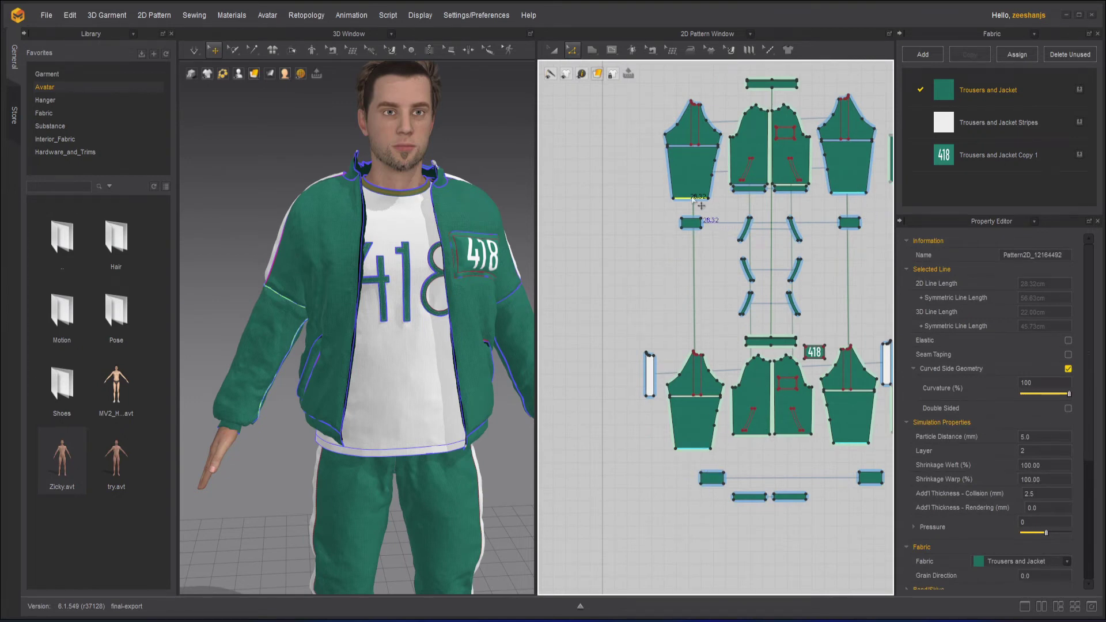
{"action": "left_click_drag", "start_coordinate": [693, 192], "coordinate": [694, 190]}
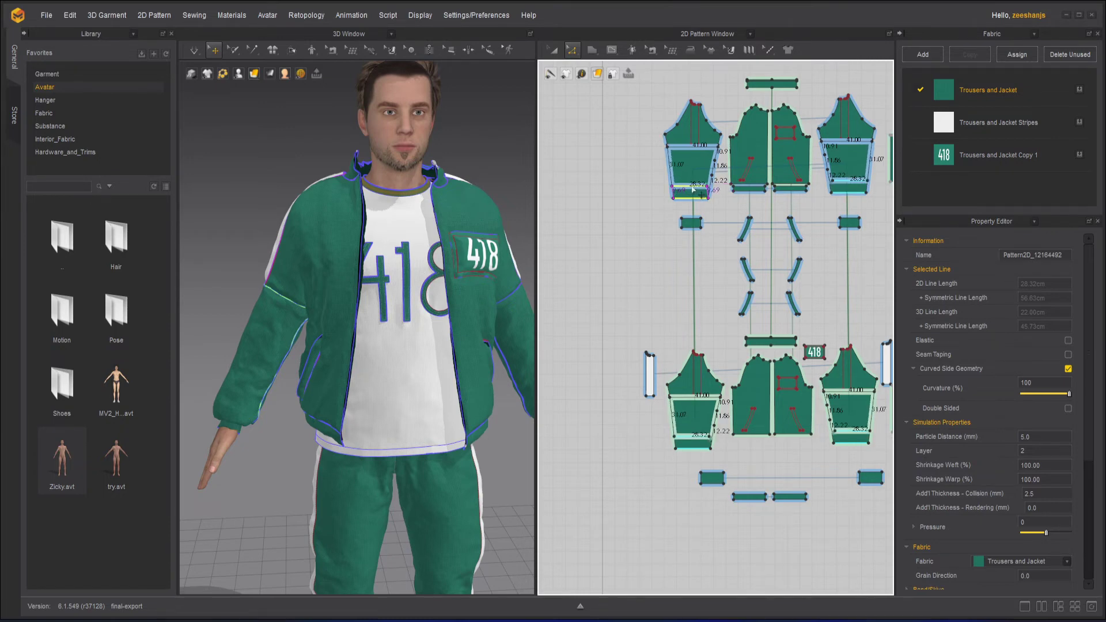
{"action": "left_click_drag", "start_coordinate": [693, 191], "coordinate": [693, 190]}
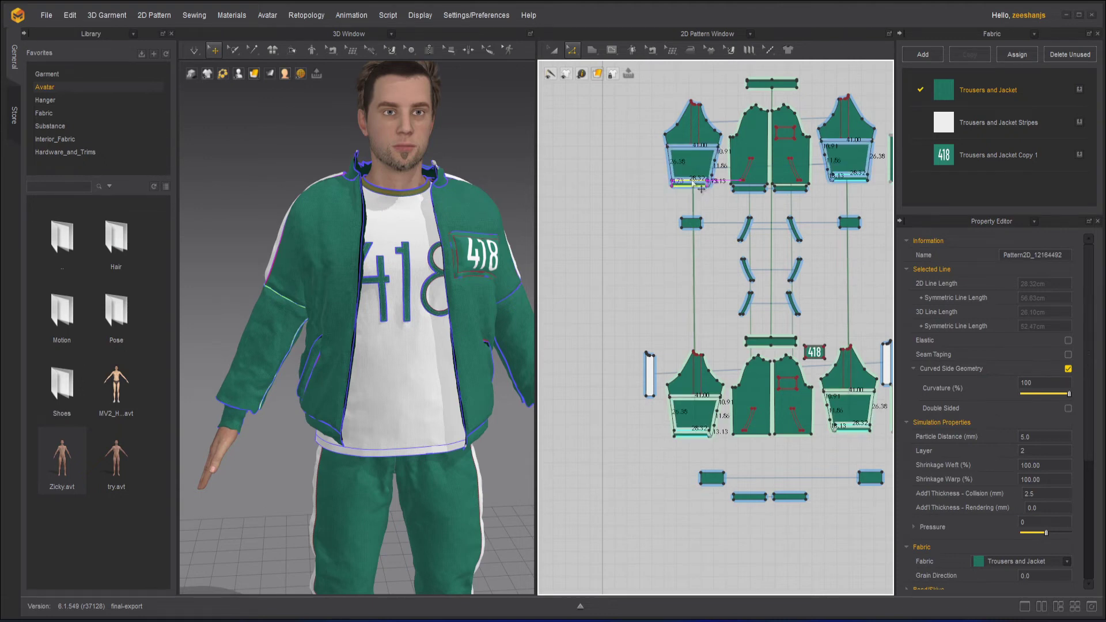
{"action": "left_click", "coordinate": [700, 186]}
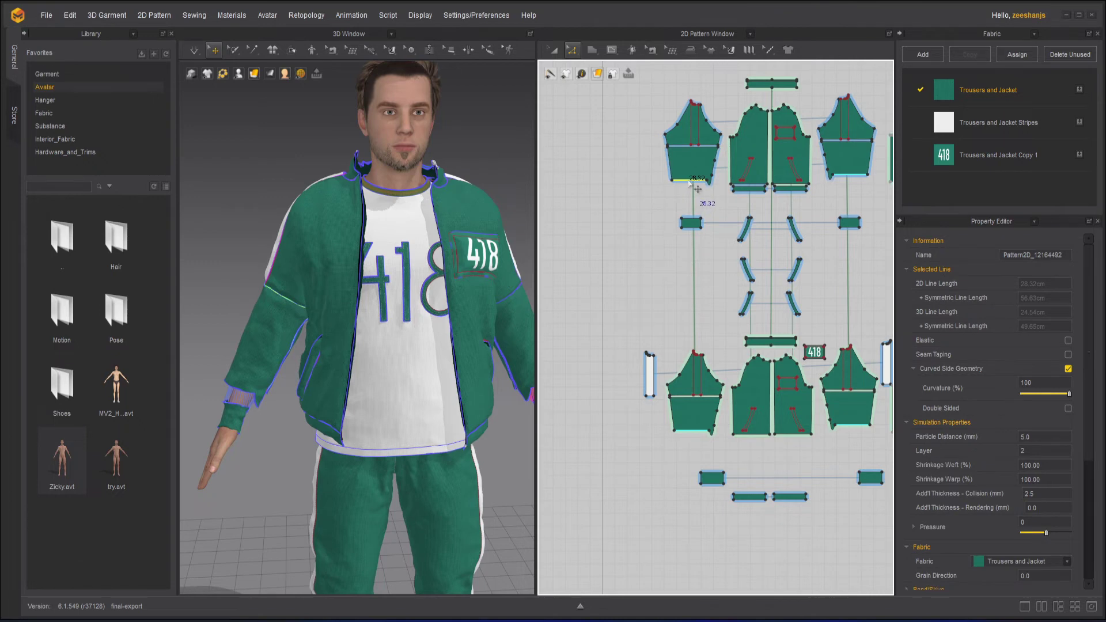
{"action": "scroll", "coordinate": [688, 187], "scroll_direction": "up", "scroll_amount": 4}
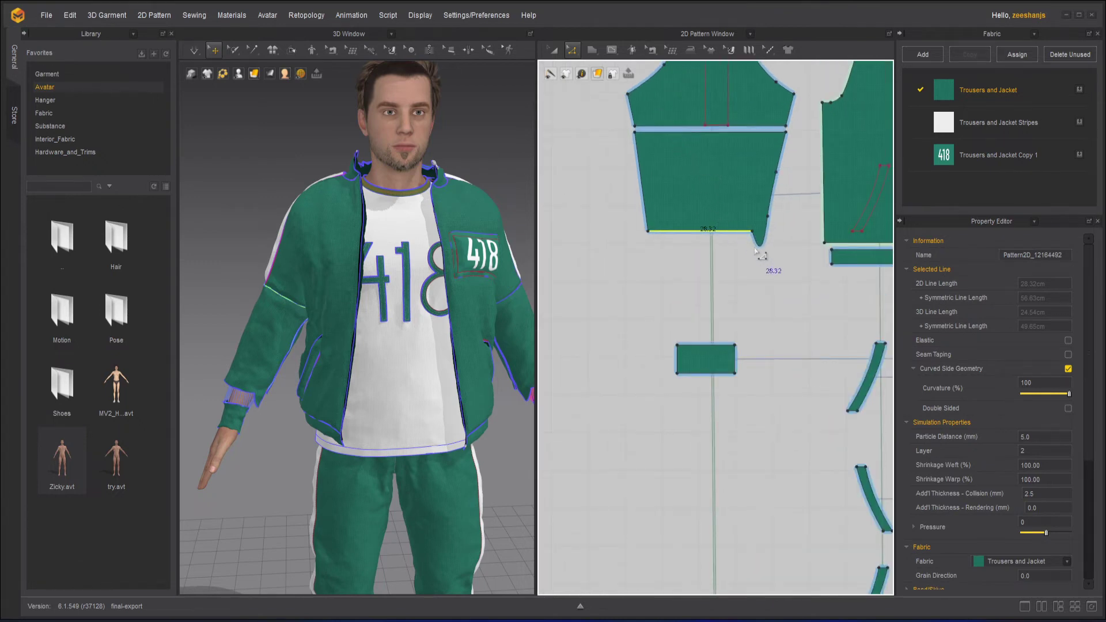
Step: Select the curved dart segment at the sleeve corner, drag its end, then undo the change
{"action": "left_click", "coordinate": [771, 269]}
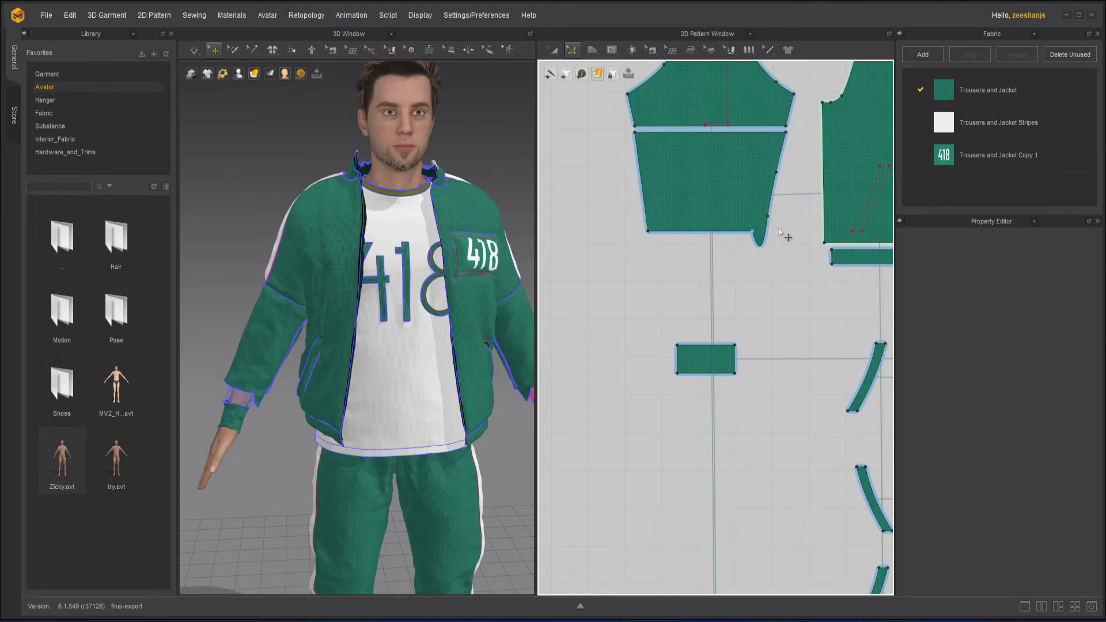
{"action": "left_click", "coordinate": [766, 217]}
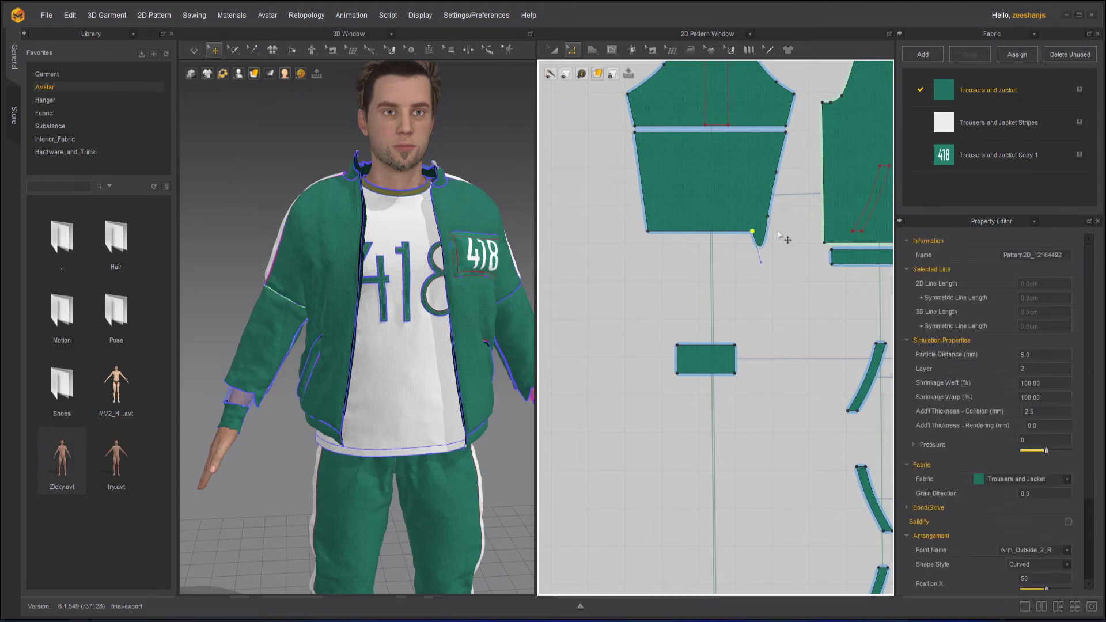
{"action": "scroll", "coordinate": [779, 231], "scroll_direction": "down", "scroll_amount": 3}
{"action": "scroll", "coordinate": [782, 235], "scroll_direction": "down", "scroll_amount": 2}
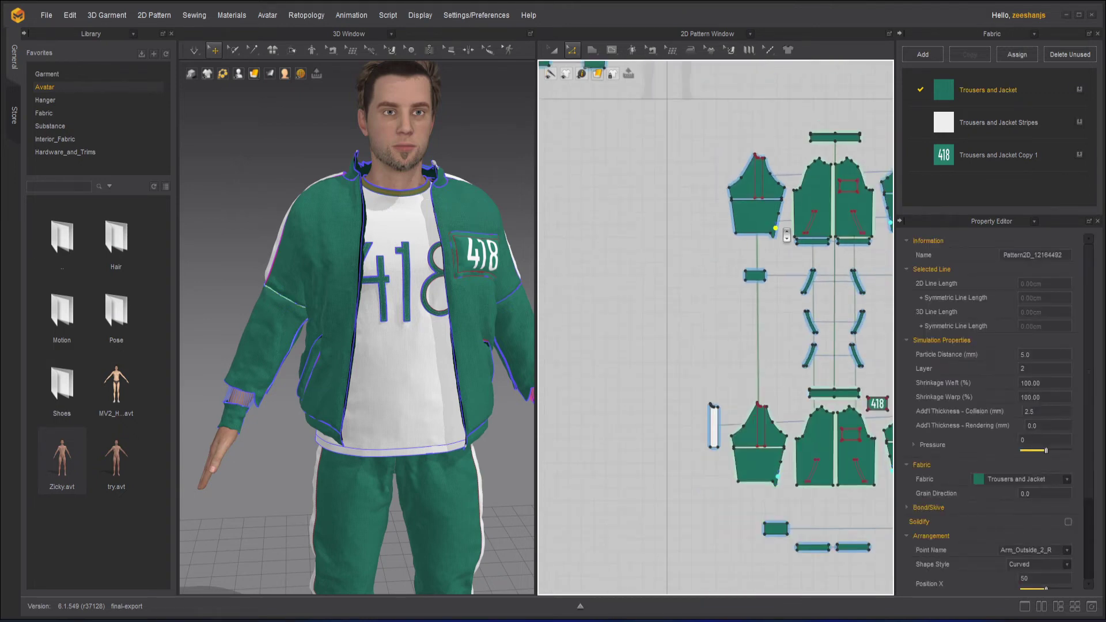
{"action": "scroll", "coordinate": [783, 235], "scroll_direction": "up", "scroll_amount": 6}
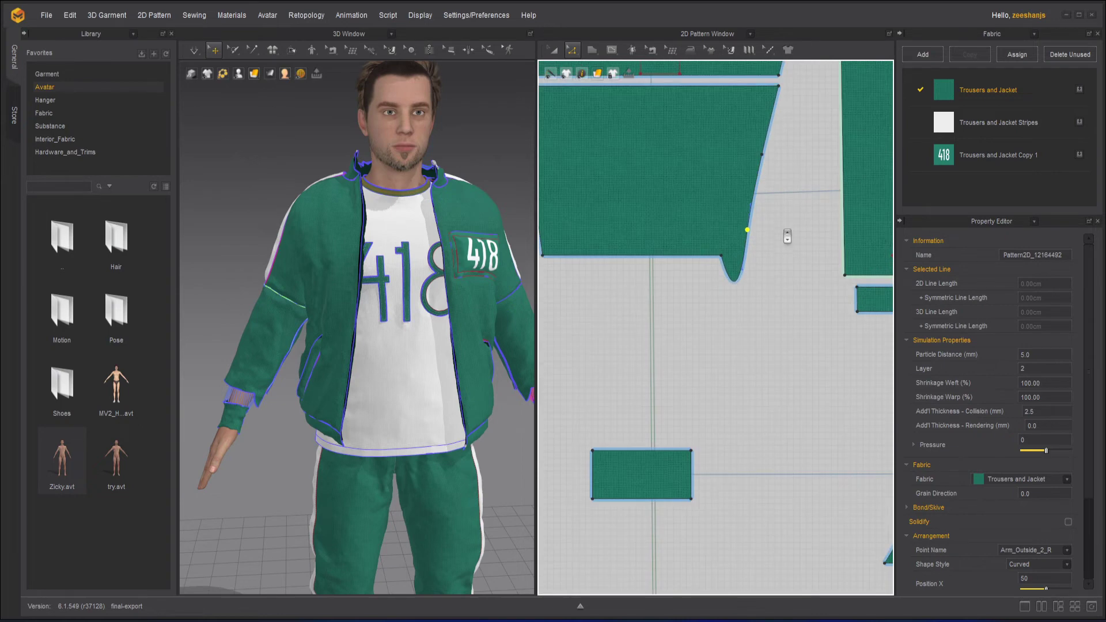
{"action": "left_click", "coordinate": [740, 314]}
{"action": "left_click_drag", "start_coordinate": [752, 276], "coordinate": [753, 259]}
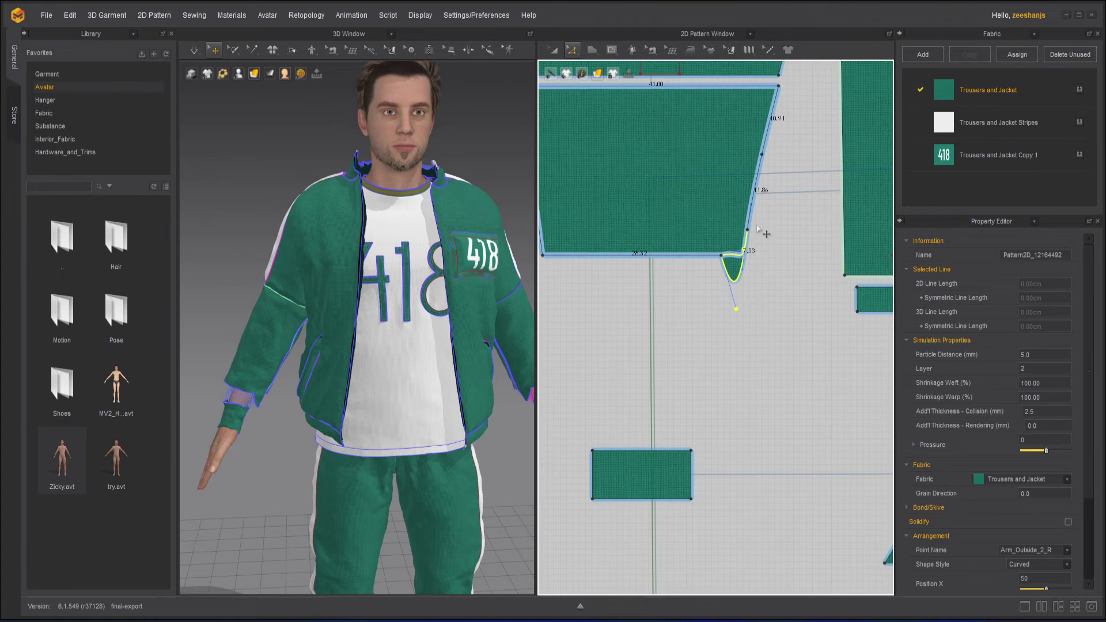
{"action": "key", "text": "ctrl+z"}
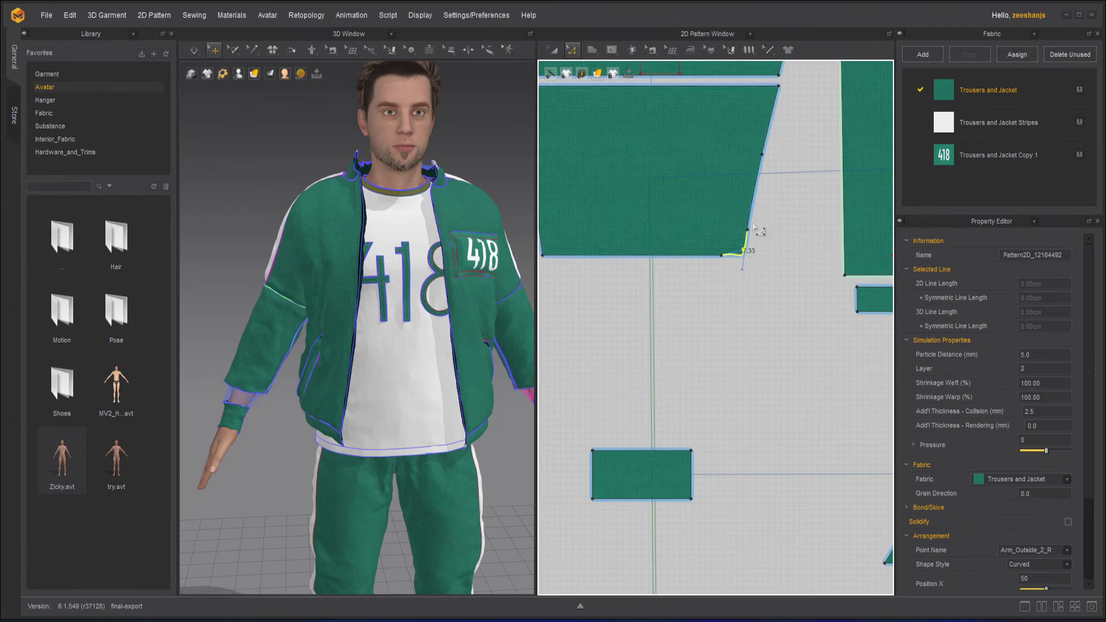
{"action": "scroll", "coordinate": [760, 228], "scroll_direction": "up", "scroll_amount": 3}
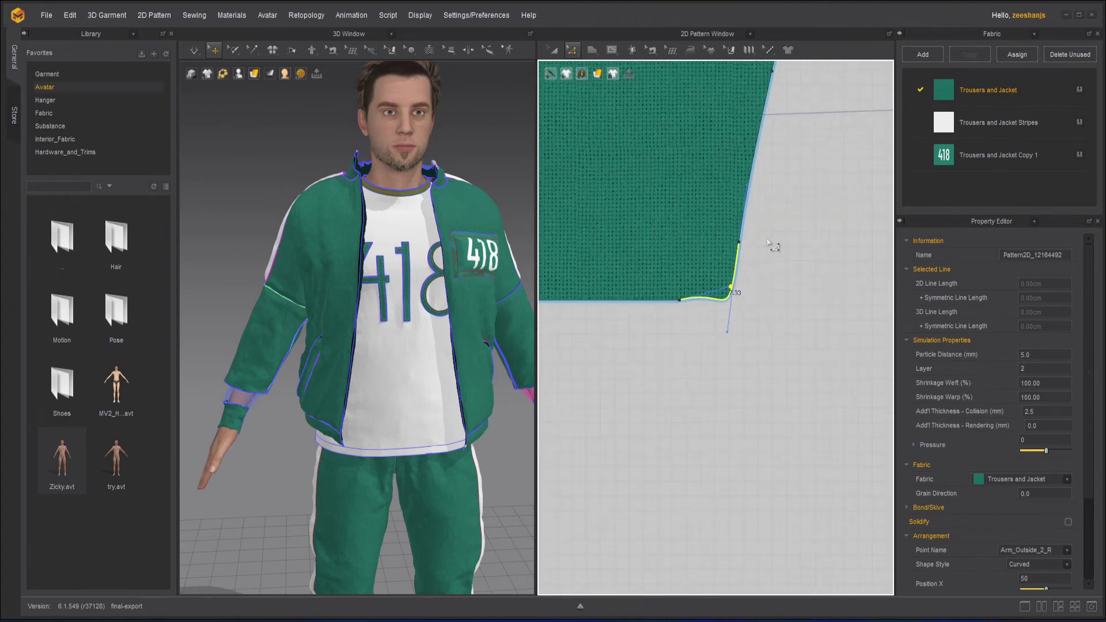
{"action": "left_click", "coordinate": [772, 245]}
Step: Bend the sleeve's lower corner into a gentle rounded curve using its curvature handles
{"action": "left_click", "coordinate": [746, 257]}
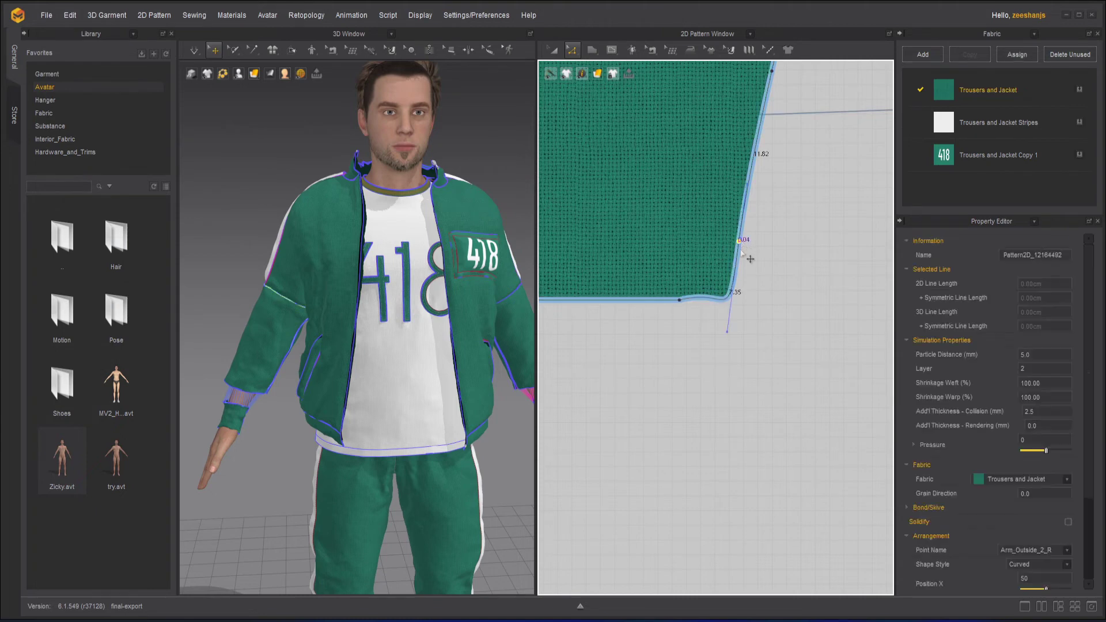
{"action": "left_click", "coordinate": [728, 332]}
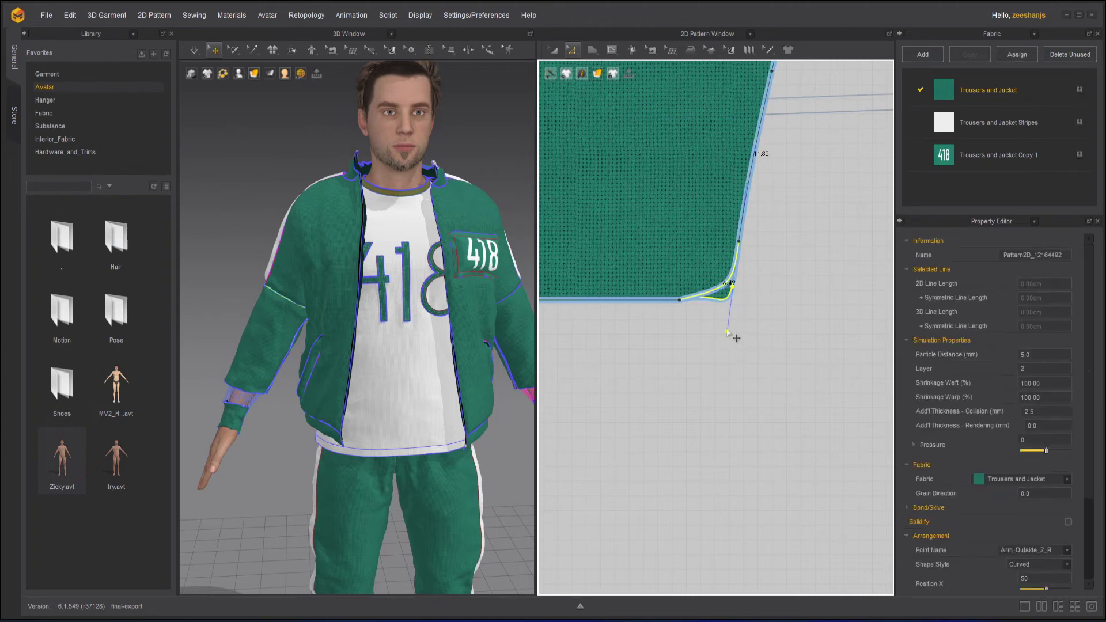
{"action": "left_click", "coordinate": [729, 339]}
{"action": "left_click", "coordinate": [748, 248]}
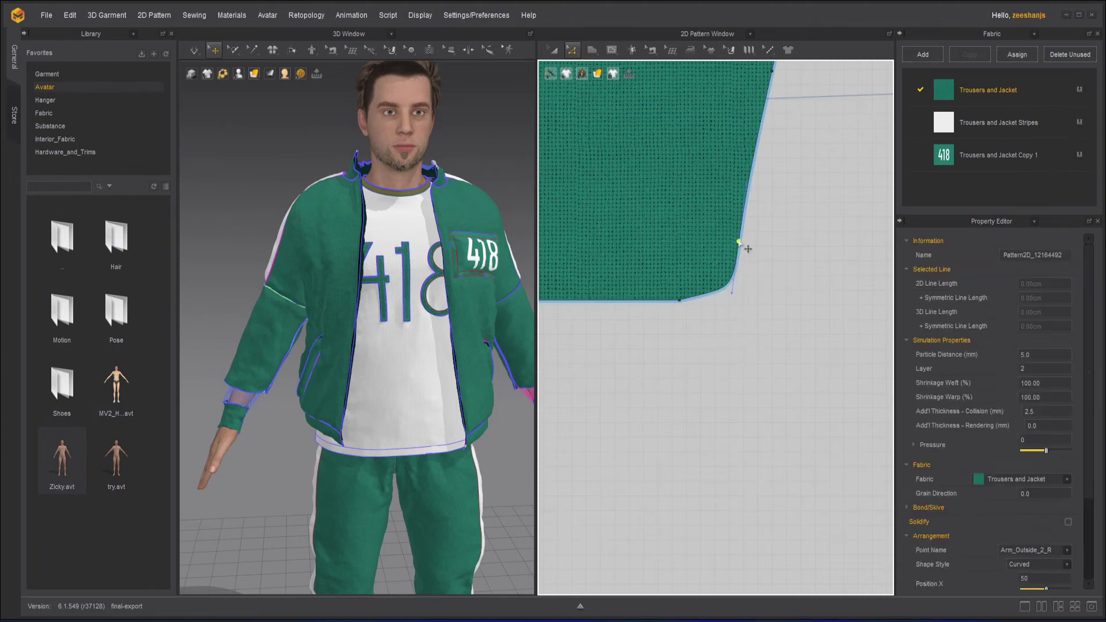
{"action": "left_click_drag", "start_coordinate": [731, 293], "coordinate": [730, 332]}
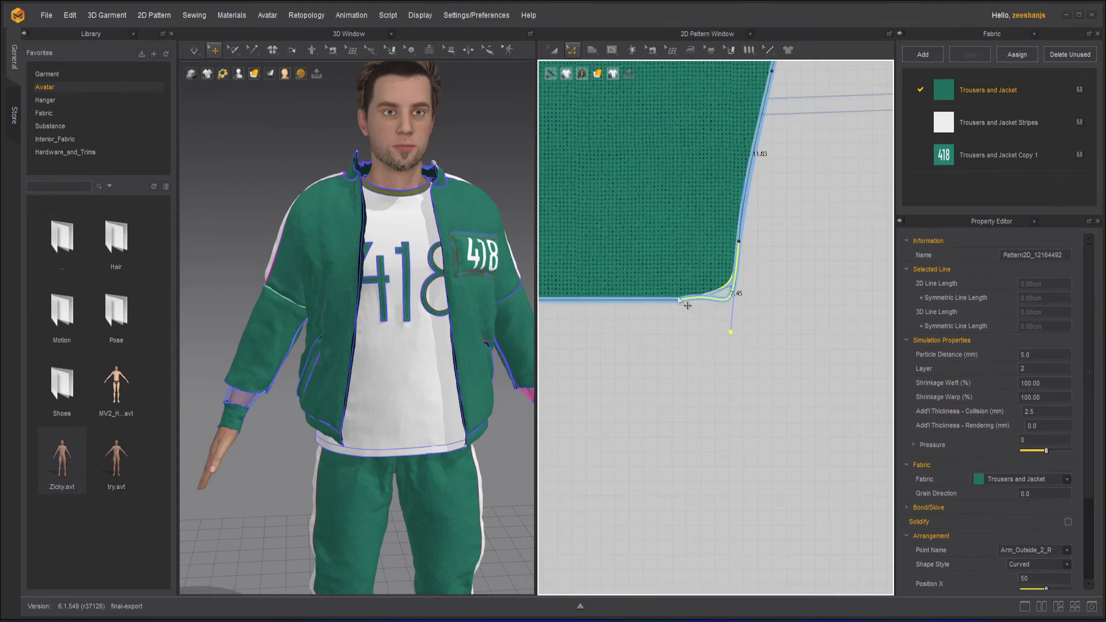
{"action": "left_click", "coordinate": [680, 300]}
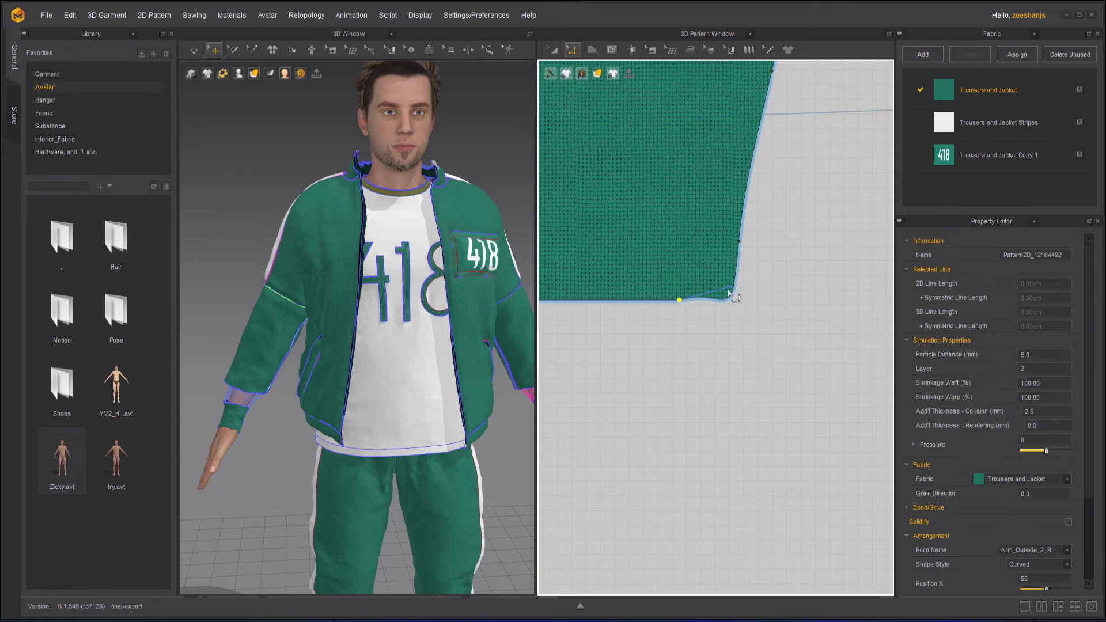
{"action": "left_click_drag", "start_coordinate": [730, 288], "coordinate": [731, 301]}
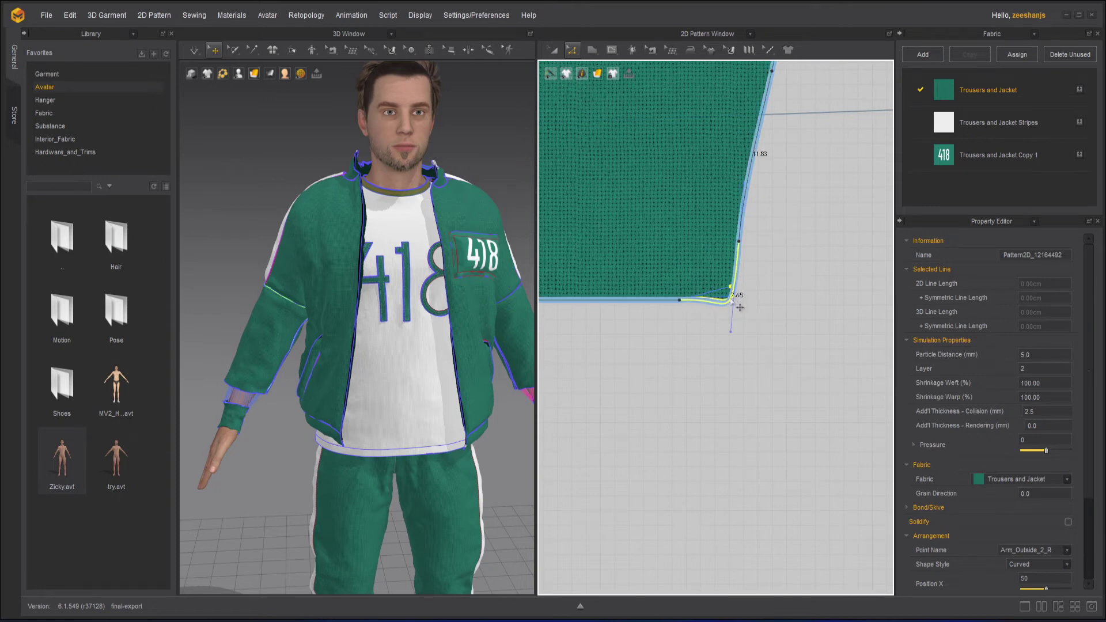
{"action": "left_click", "coordinate": [731, 334]}
{"action": "left_click", "coordinate": [740, 241]}
{"action": "left_click", "coordinate": [726, 329]}
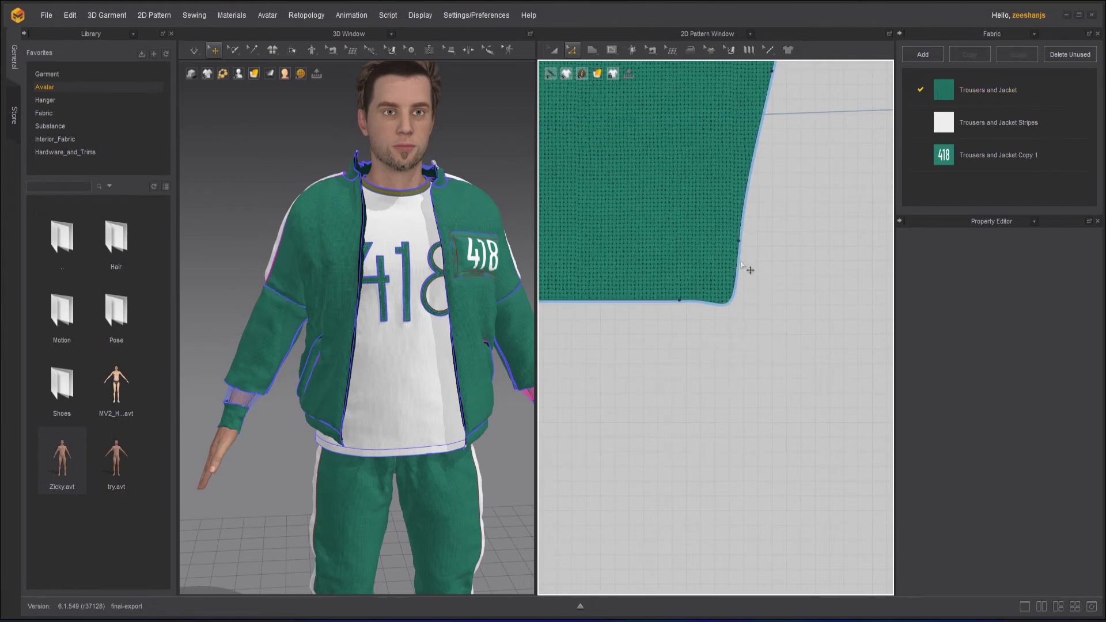
{"action": "left_click", "coordinate": [740, 242]}
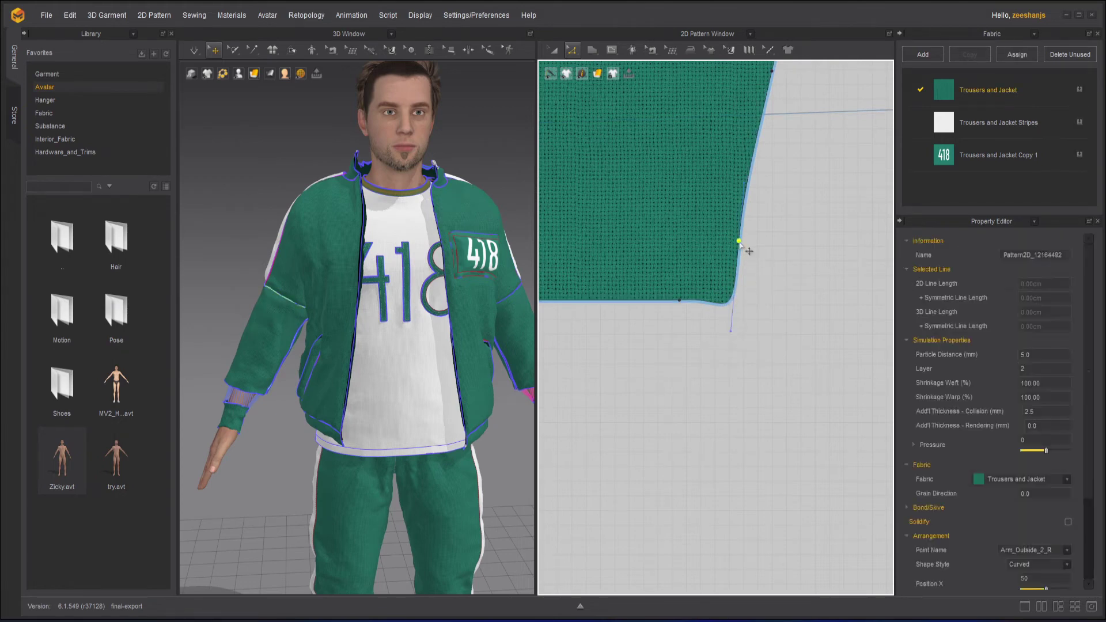
{"action": "left_click", "coordinate": [731, 332]}
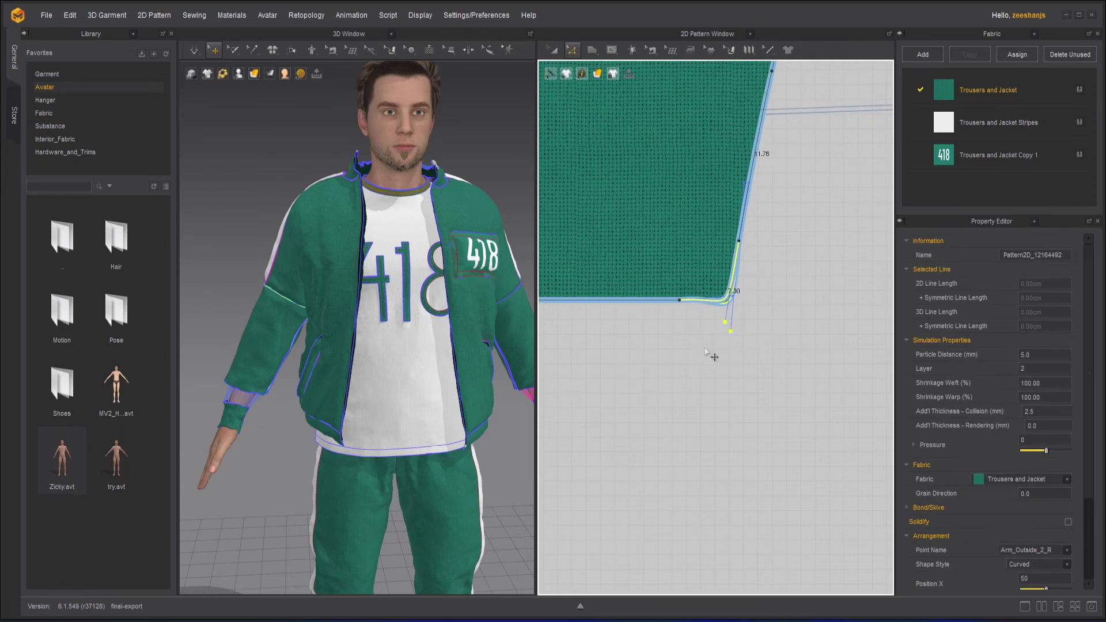
{"action": "left_click", "coordinate": [689, 356]}
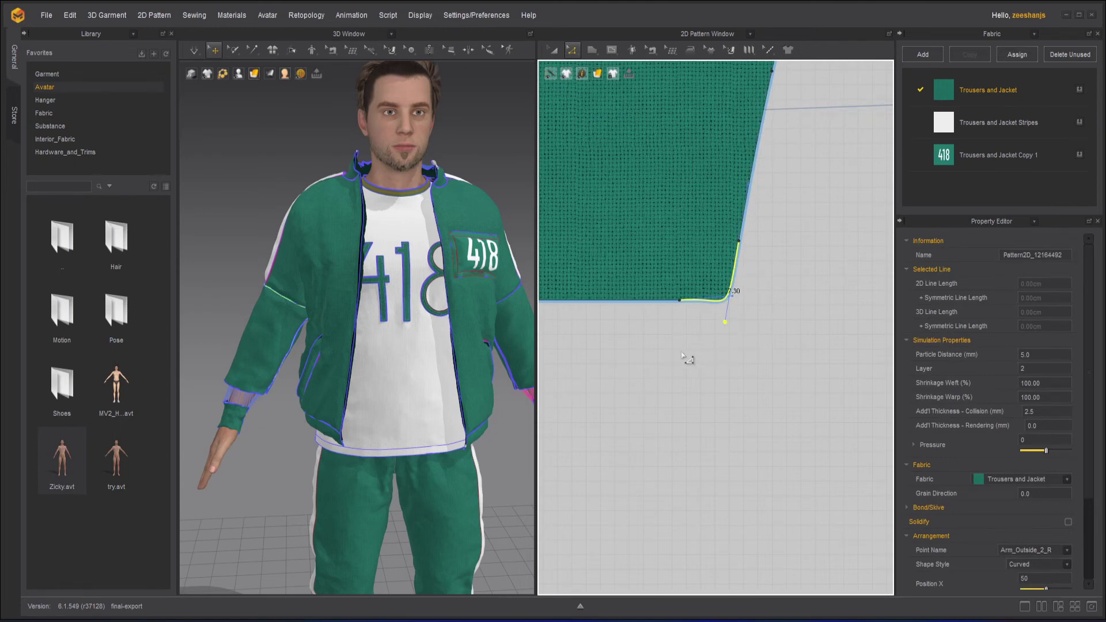
{"action": "left_click", "coordinate": [691, 356]}
{"action": "scroll", "coordinate": [693, 357], "scroll_direction": "down", "scroll_amount": 10}
{"action": "scroll", "coordinate": [694, 357], "scroll_direction": "up", "scroll_amount": 6}
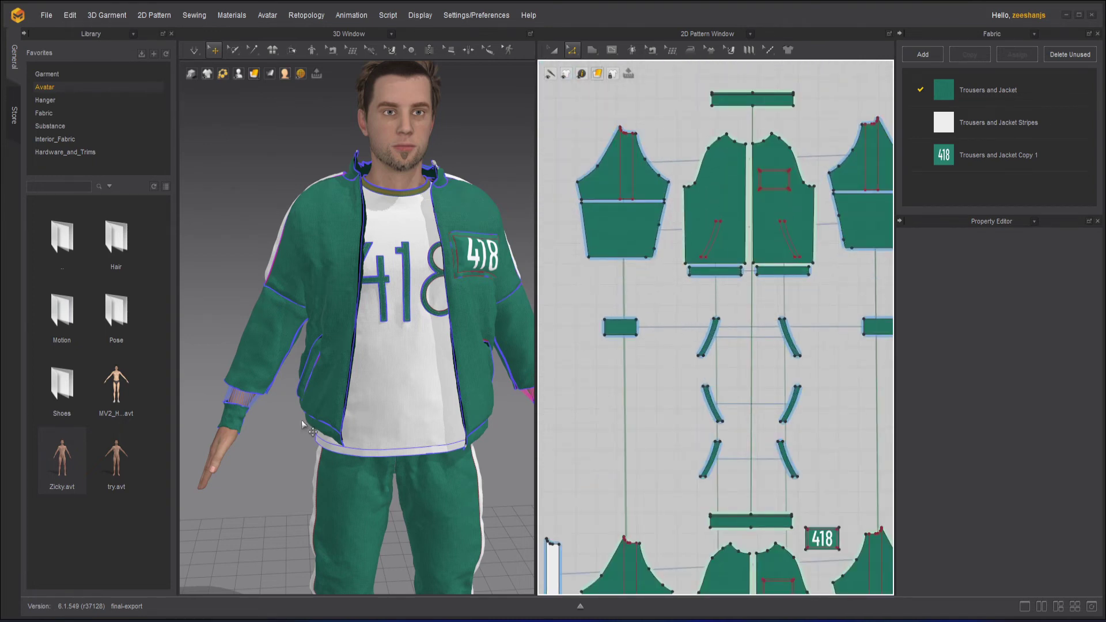
Step: Simulate the green tracksuit until it settles over the 418 shirt, then orbit to inspect the fit
{"action": "right_click_drag", "start_coordinate": [251, 461], "coordinate": [277, 449]}
{"action": "left_click", "coordinate": [191, 74]}
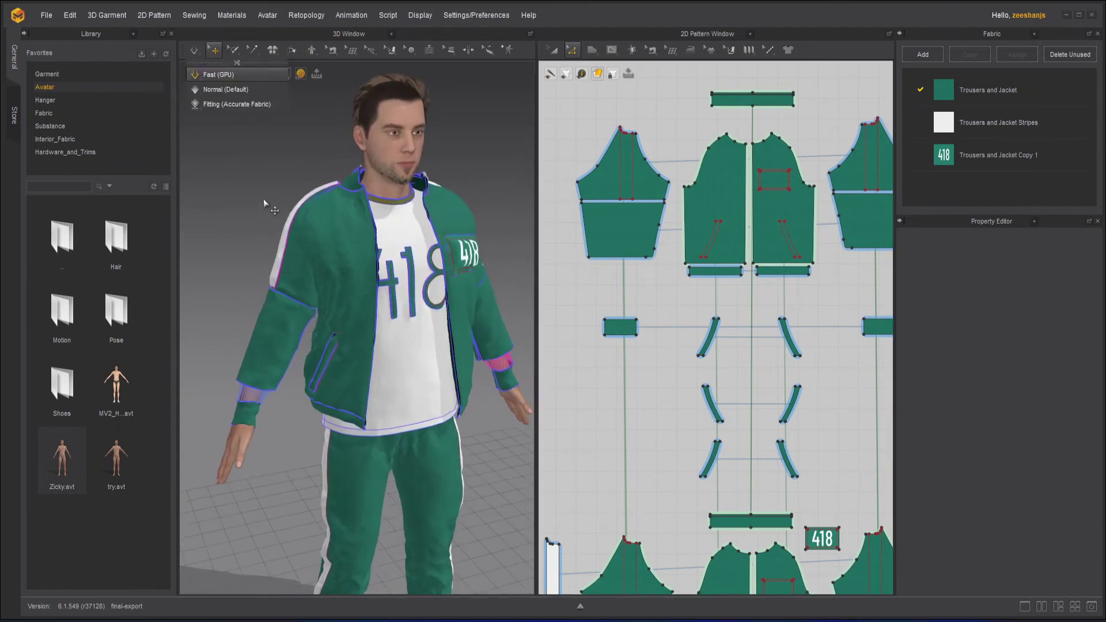
{"action": "left_click", "coordinate": [264, 202]}
{"action": "key", "text": "2"}
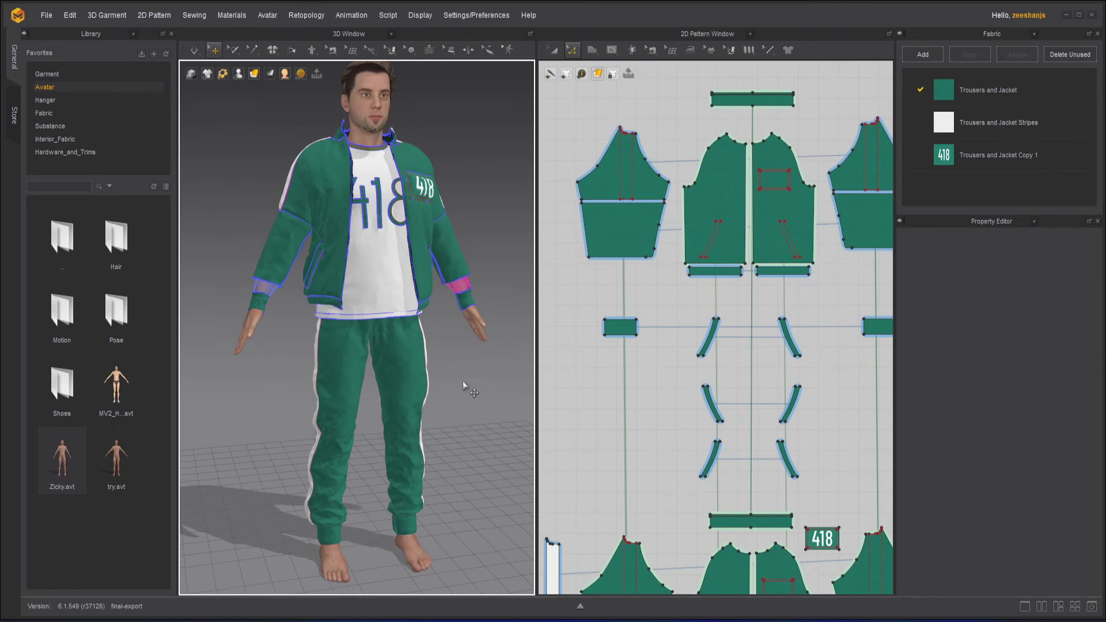
{"action": "key", "text": "space"}
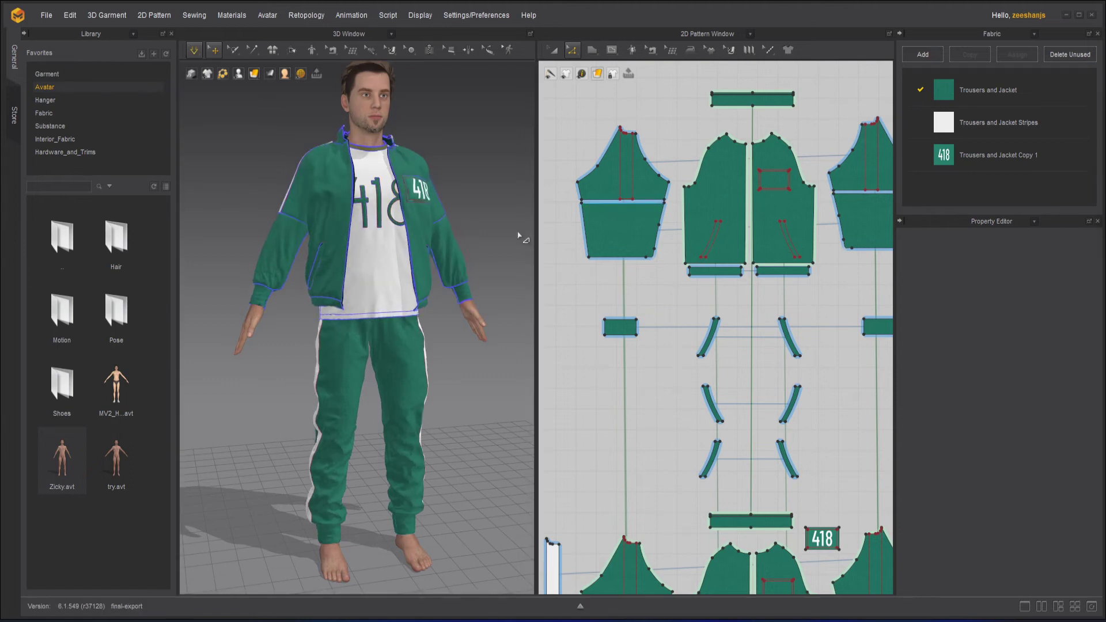
{"action": "key", "text": "space"}
{"action": "mouse_move", "coordinate": [480, 226]}
{"action": "right_mouse_down"}
{"action": "mouse_move", "coordinate": [460, 247]}
{"action": "mouse_move", "coordinate": [443, 247]}
{"action": "mouse_move", "coordinate": [484, 245]}
{"action": "right_mouse_up"}
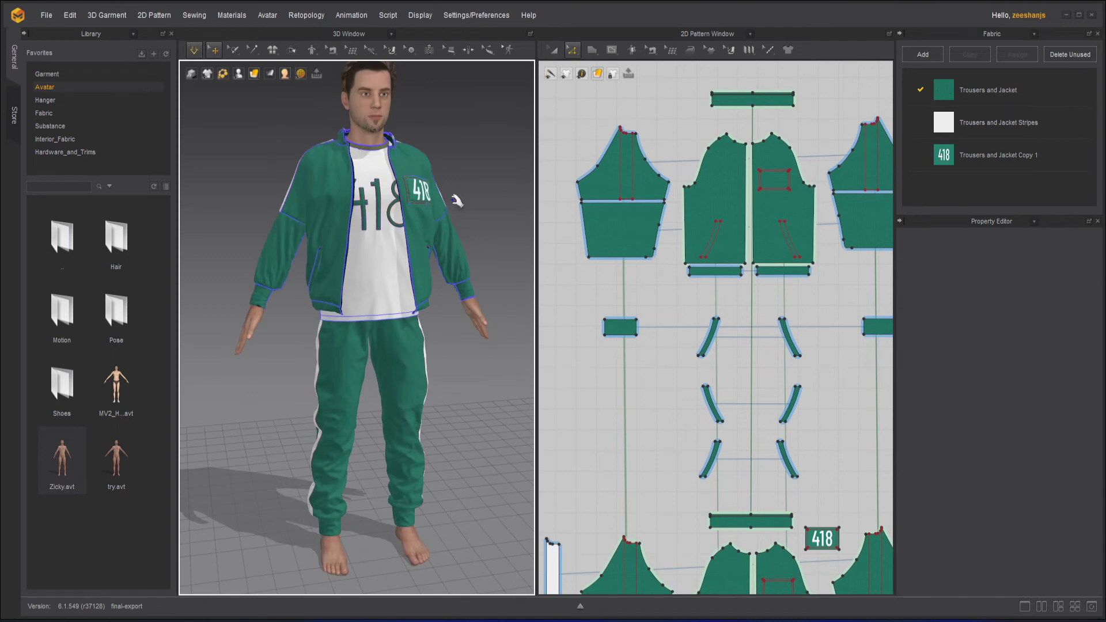
{"action": "scroll", "coordinate": [458, 198], "scroll_direction": "up", "scroll_amount": 5}
{"action": "right_click_drag", "start_coordinate": [385, 263], "coordinate": [467, 251]}
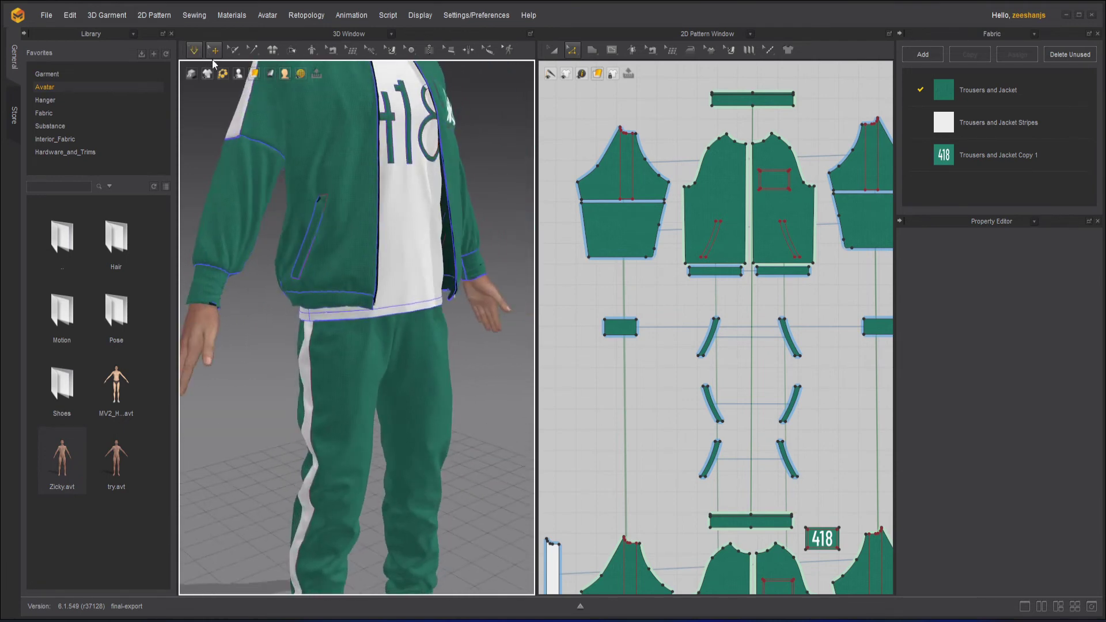
Step: Move the first jacket pocket piece down so it sits flat on the front panel
{"action": "left_click", "coordinate": [201, 52]}
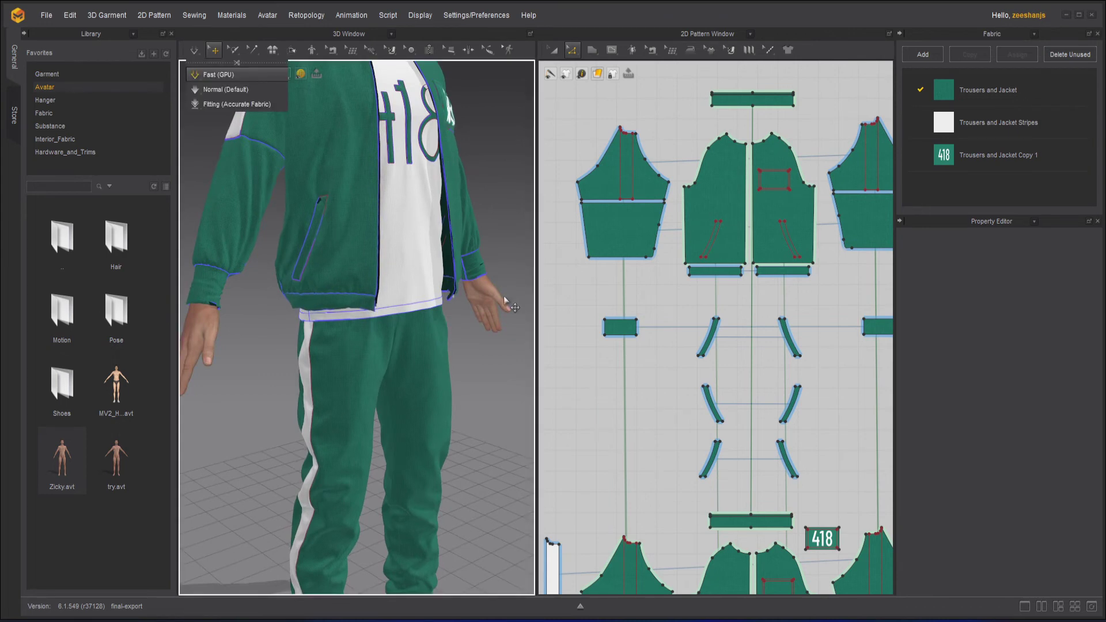
{"action": "left_click", "coordinate": [472, 311]}
{"action": "right_click_drag", "start_coordinate": [348, 251], "coordinate": [353, 271]}
{"action": "scroll", "coordinate": [353, 270], "scroll_direction": "up", "scroll_amount": 5}
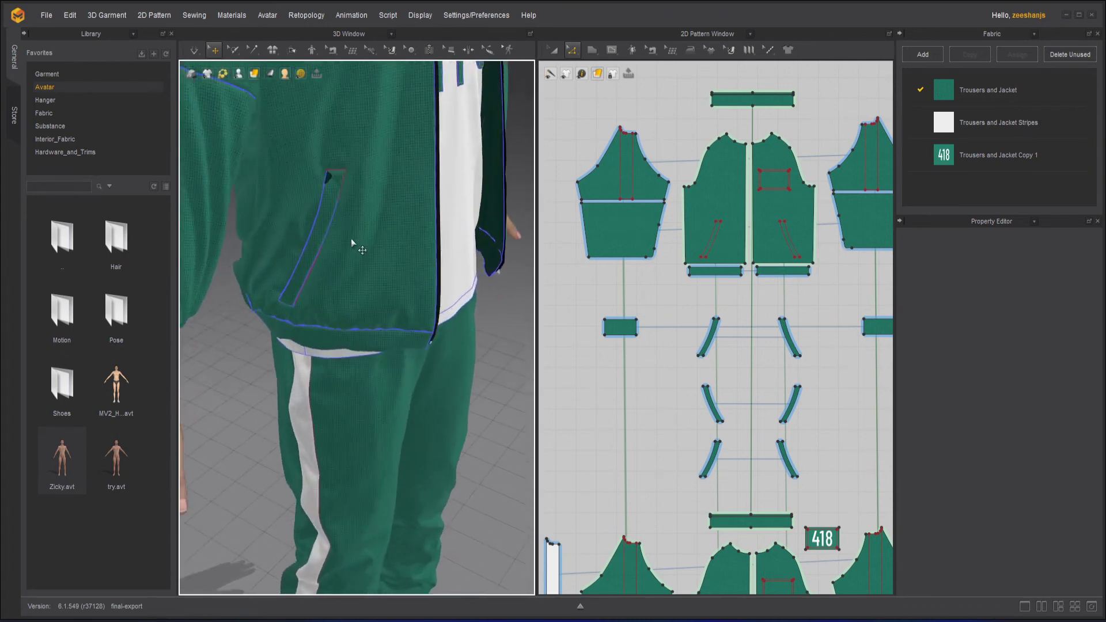
{"action": "left_click", "coordinate": [323, 177]}
{"action": "right_click_drag", "start_coordinate": [333, 227], "coordinate": [347, 270]}
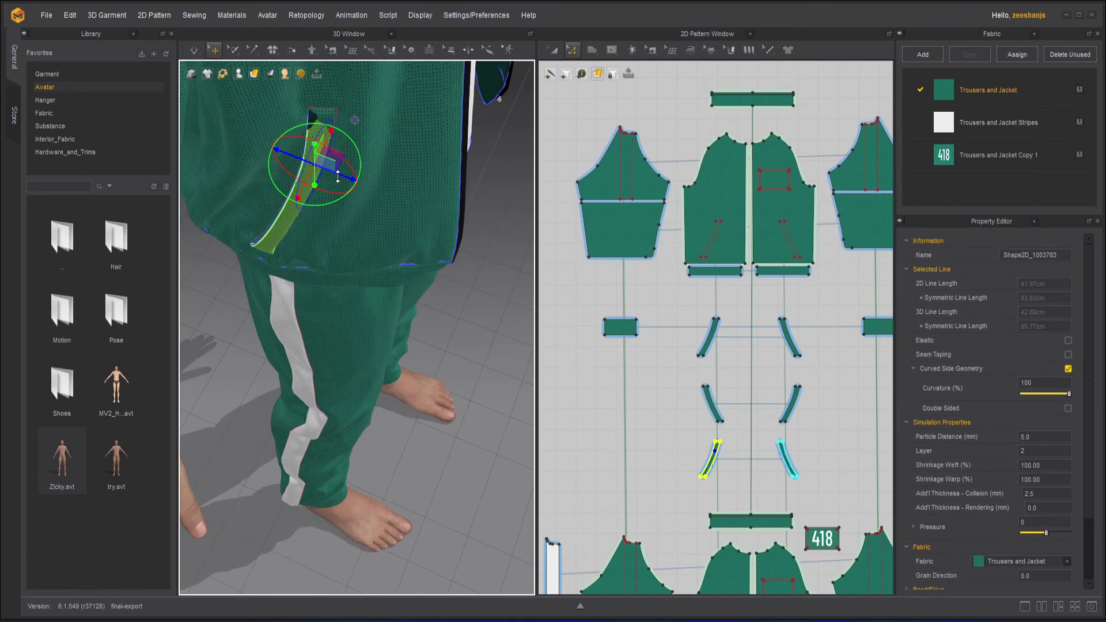
{"action": "mouse_move", "coordinate": [339, 176]}
{"action": "left_mouse_down"}
{"action": "mouse_move", "coordinate": [355, 196]}
{"action": "mouse_move", "coordinate": [345, 195]}
{"action": "left_mouse_up"}
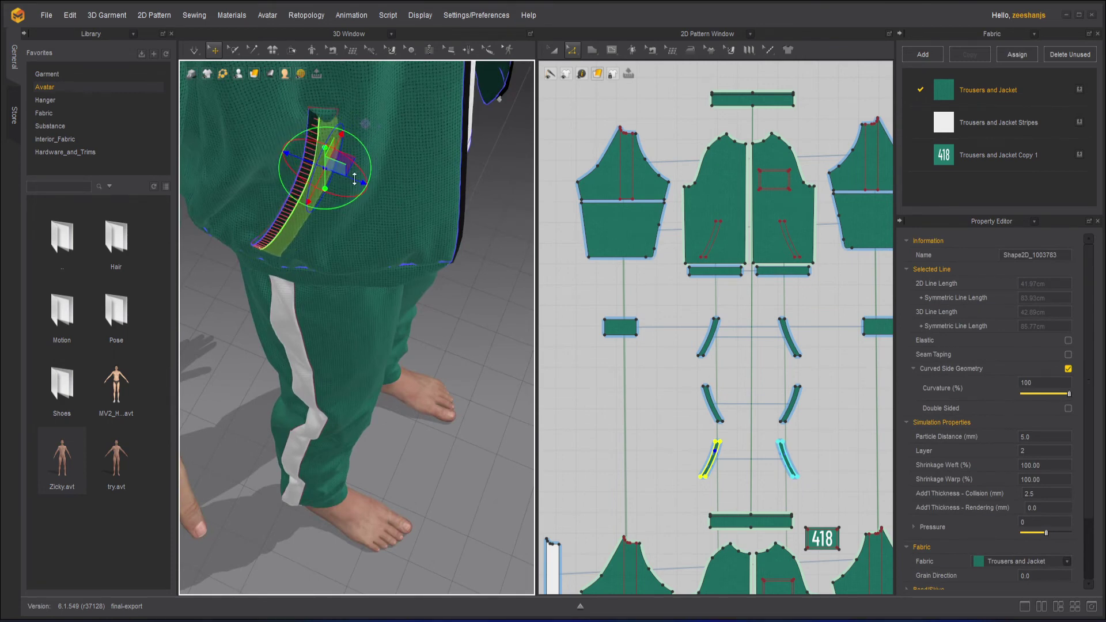
{"action": "right_click_drag", "start_coordinate": [344, 195], "coordinate": [345, 161]}
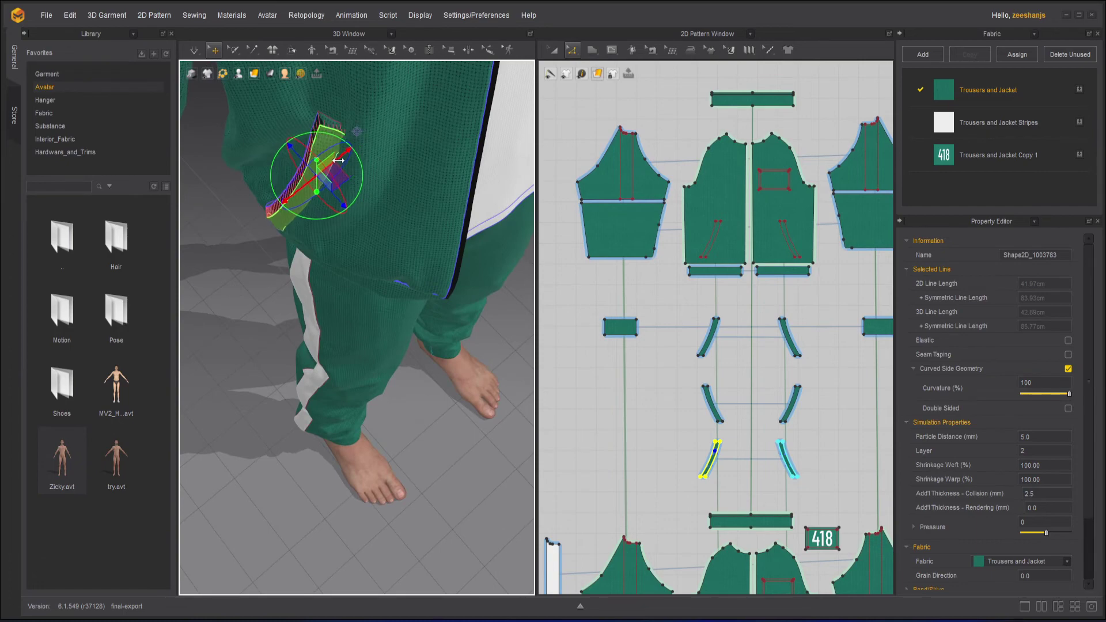
{"action": "right_click_drag", "start_coordinate": [453, 270], "coordinate": [336, 258]}
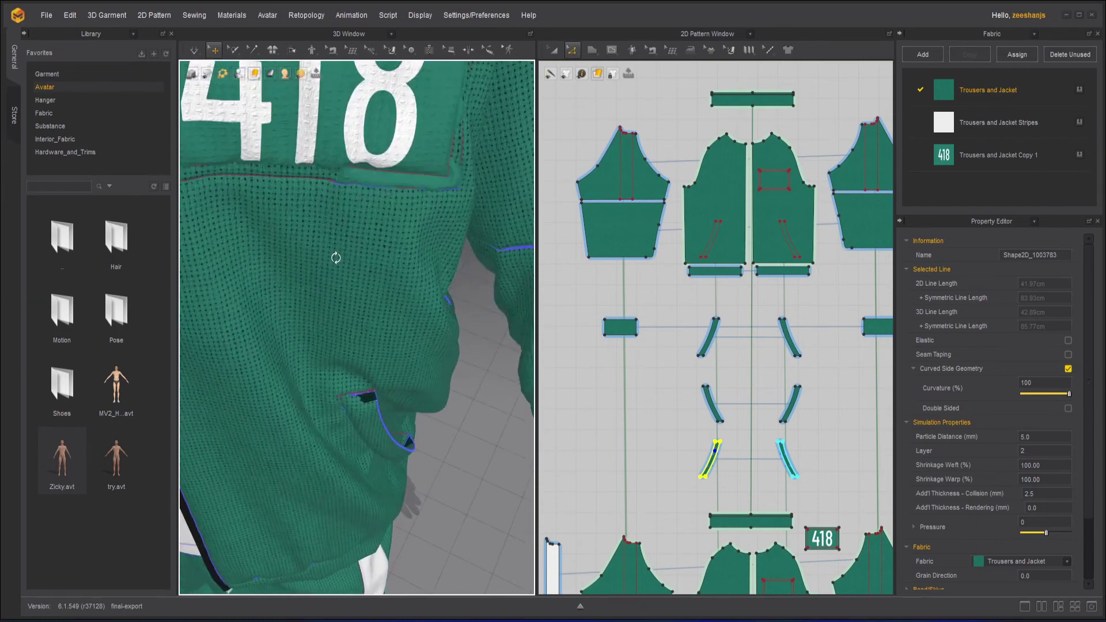
Step: Rotate and move the other jacket pocket piece into place on its front panel
{"action": "left_click", "coordinate": [378, 436]}
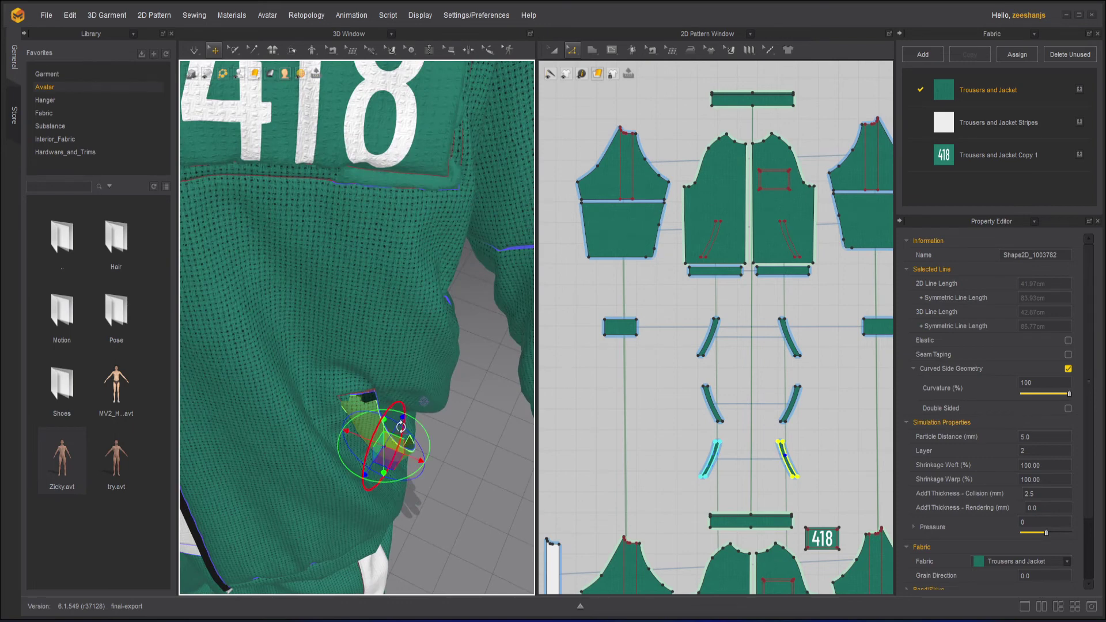
{"action": "left_click_drag", "start_coordinate": [397, 427], "coordinate": [414, 469]}
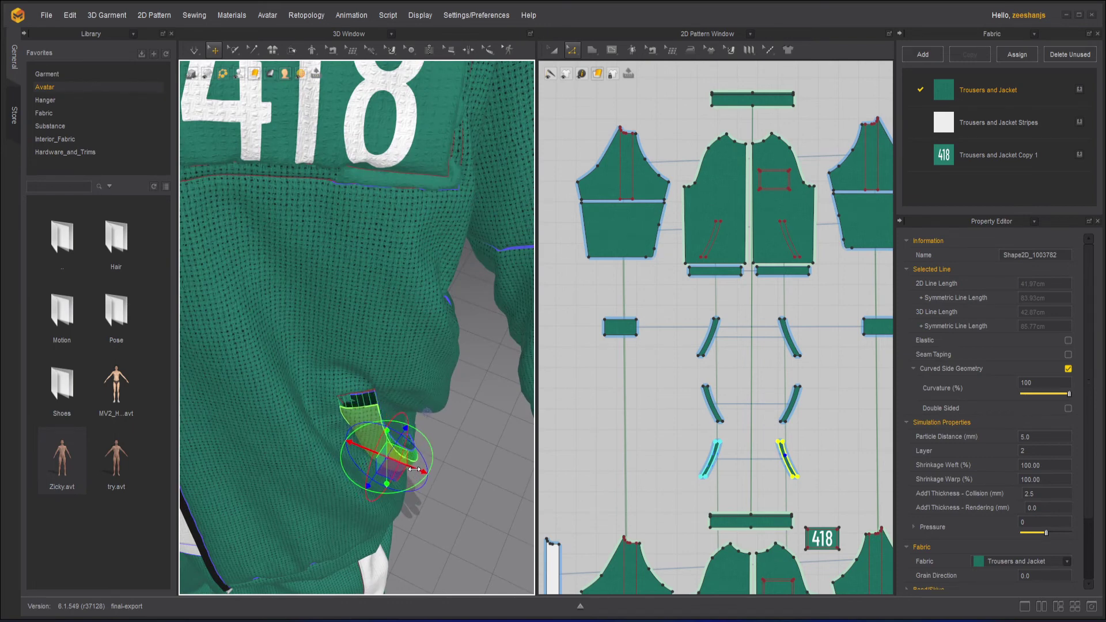
{"action": "scroll", "coordinate": [435, 493], "scroll_direction": "down", "scroll_amount": 3}
{"action": "left_click", "coordinate": [446, 494]}
{"action": "right_click_drag", "start_coordinate": [446, 494], "coordinate": [479, 436]}
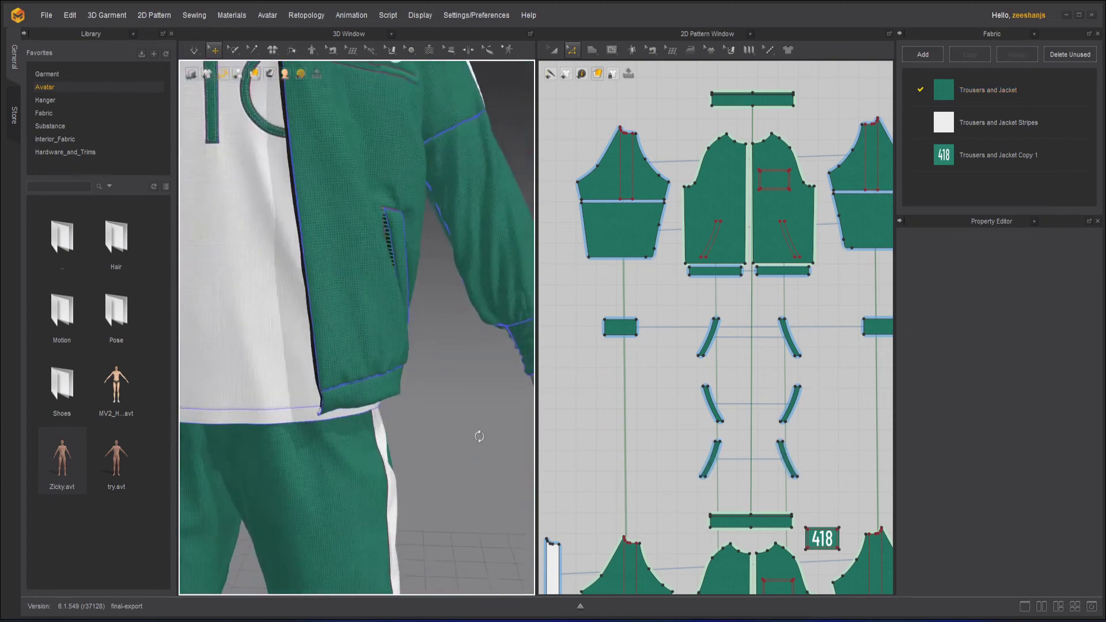
Step: Offset lines 9.09 above the shirt front and back hems, shortening side seams to 31.45 cm
{"action": "key", "text": "2"}
{"action": "scroll", "coordinate": [817, 262], "scroll_direction": "down", "scroll_amount": 5}
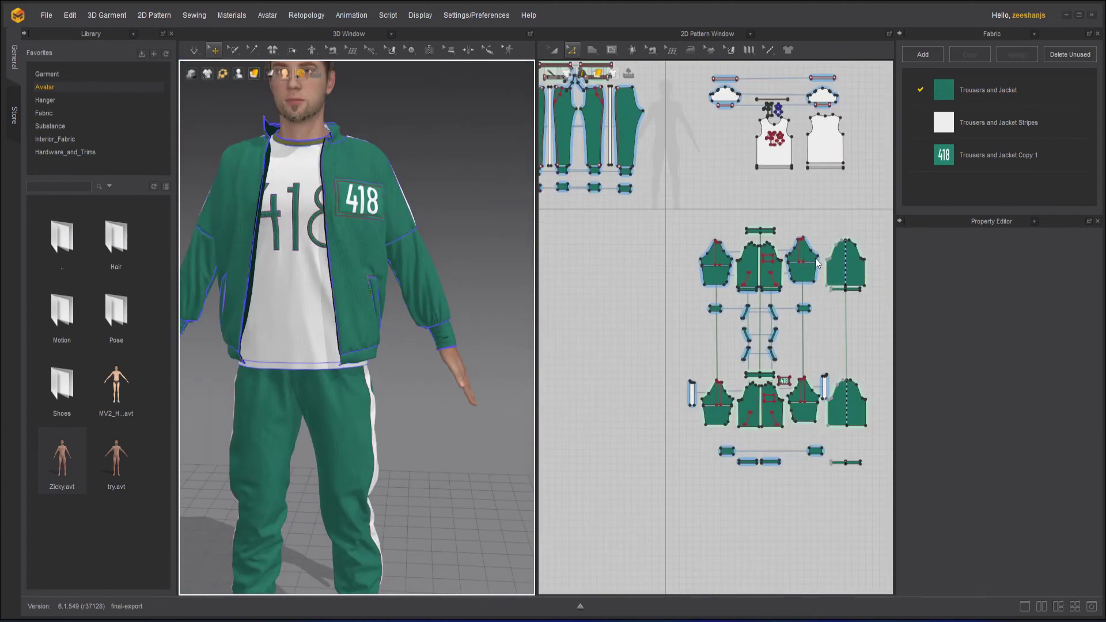
{"action": "scroll", "coordinate": [824, 352], "scroll_direction": "up", "scroll_amount": 5}
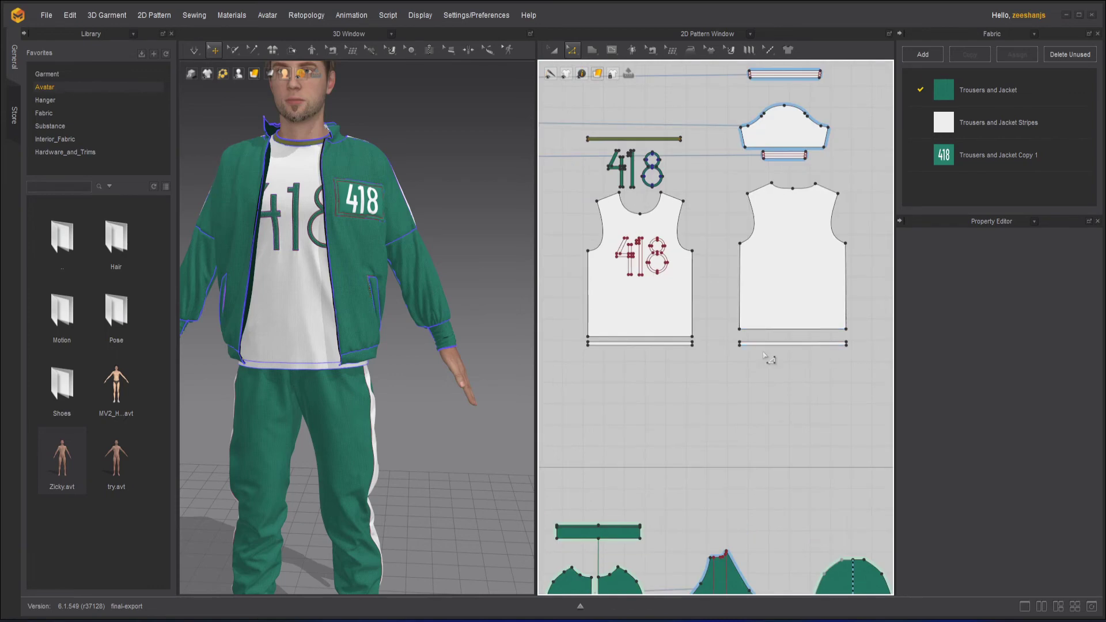
{"action": "left_click", "coordinate": [637, 337]}
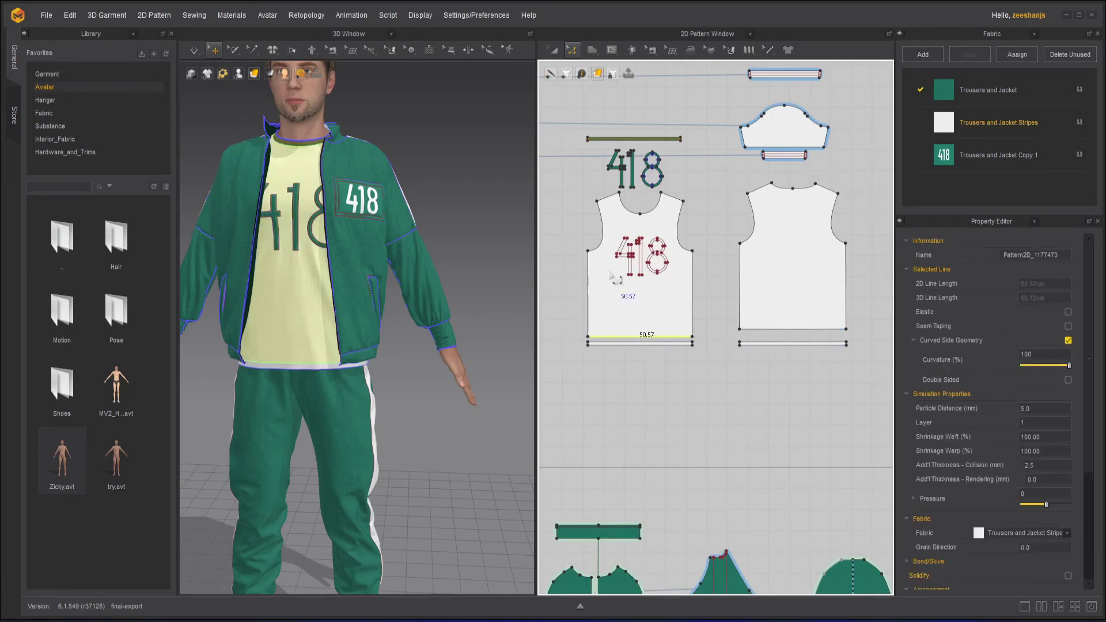
{"action": "left_click", "coordinate": [783, 329], "text": "shift"}
{"action": "left_click_drag", "start_coordinate": [783, 330], "coordinate": [783, 316], "text": "ctrl"}
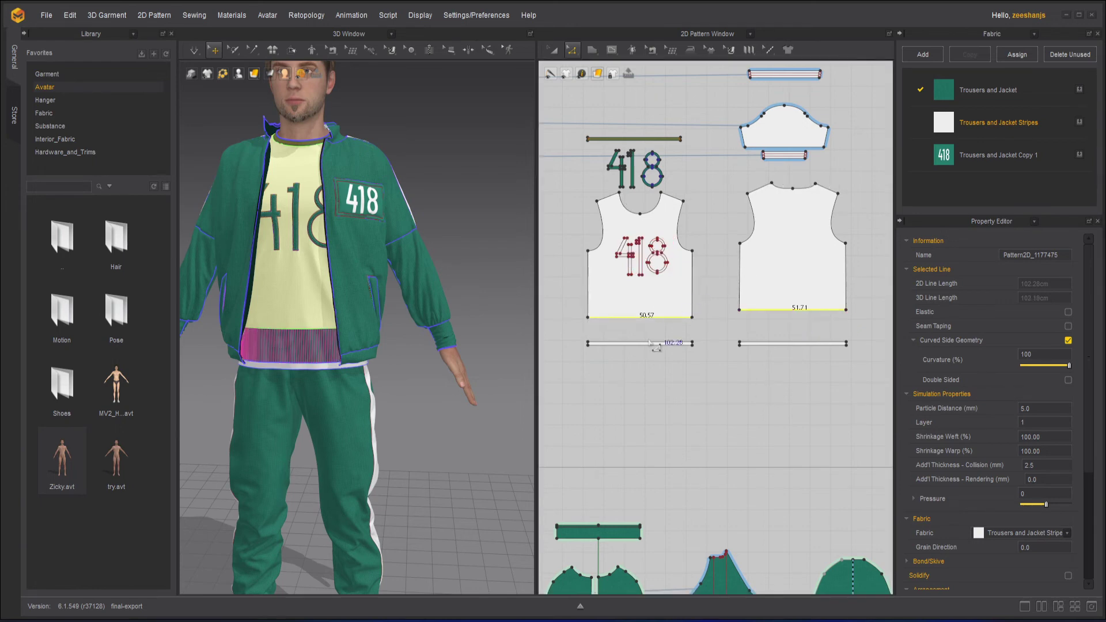
{"action": "right_click_drag", "start_coordinate": [419, 396], "coordinate": [473, 394]}
{"action": "scroll", "coordinate": [336, 361], "scroll_direction": "up", "scroll_amount": 2}
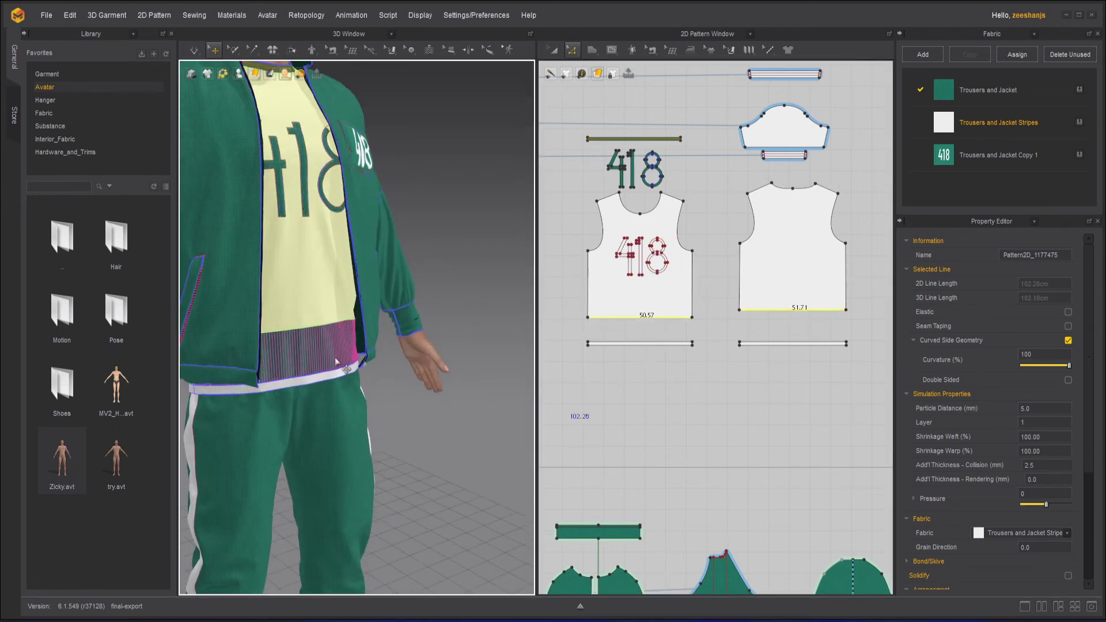
Step: Apply Superimpose (Side) to the shirt's front hem band
{"action": "left_click", "coordinate": [301, 385]}
{"action": "right_click", "coordinate": [302, 385]}
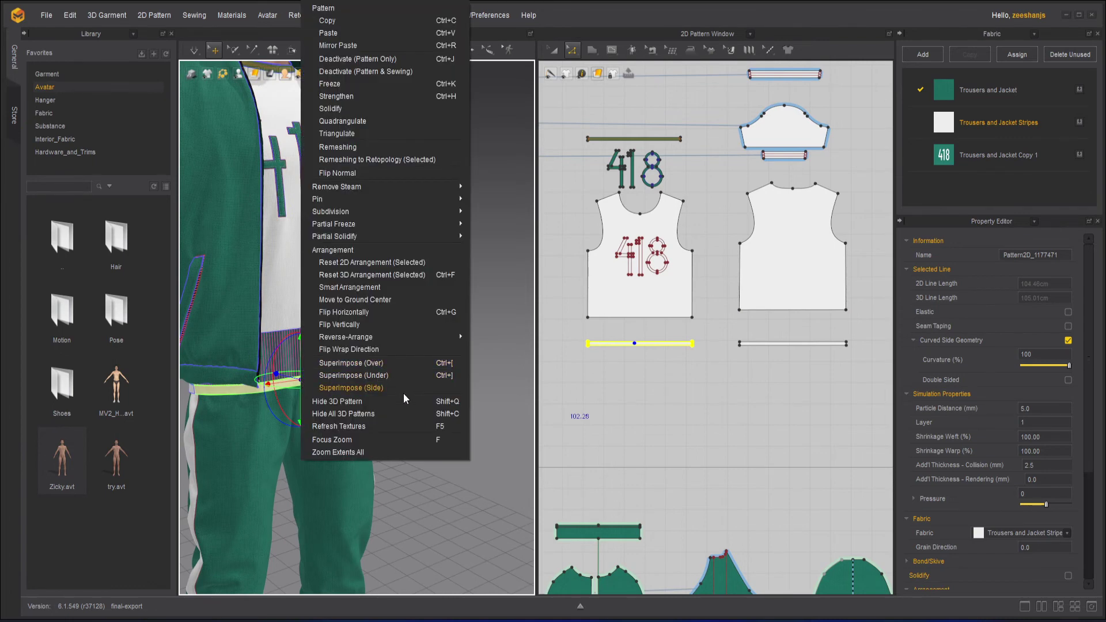
{"action": "left_click", "coordinate": [403, 389]}
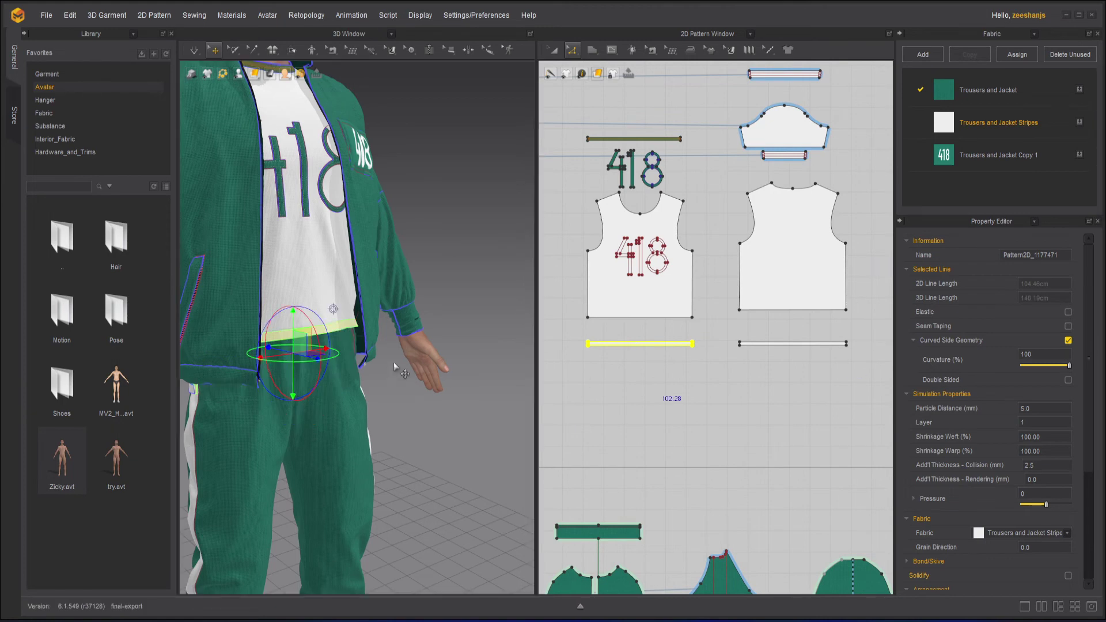
{"action": "left_click", "coordinate": [435, 254]}
{"action": "right_click_drag", "start_coordinate": [435, 254], "coordinate": [496, 337]}
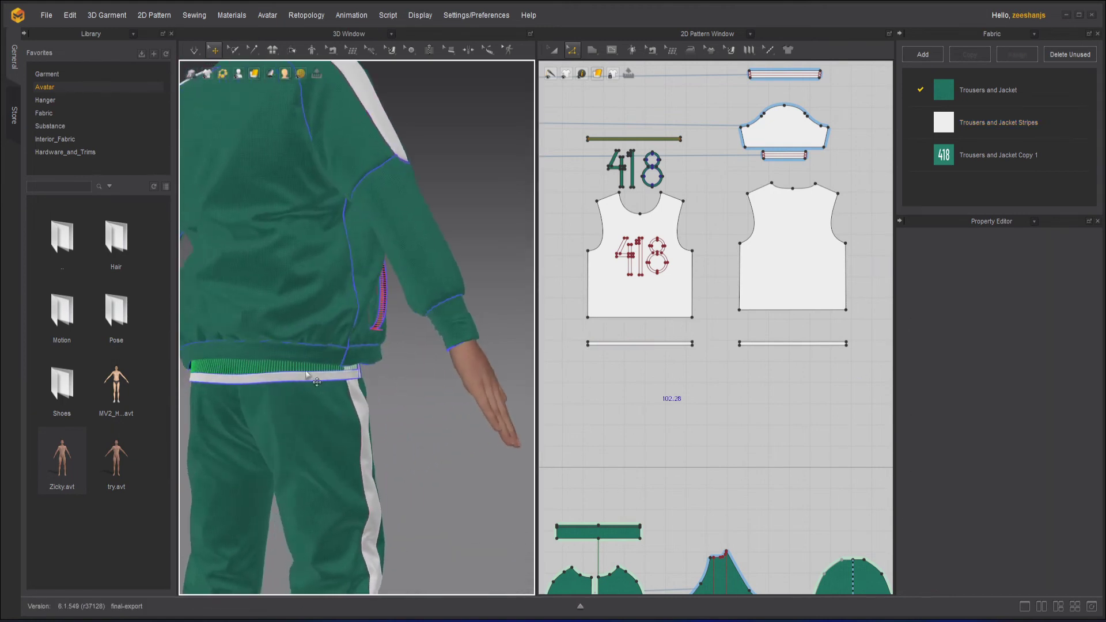
Step: Undo the Superimpose (Under) on the back hem band and reapply it as Superimpose (Side)
{"action": "left_click", "coordinate": [304, 376]}
{"action": "right_click", "coordinate": [303, 376]}
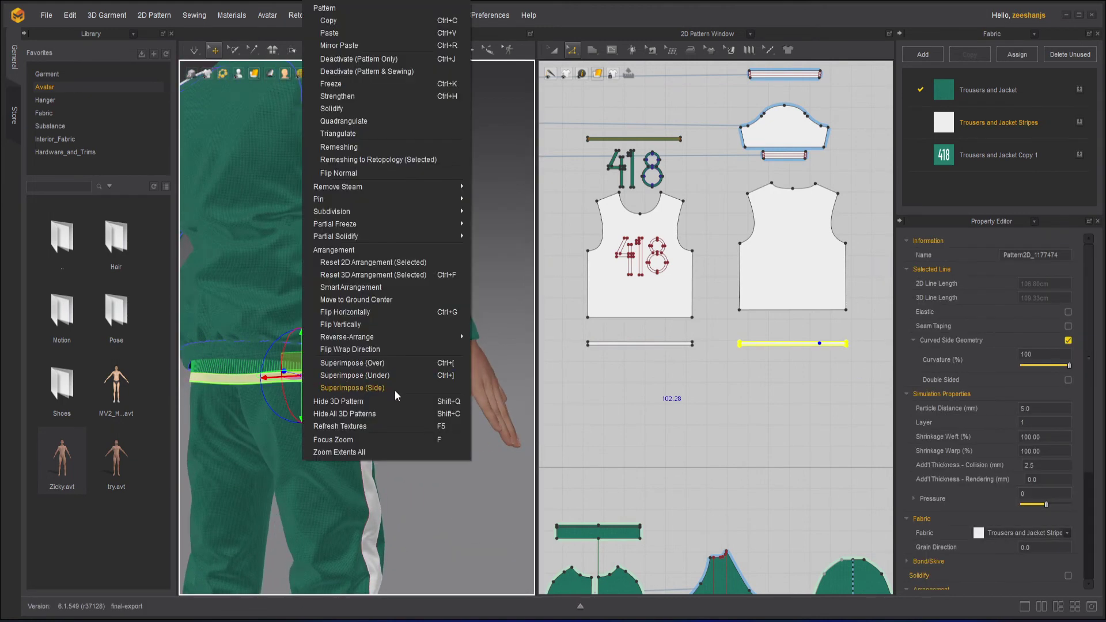
{"action": "left_click", "coordinate": [397, 376]}
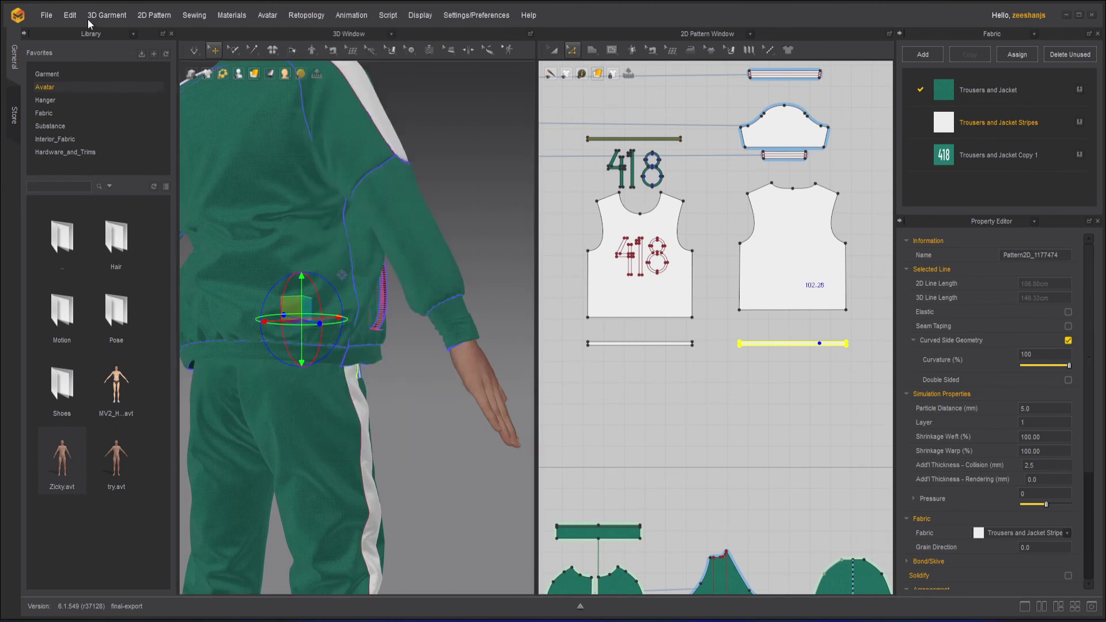
{"action": "left_click", "coordinate": [70, 15]}
{"action": "left_click", "coordinate": [79, 35]}
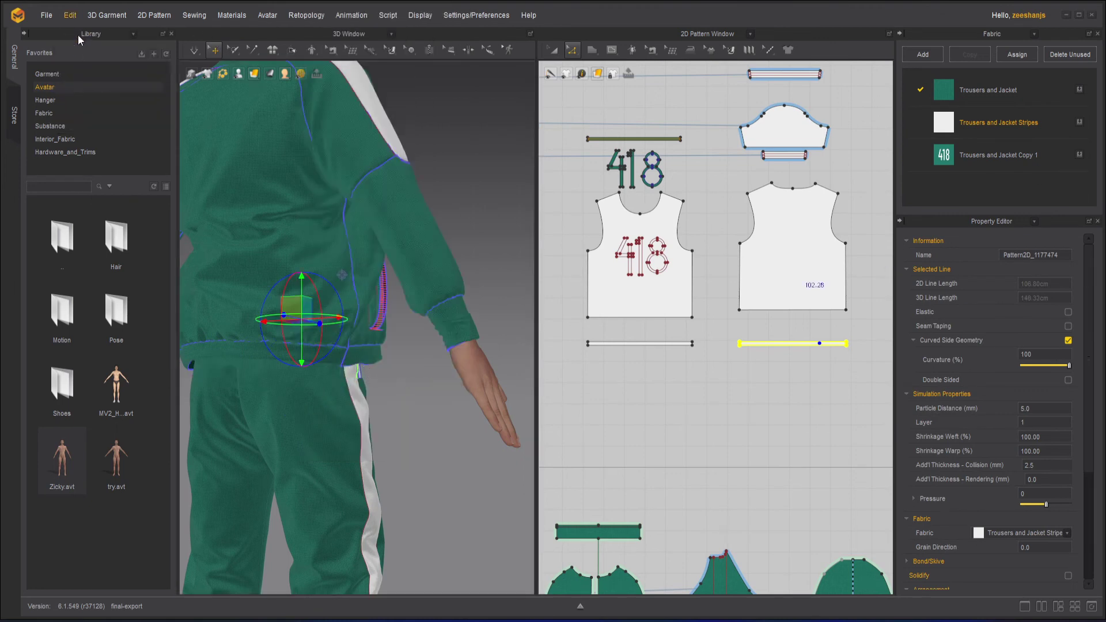
{"action": "right_click", "coordinate": [319, 382]}
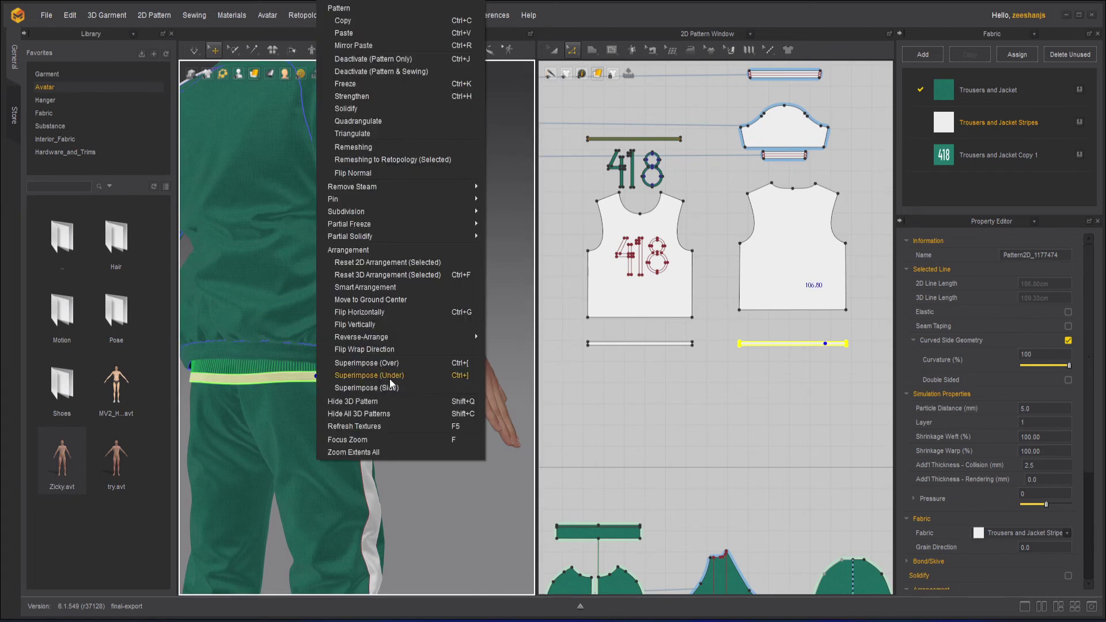
{"action": "left_click", "coordinate": [409, 389]}
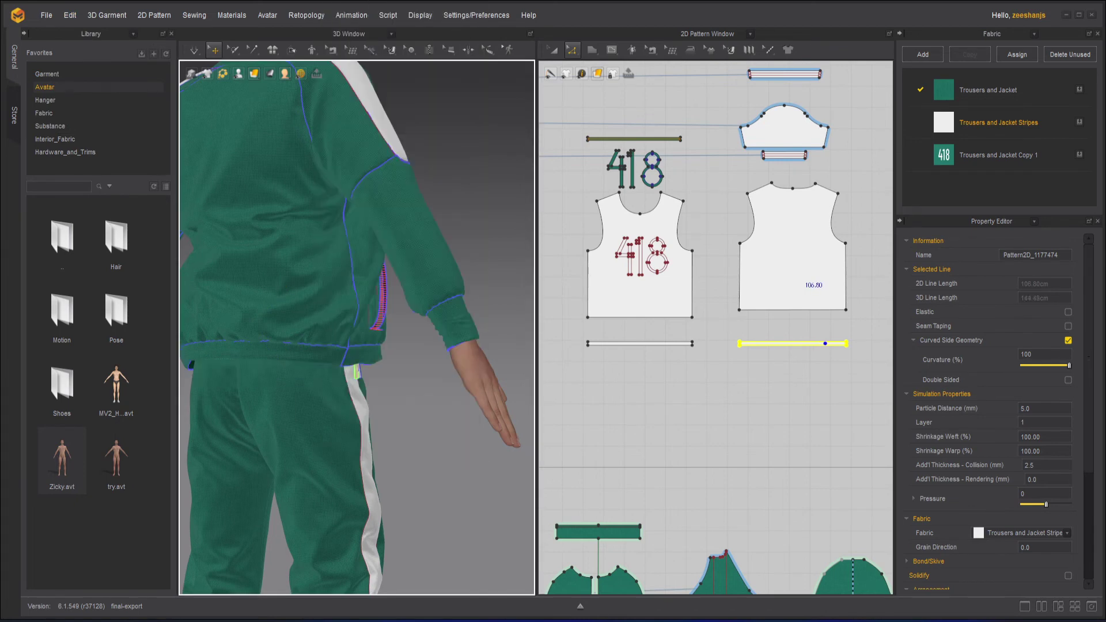
{"action": "right_click_drag", "start_coordinate": [258, 316], "coordinate": [196, 231]}
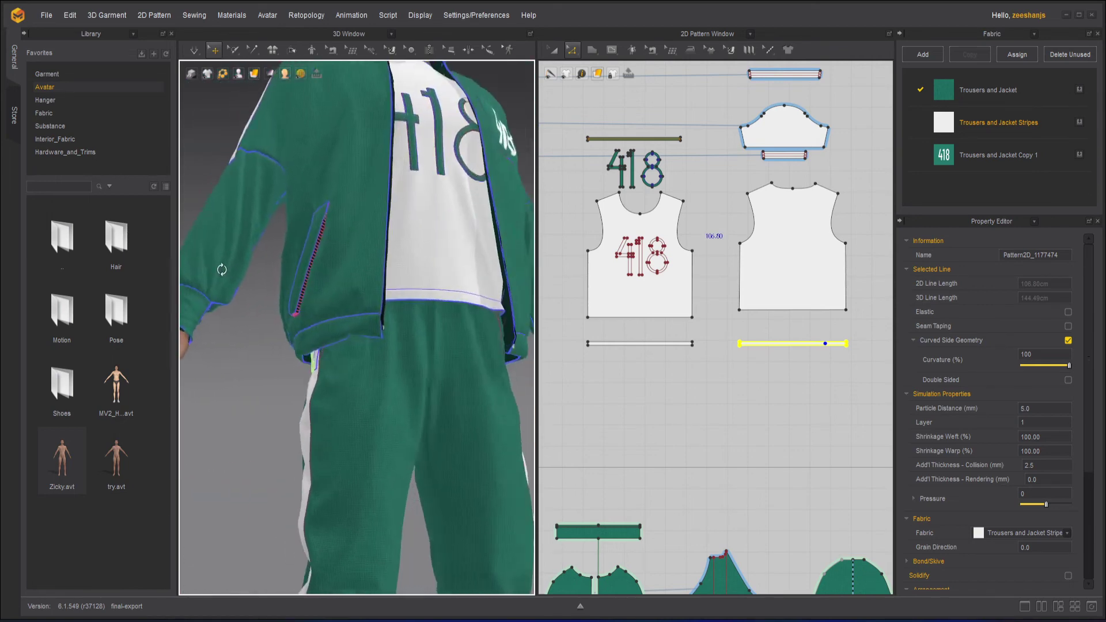
{"action": "scroll", "coordinate": [196, 231], "scroll_direction": "up", "scroll_amount": 3}
{"action": "middle_click_drag", "start_coordinate": [271, 288], "coordinate": [283, 333]}
{"action": "scroll", "coordinate": [283, 333], "scroll_direction": "down", "scroll_amount": 5}
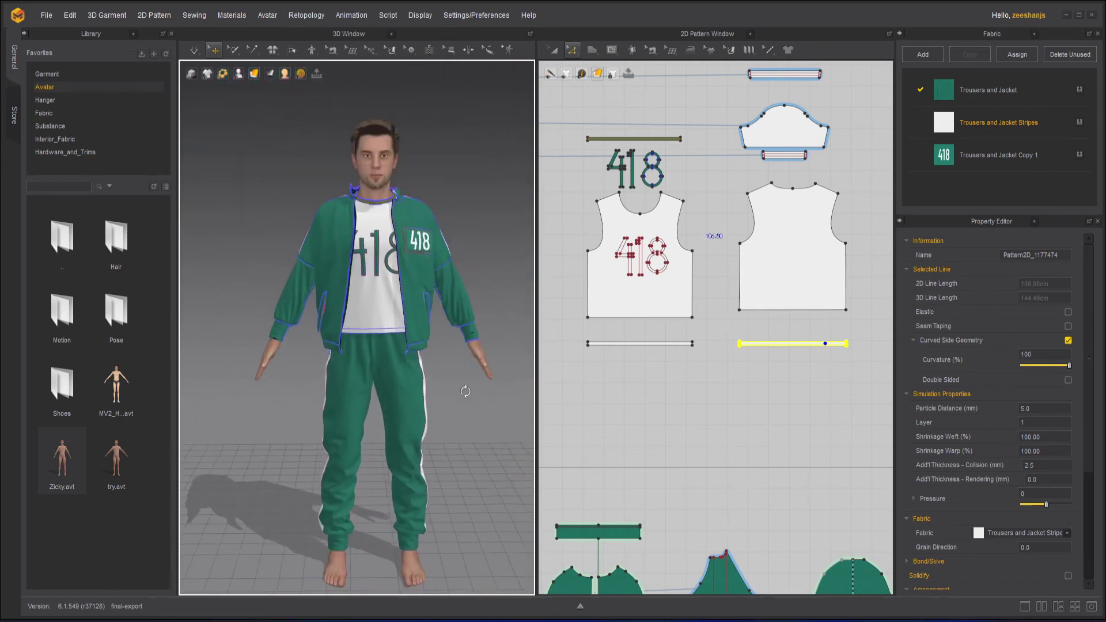
Step: Stop and restart the cloth simulation, then view the re-draped outfit from the back
{"action": "left_click", "coordinate": [201, 55]}
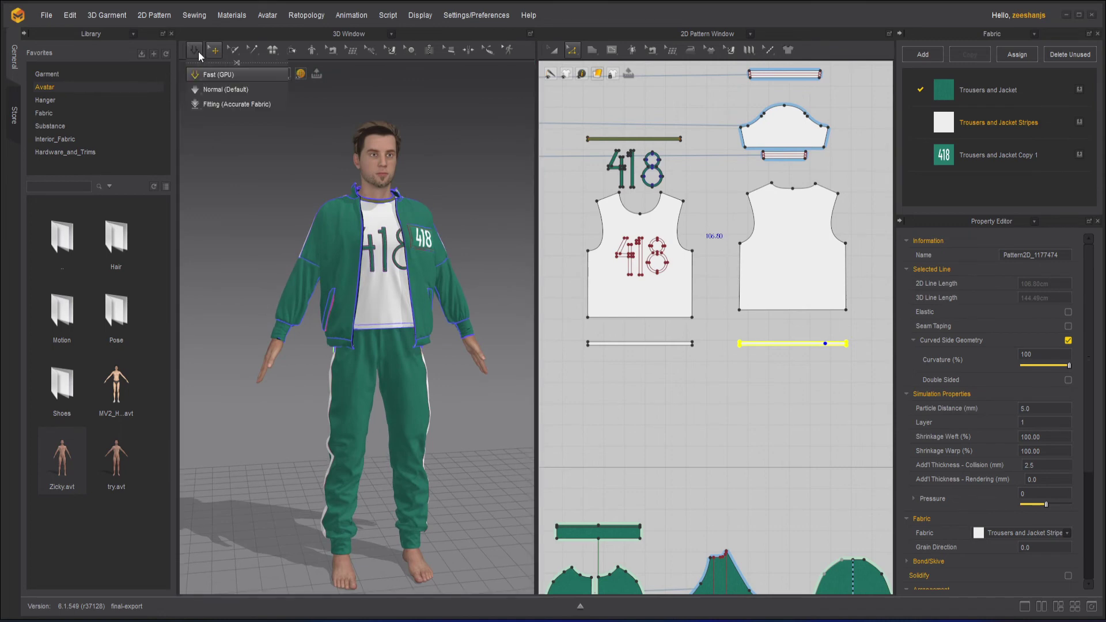
{"action": "left_click", "coordinate": [199, 51]}
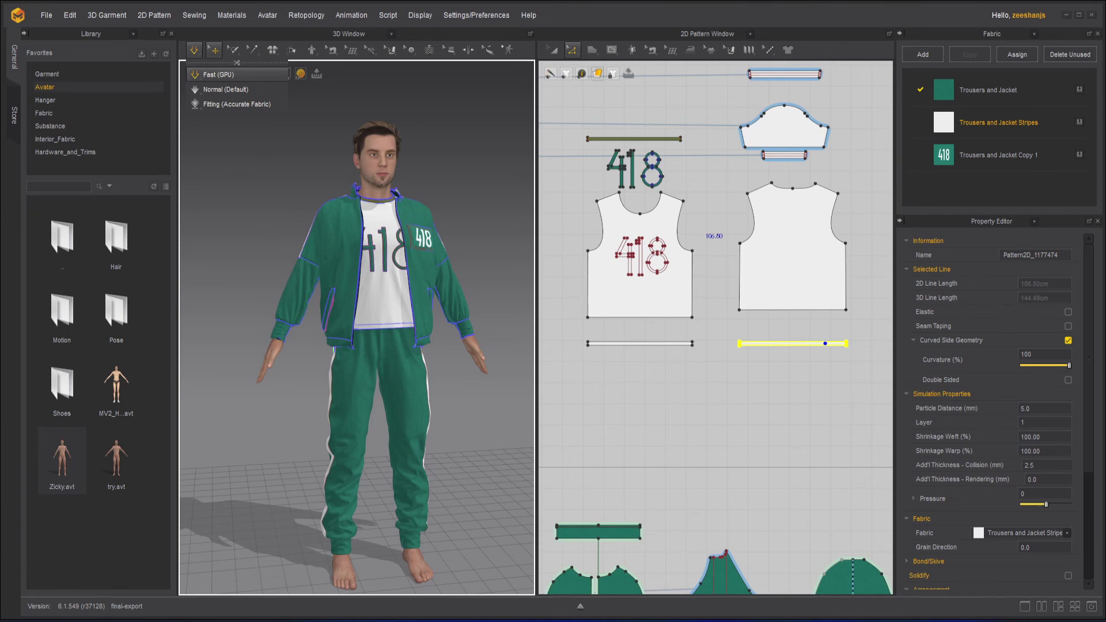
{"action": "key", "text": "space"}
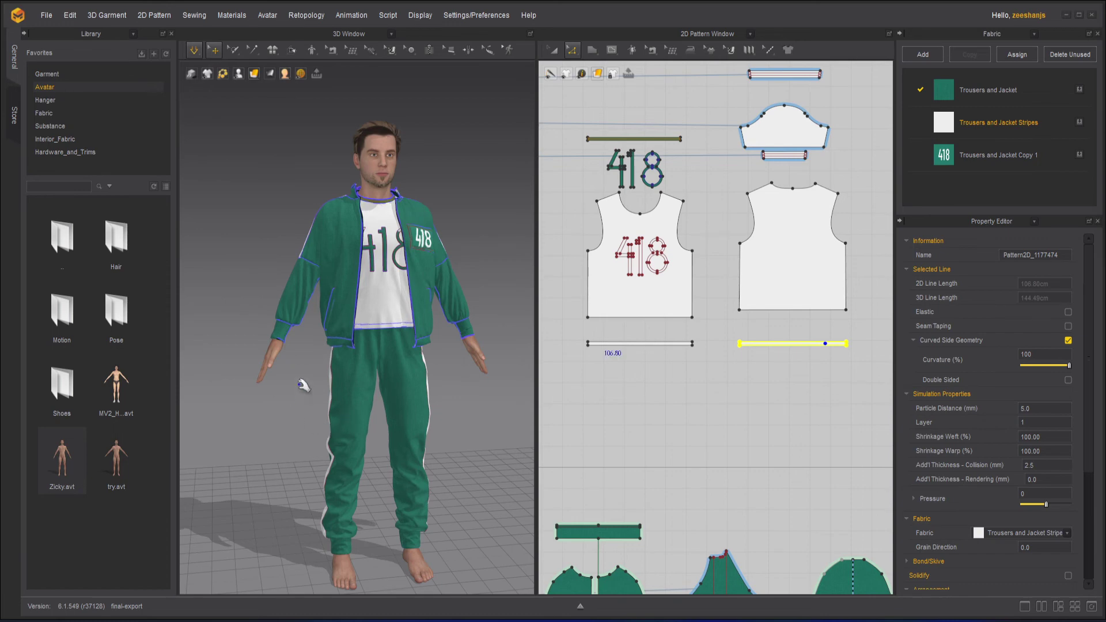
{"action": "key", "text": "space"}
{"action": "right_click_drag", "start_coordinate": [390, 400], "coordinate": [299, 242]}
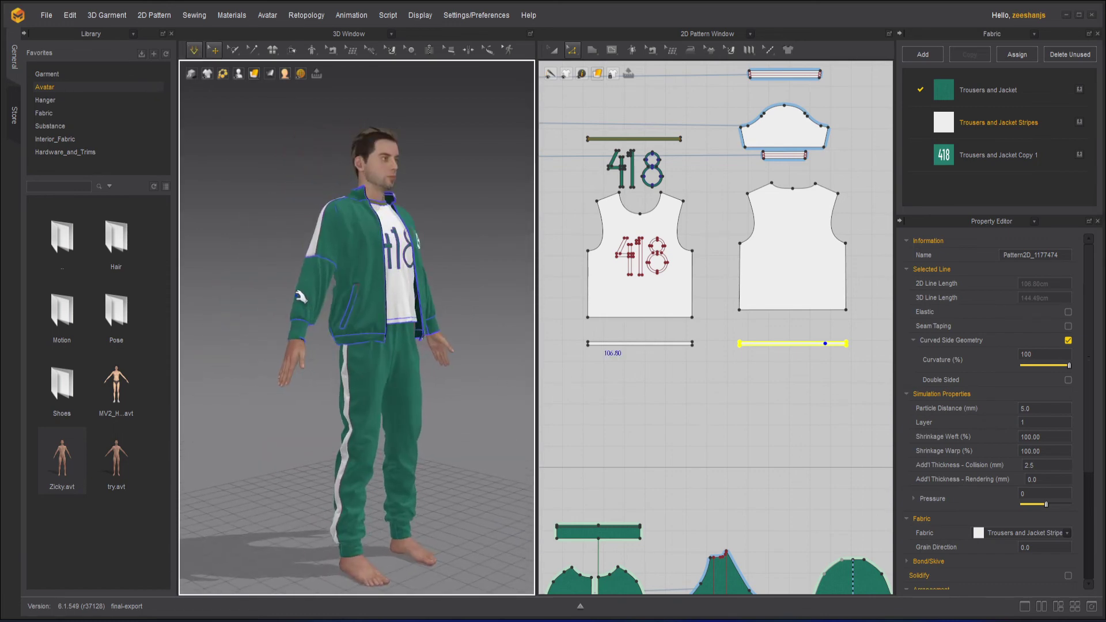
Step: Pull the first cuff toward the wrist and apply Superimpose (Over) onto its sleeve
{"action": "scroll", "coordinate": [300, 297], "scroll_direction": "up", "scroll_amount": 5}
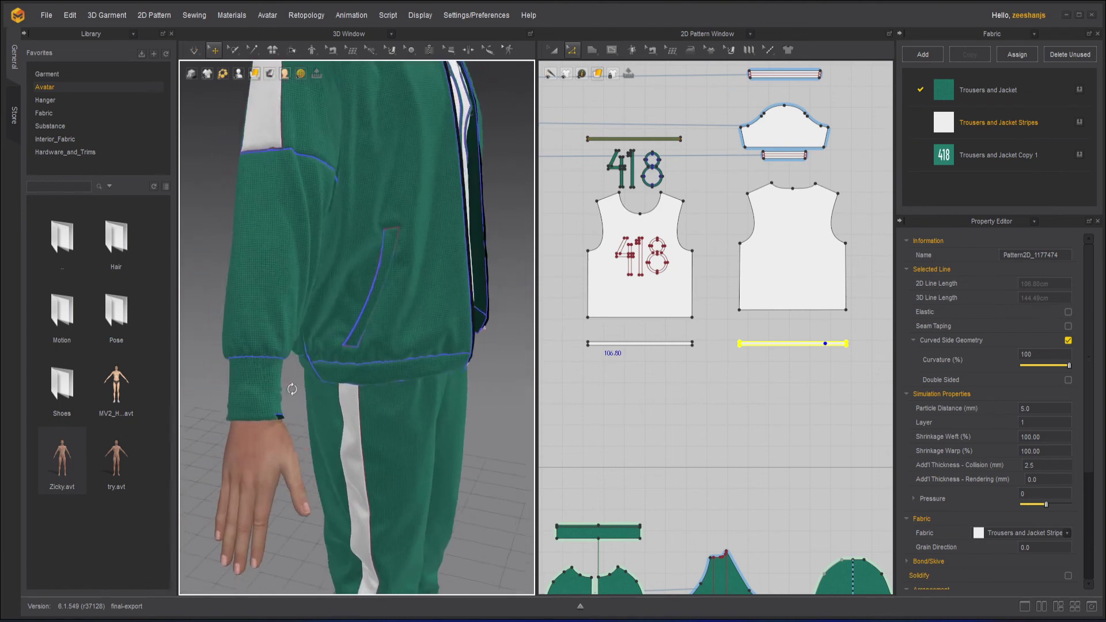
{"action": "scroll", "coordinate": [276, 415], "scroll_direction": "up", "scroll_amount": 1}
{"action": "scroll", "coordinate": [271, 429], "scroll_direction": "up", "scroll_amount": 1}
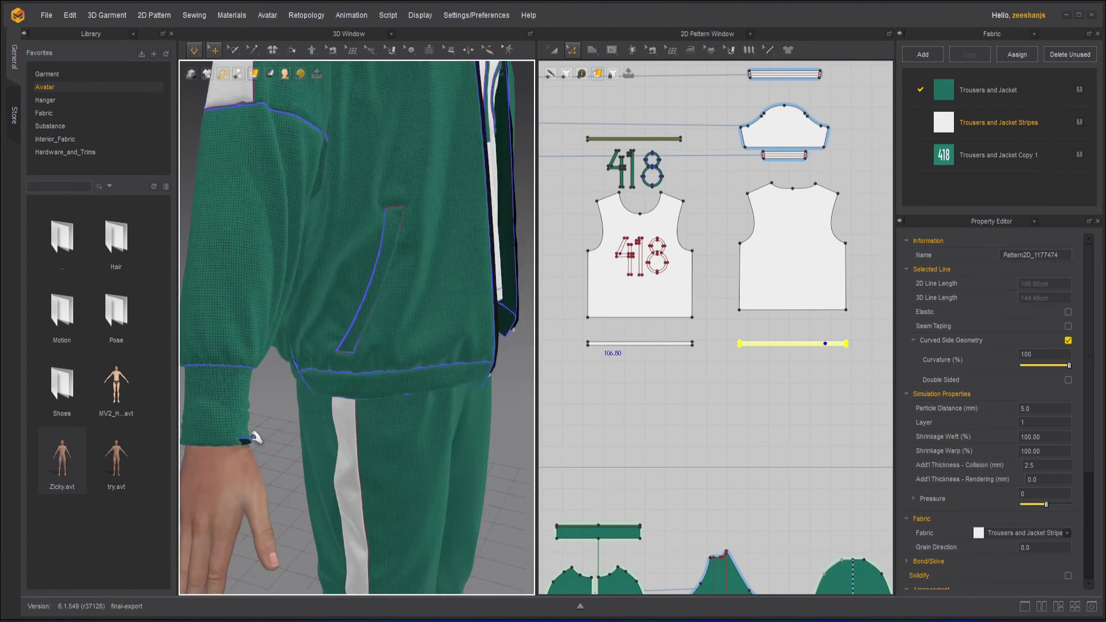
{"action": "left_click", "coordinate": [256, 437]}
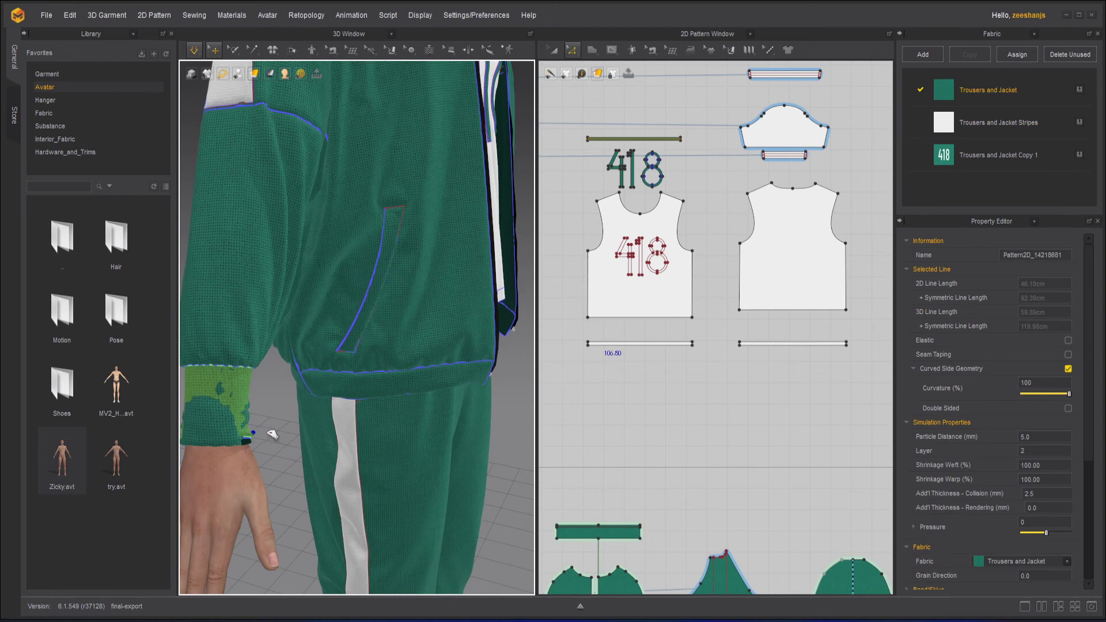
{"action": "left_click_drag", "start_coordinate": [273, 433], "coordinate": [282, 433]}
{"action": "right_click_drag", "start_coordinate": [253, 277], "coordinate": [283, 278]}
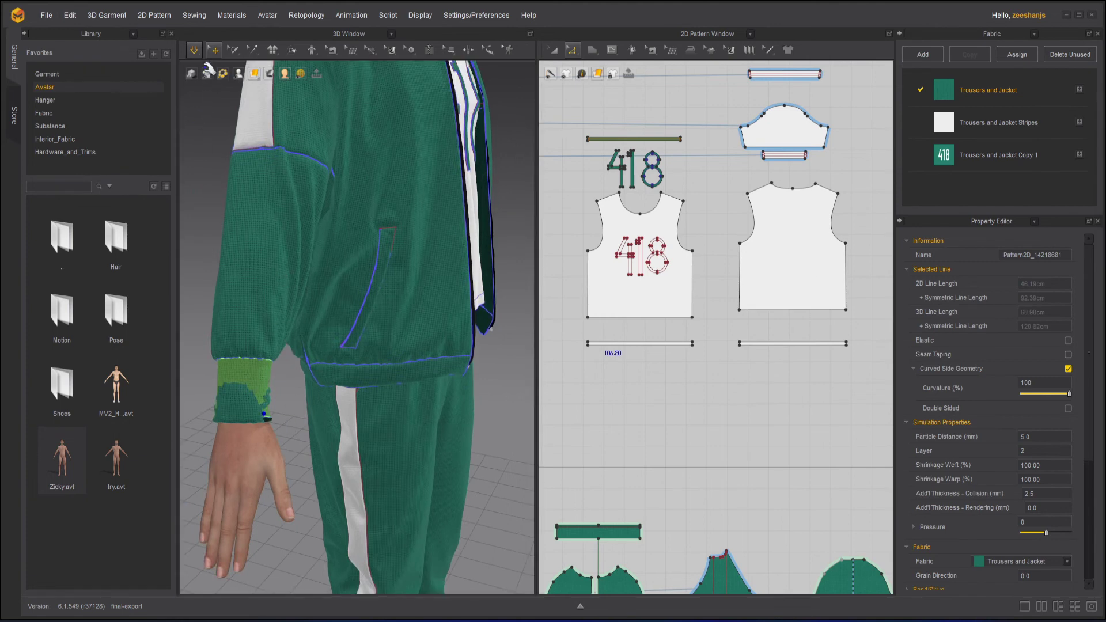
{"action": "key", "text": "Escape"}
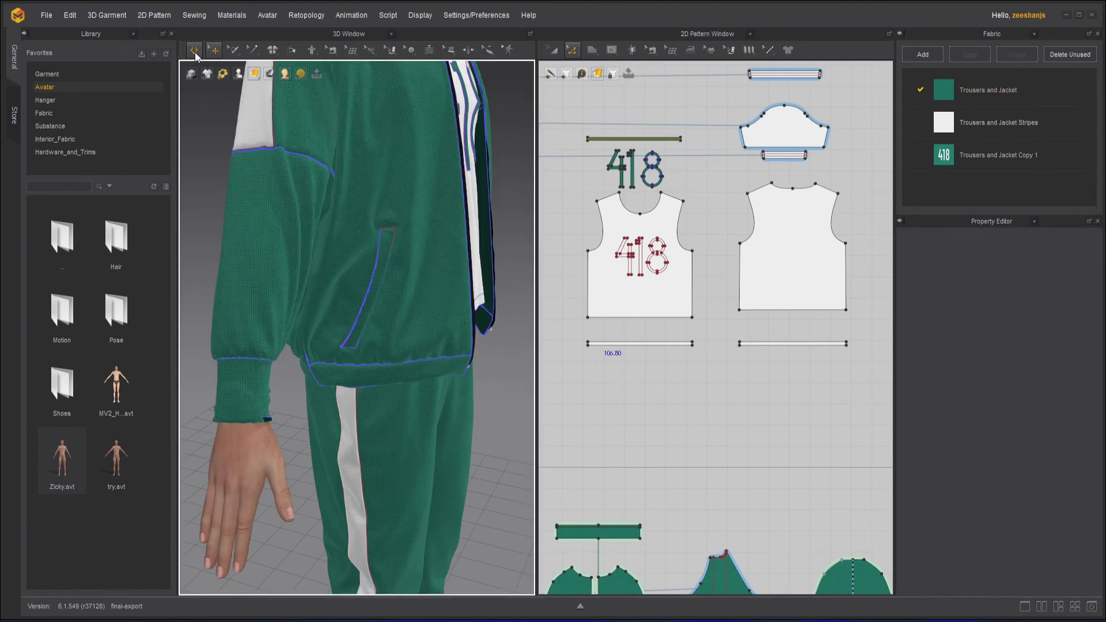
{"action": "left_click", "coordinate": [245, 399]}
{"action": "right_click", "coordinate": [246, 399]}
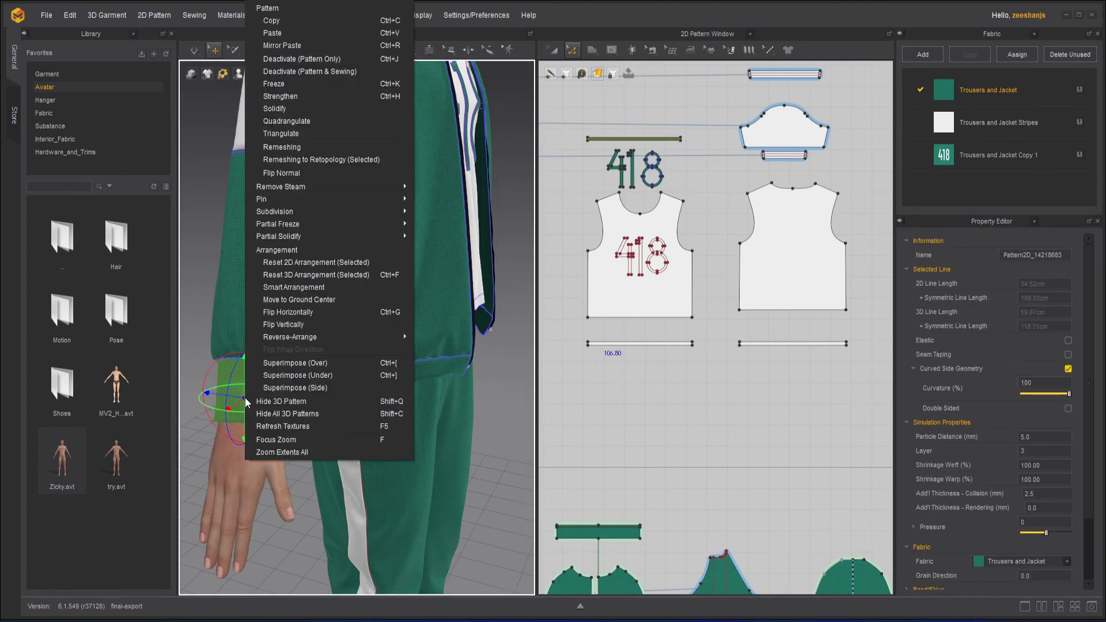
{"action": "left_click", "coordinate": [347, 363]}
Step: Apply Superimpose (Over) to the second cuff so it layers over its sleeve end
{"action": "right_click_drag", "start_coordinate": [472, 445], "coordinate": [391, 403]}
{"action": "scroll", "coordinate": [392, 403], "scroll_direction": "down", "scroll_amount": 3}
{"action": "scroll", "coordinate": [381, 380], "scroll_direction": "up", "scroll_amount": 4}
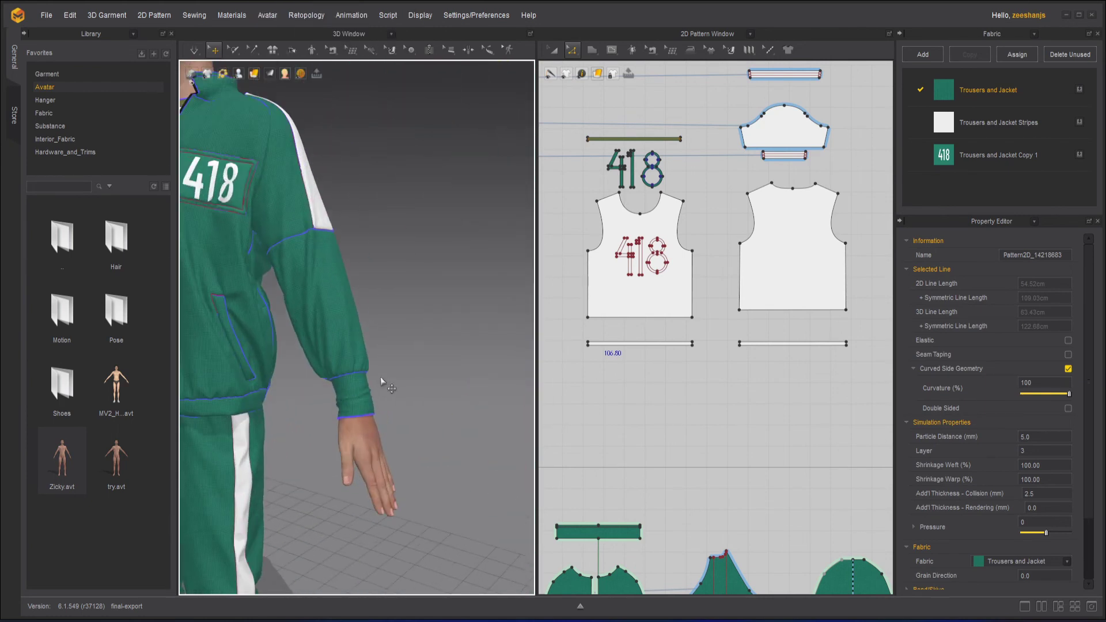
{"action": "right_click", "coordinate": [366, 396]}
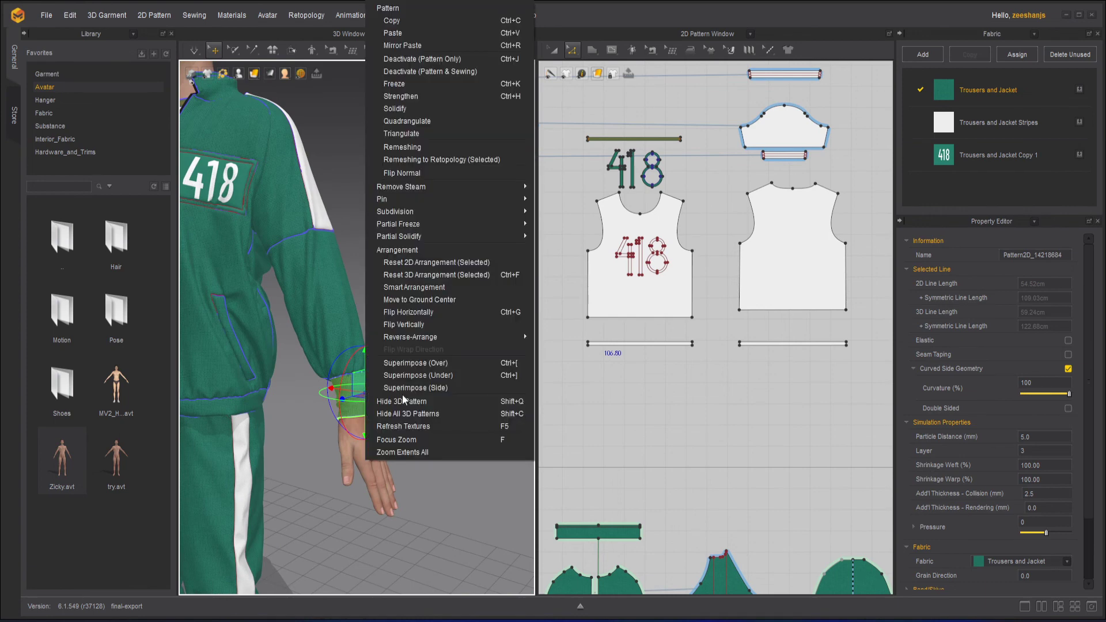
{"action": "left_click", "coordinate": [451, 365]}
{"action": "left_click", "coordinate": [438, 326]}
{"action": "scroll", "coordinate": [438, 326], "scroll_direction": "down", "scroll_amount": 3}
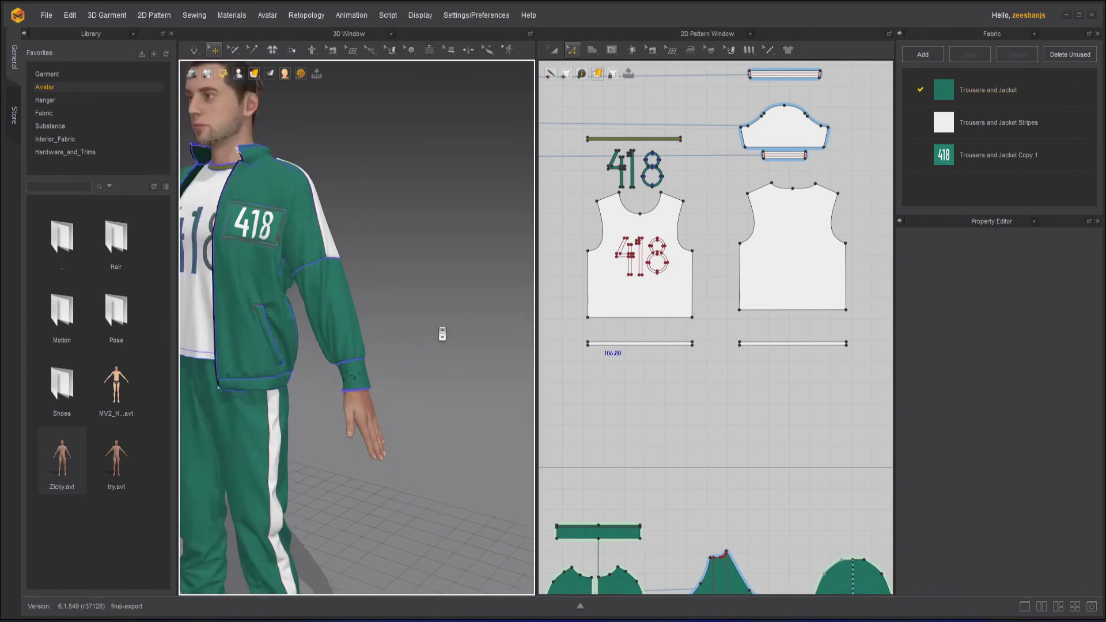
{"action": "scroll", "coordinate": [442, 334], "scroll_direction": "down", "scroll_amount": 3}
{"action": "right_click_drag", "start_coordinate": [382, 406], "coordinate": [277, 190]}
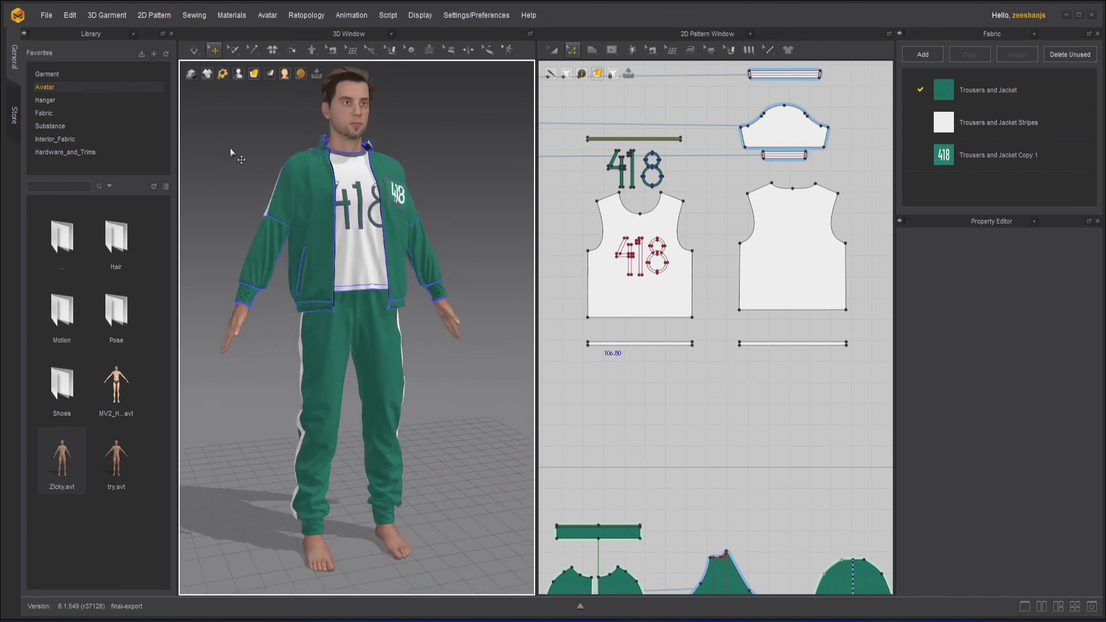
Step: Simulate the tracksuit with its fixed cuffs and inspect the final fit from the side and above
{"action": "scroll", "coordinate": [230, 147], "scroll_direction": "up", "scroll_amount": 3}
{"action": "middle_click_drag", "start_coordinate": [230, 148], "coordinate": [254, 284]}
{"action": "right_click_drag", "start_coordinate": [254, 284], "coordinate": [241, 277]}
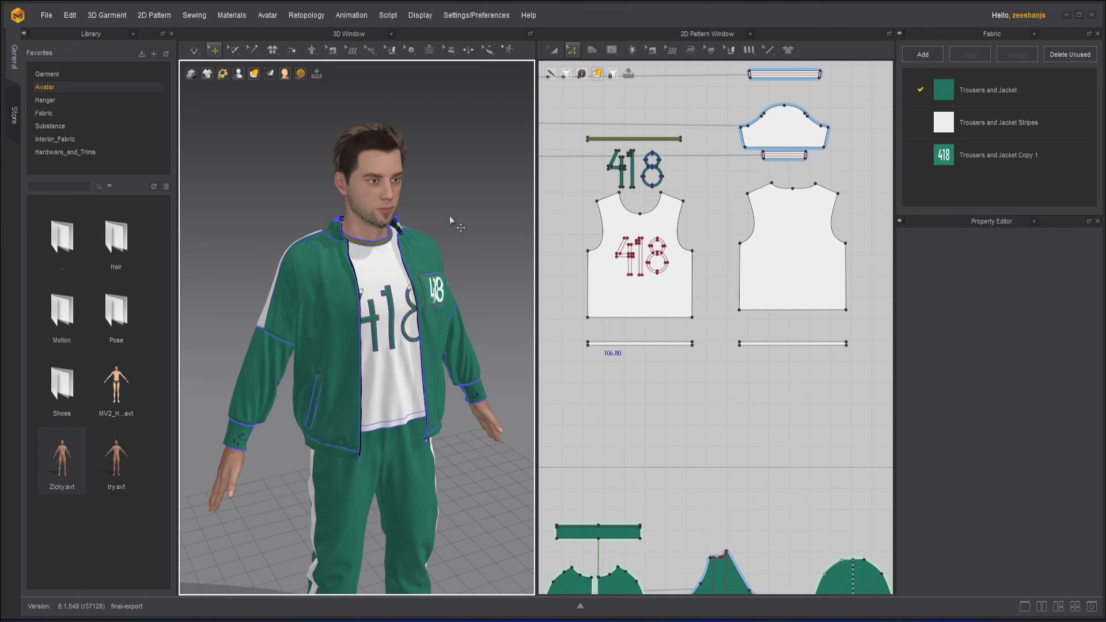
{"action": "mouse_move", "coordinate": [450, 218]}
{"action": "right_mouse_down"}
{"action": "mouse_move", "coordinate": [323, 215]}
{"action": "mouse_move", "coordinate": [464, 215]}
{"action": "mouse_move", "coordinate": [440, 211]}
{"action": "right_mouse_up"}
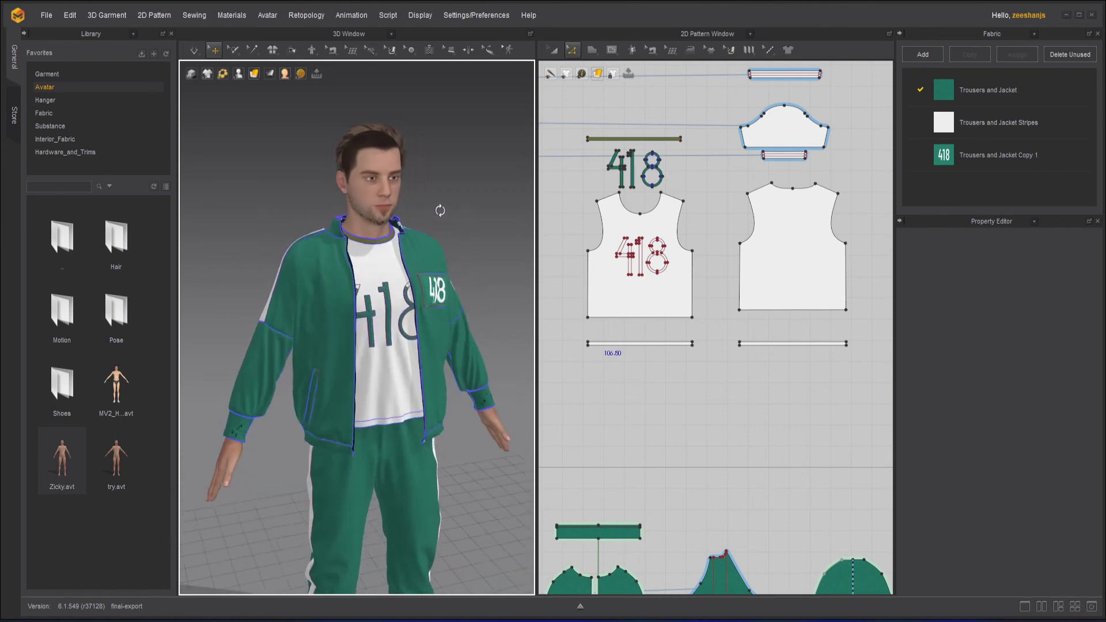
{"action": "left_click", "coordinate": [194, 51]}
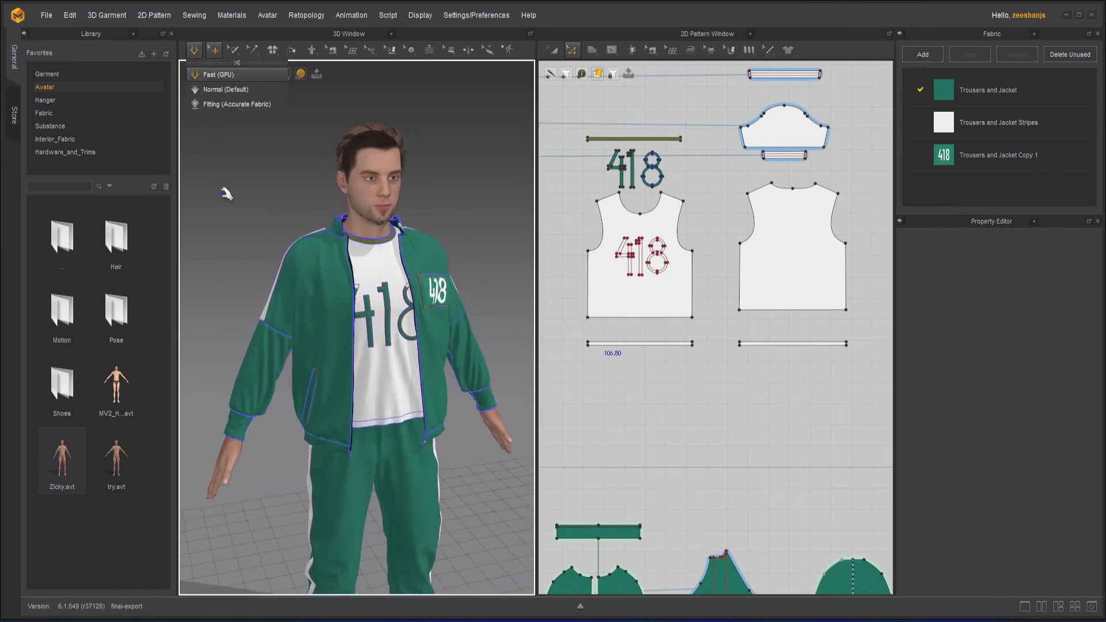
{"action": "scroll", "coordinate": [265, 461], "scroll_direction": "up", "scroll_amount": 3}
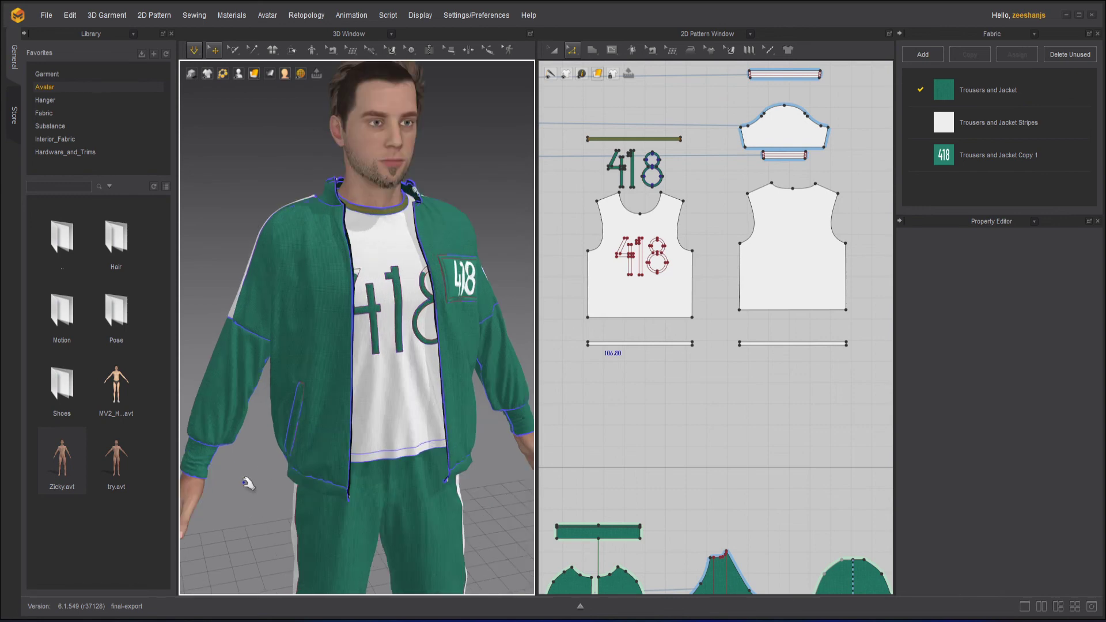
{"action": "right_click_drag", "start_coordinate": [248, 483], "coordinate": [291, 394]}
{"action": "scroll", "coordinate": [212, 470], "scroll_direction": "down", "scroll_amount": 8}
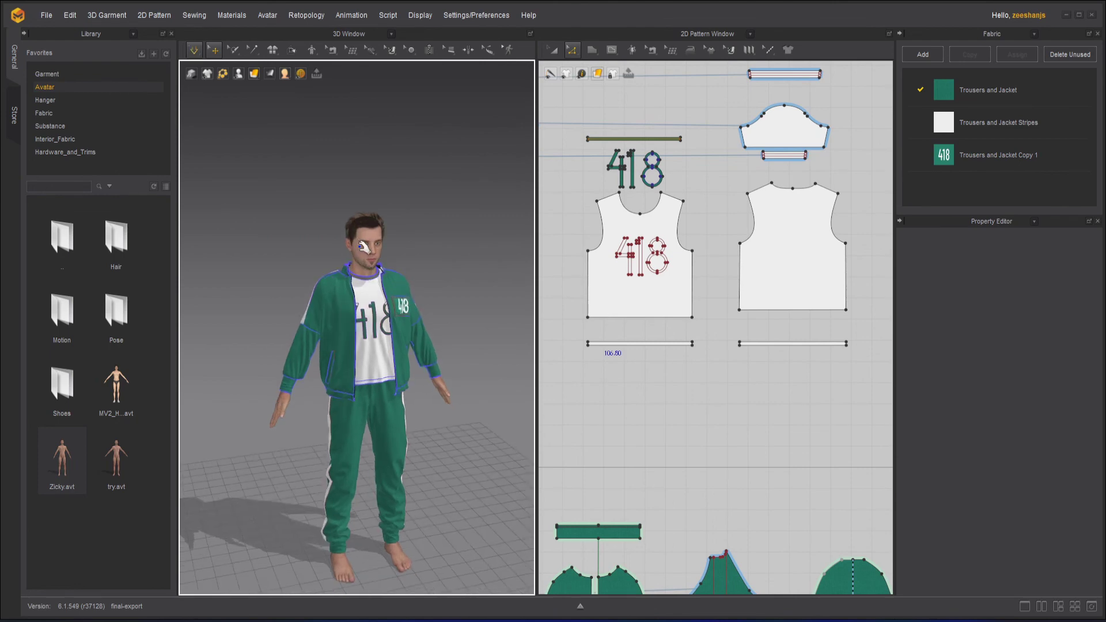
{"action": "scroll", "coordinate": [364, 247], "scroll_direction": "up", "scroll_amount": 10}
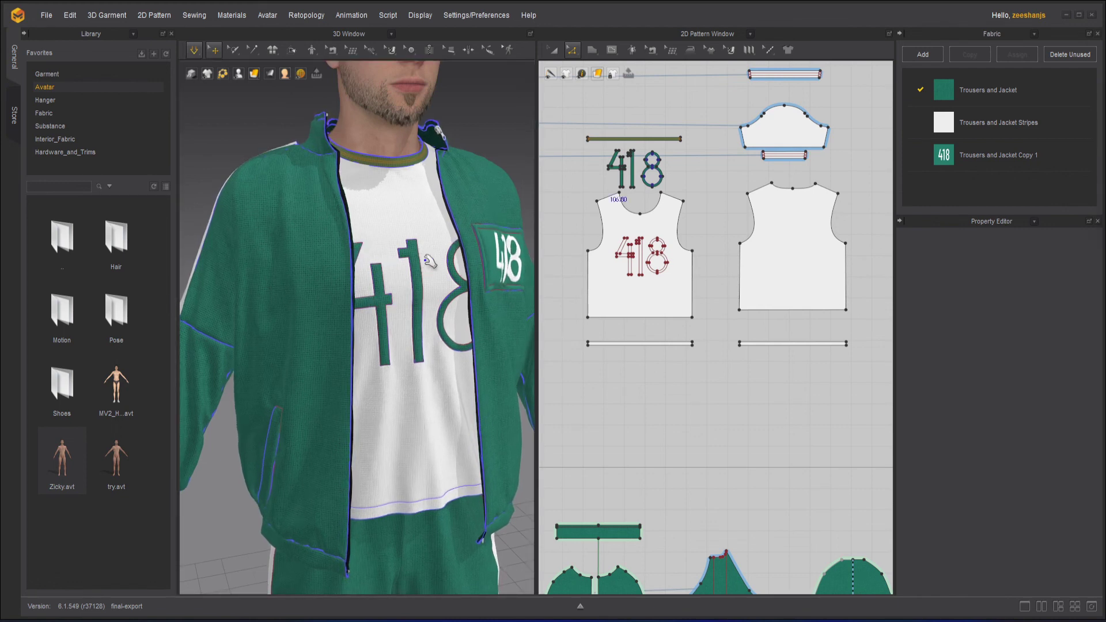
{"action": "scroll", "coordinate": [471, 140], "scroll_direction": "down", "scroll_amount": 5}
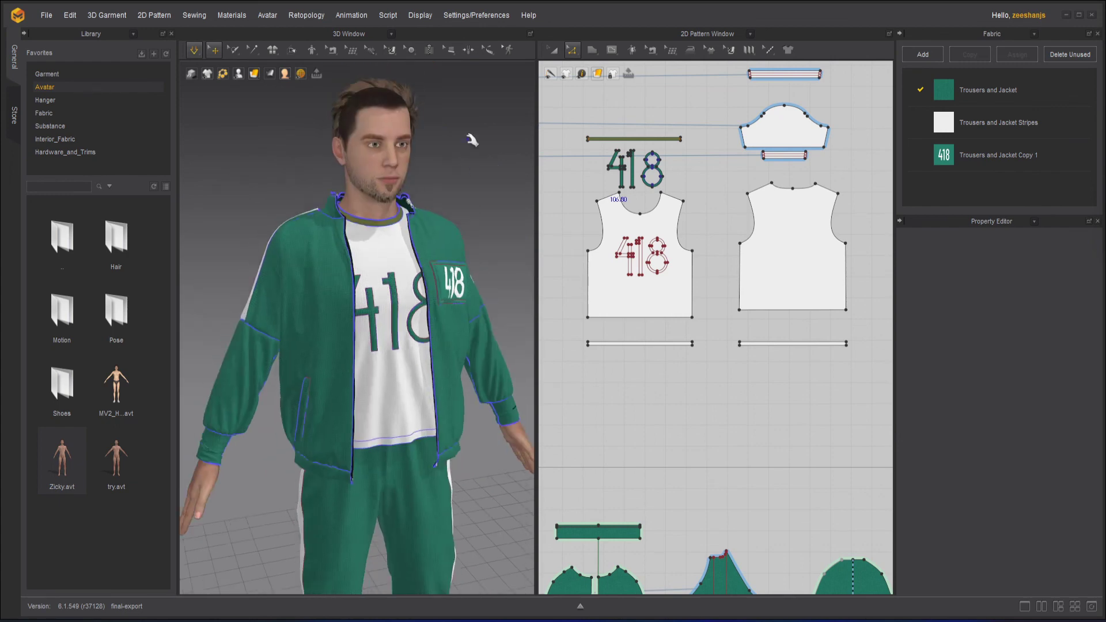
{"action": "scroll", "coordinate": [458, 179], "scroll_direction": "down", "scroll_amount": 10}
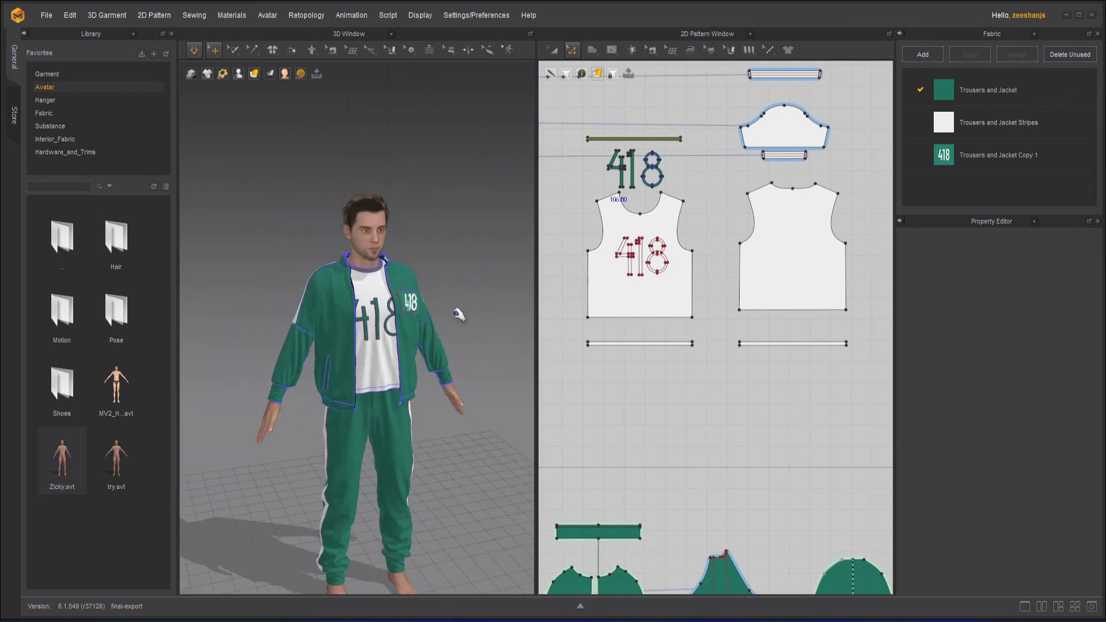
{"action": "right_click_drag", "start_coordinate": [442, 299], "coordinate": [474, 238]}
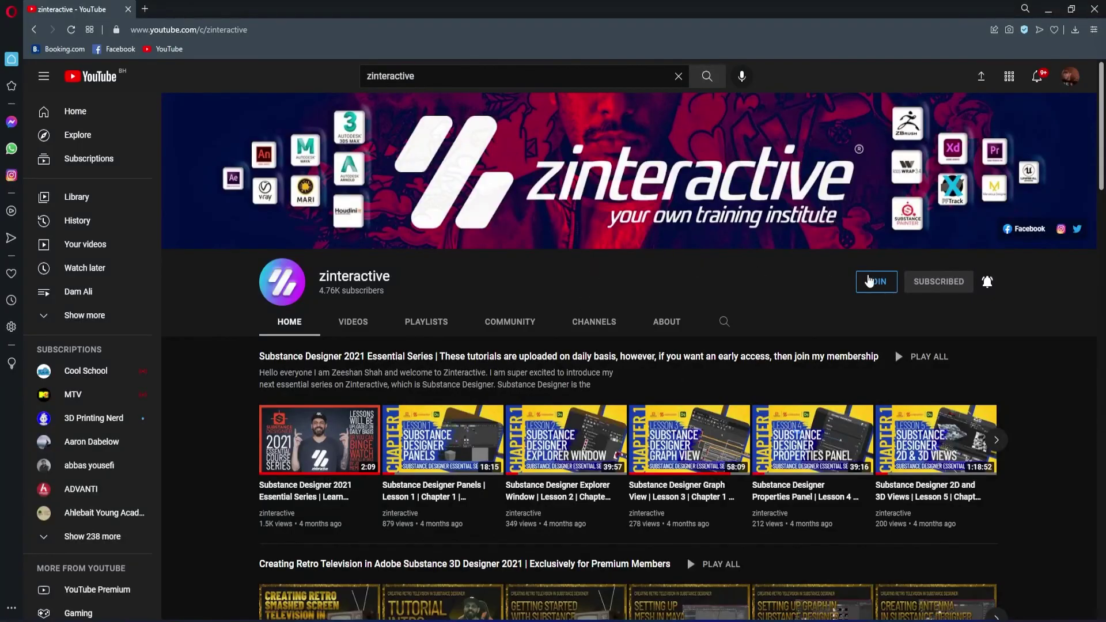
Step: Show the channel membership options and view the Zi Early Bird Level tier
{"action": "left_click", "coordinate": [888, 281]}
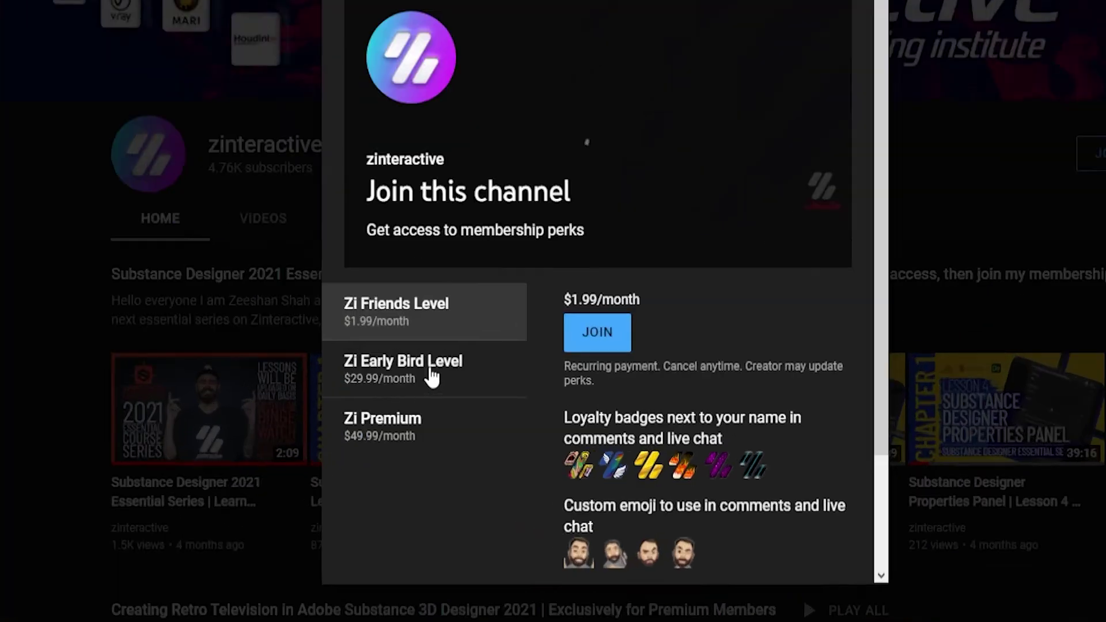
{"action": "left_click", "coordinate": [458, 414]}
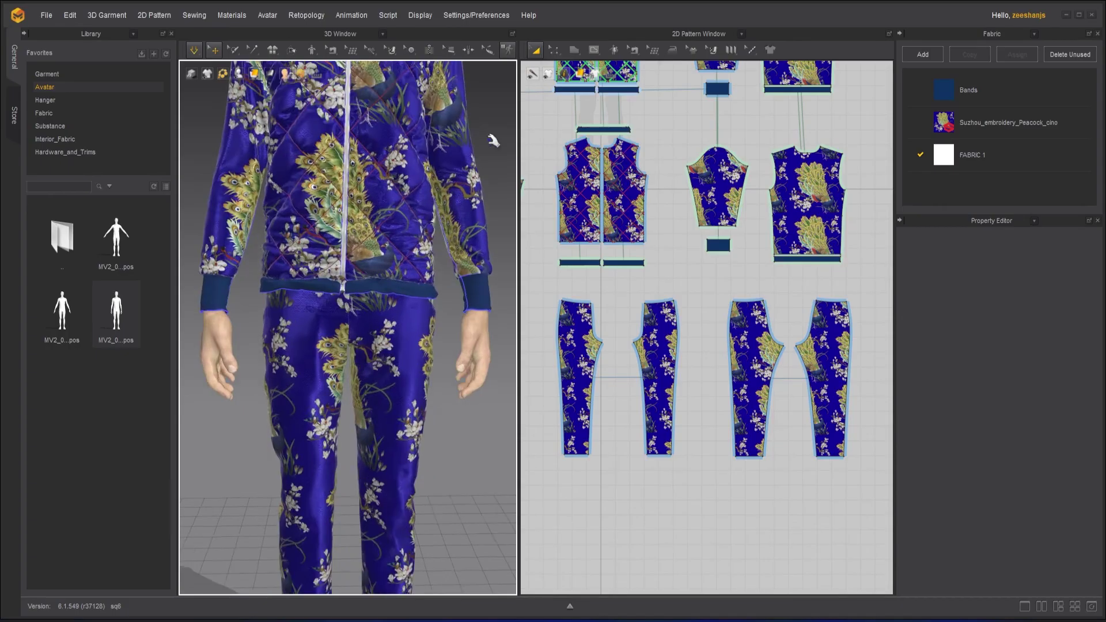
{"action": "scroll", "coordinate": [469, 240], "scroll_direction": "down", "scroll_amount": 10}
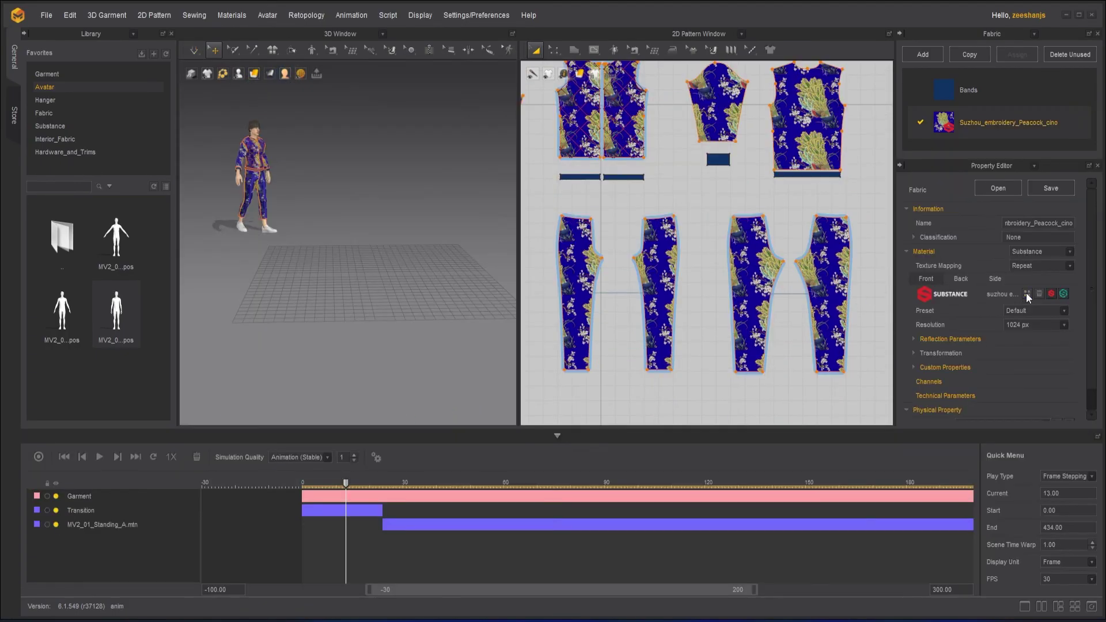
Step: Import the Floral2 fabric for the trousers, then view the Zi Friends Level tier at $1.99/month
{"action": "left_click", "coordinate": [1027, 295]}
{"action": "double_click", "coordinate": [400, 250]}
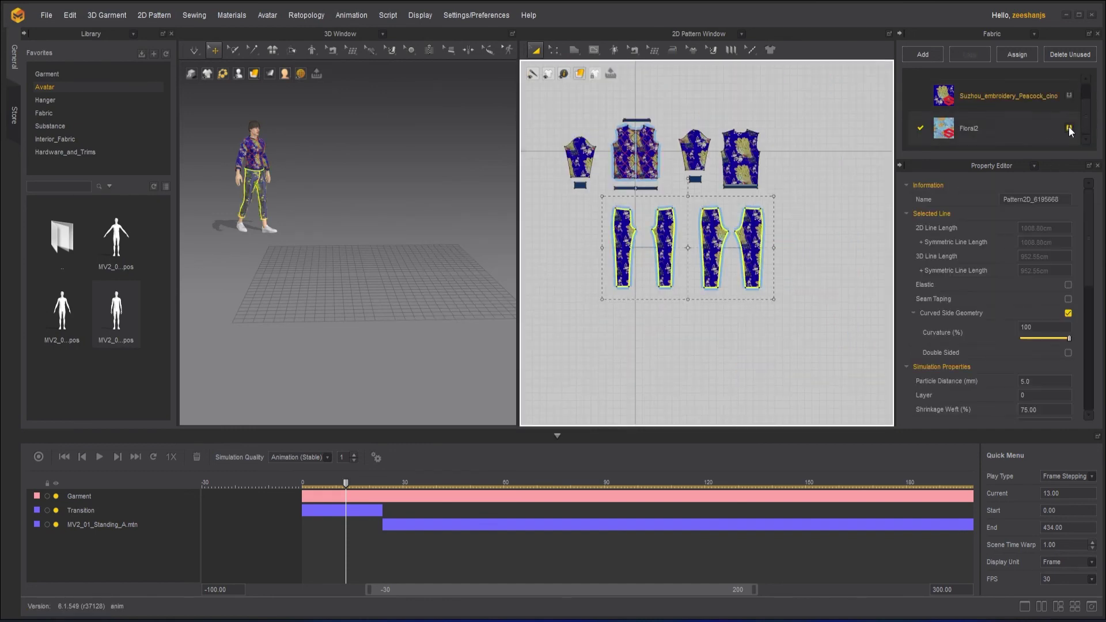
{"action": "scroll", "coordinate": [672, 205], "scroll_direction": "up", "scroll_amount": 2}
{"action": "left_click", "coordinate": [587, 170]}
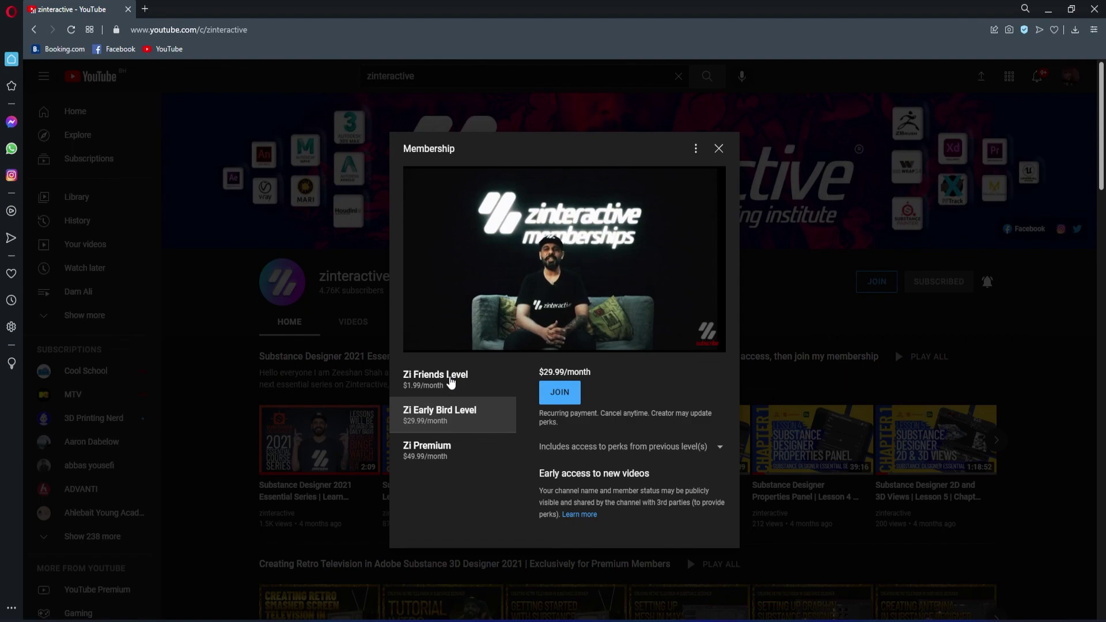
{"action": "left_click", "coordinate": [451, 381]}
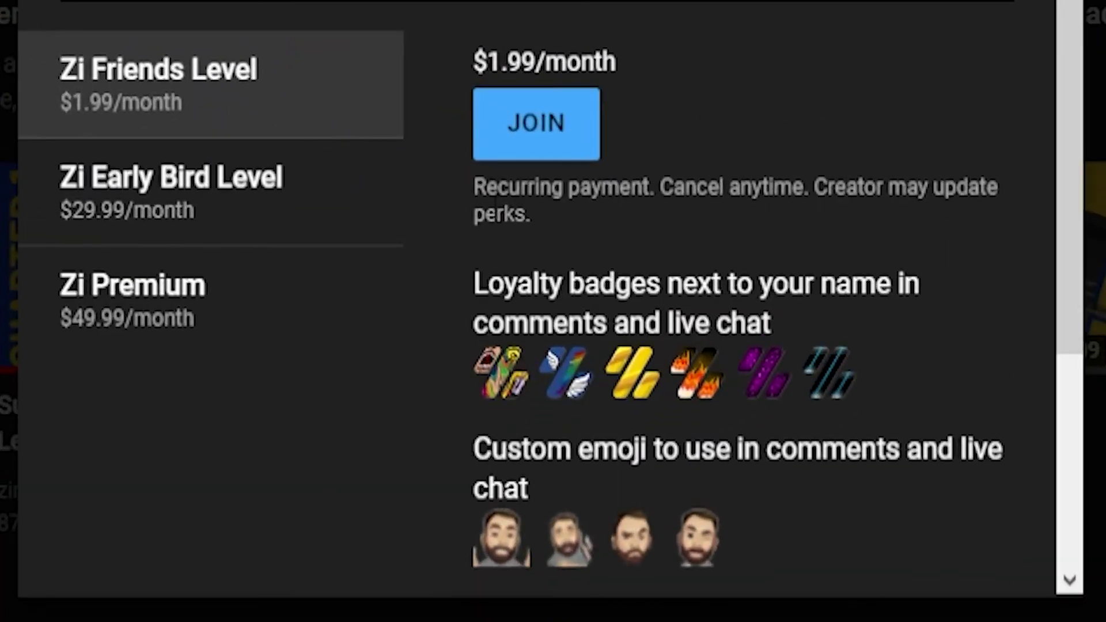